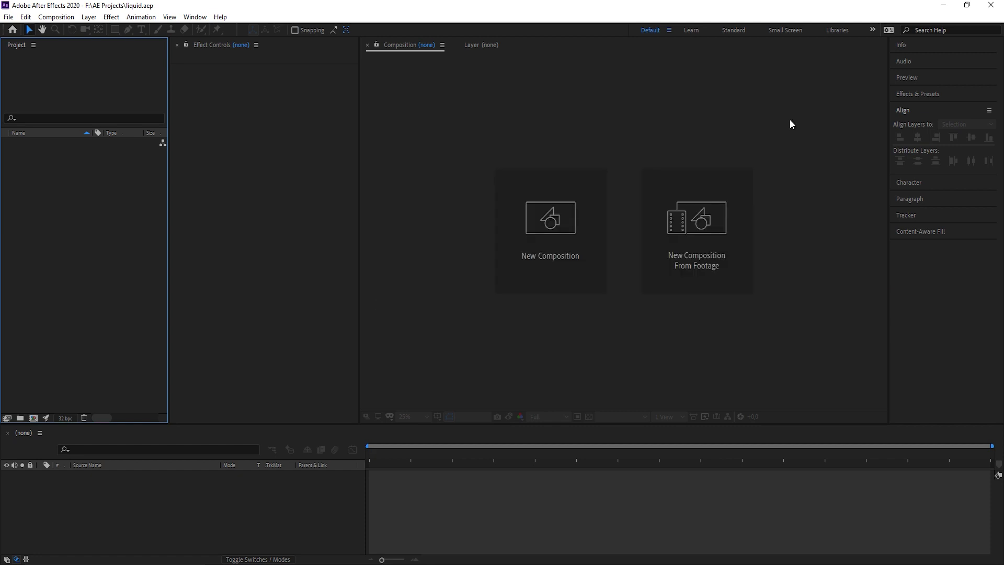
# Create Comp 1 from the HDTV 1080 25 preset: 1920×1080, 25 fps, 0:00:22:00, black background
pyautogui.click(542, 244)
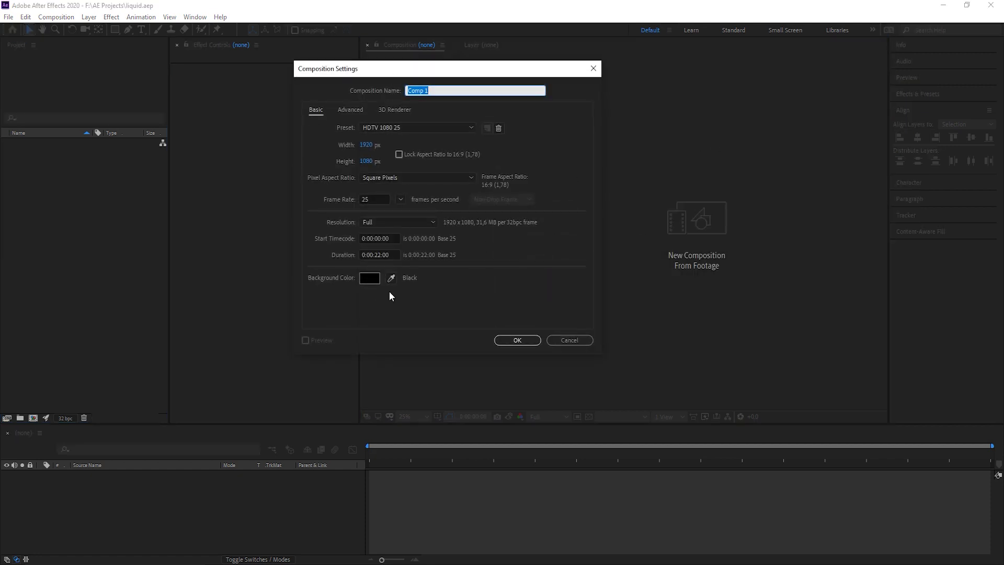
pyautogui.click(530, 343)
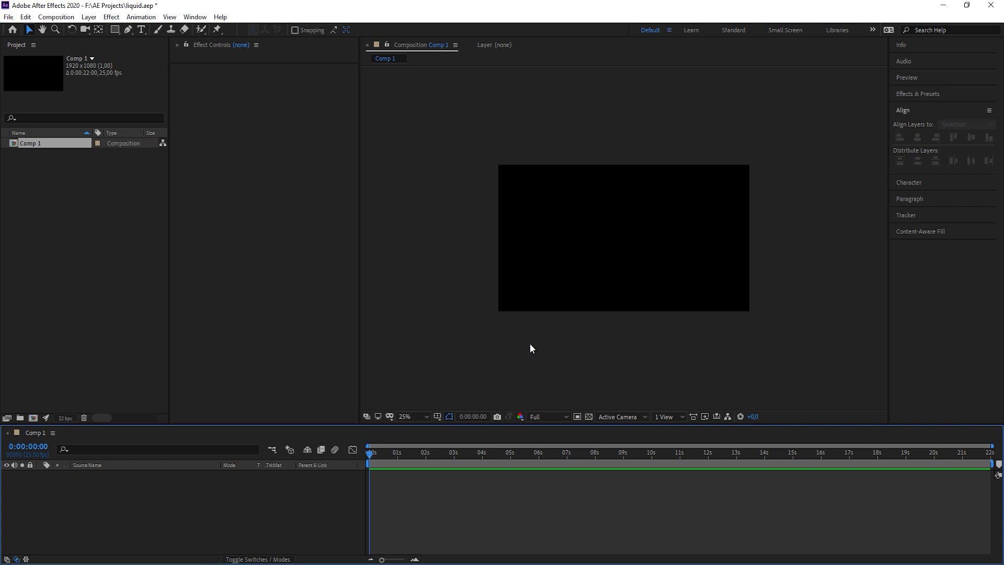
# Add a text layer reading 'cream' in the composition
pyautogui.press('.')
pyautogui.click(141, 29)
pyautogui.click(546, 254)
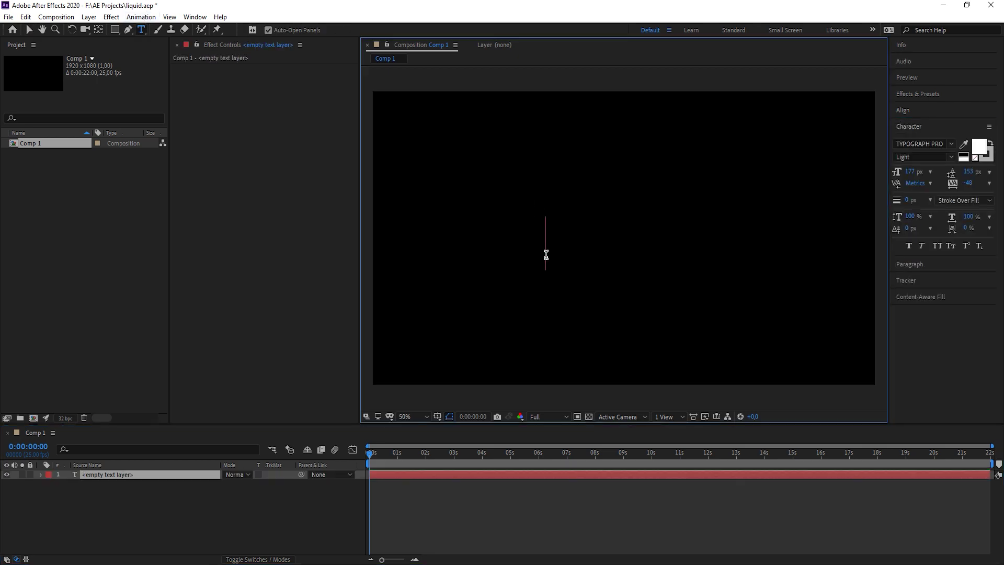
pyautogui.write('cream')
pyautogui.moveTo(360, 157); pyautogui.dragTo(257, 157)
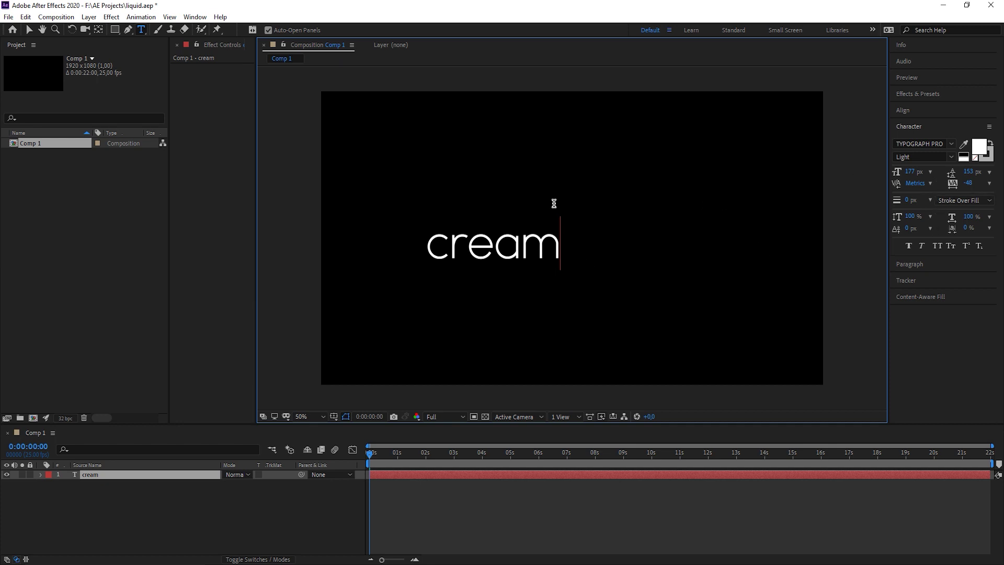
# Make 'cream' Typograph Pro SemiBold and tighten its tracking to -87
pyautogui.click(495, 256)
pyautogui.doubleClick(494, 256)
pyautogui.click(923, 157)
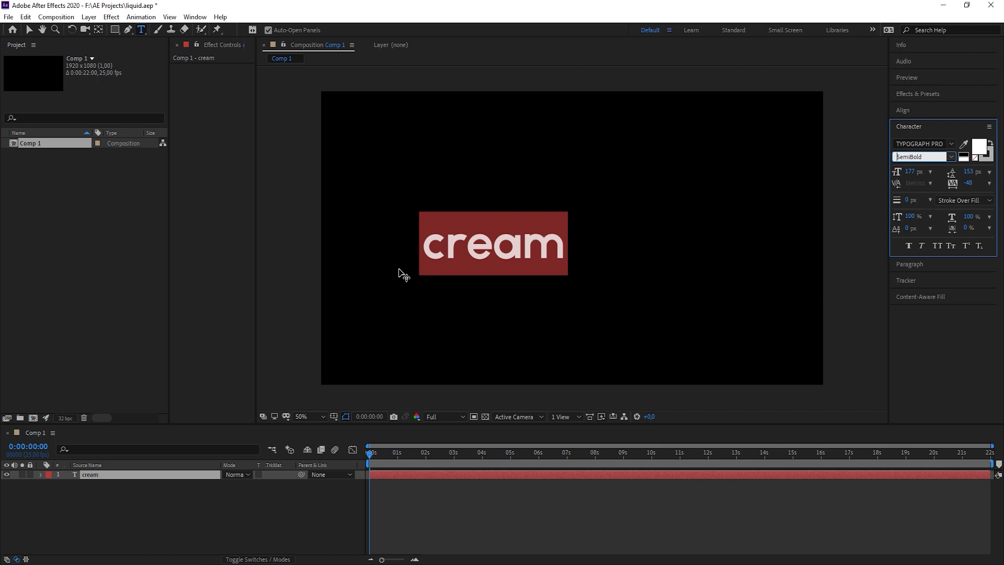
pyautogui.moveTo(954, 185); pyautogui.dragTo(946, 187)
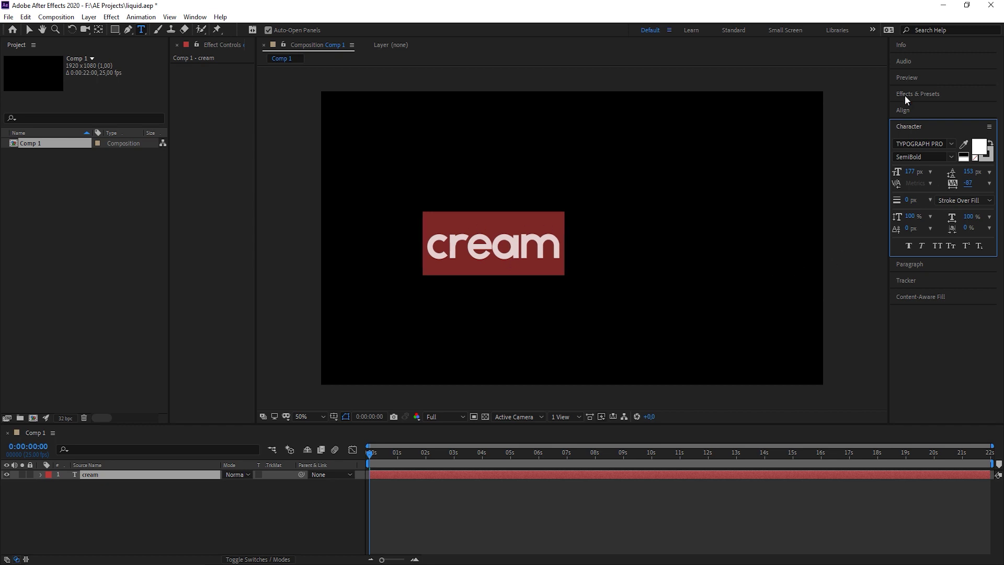
# Centre the cream text horizontally and vertically in the composition
pyautogui.click(913, 111)
pyautogui.click(917, 137)
pyautogui.click(971, 137)
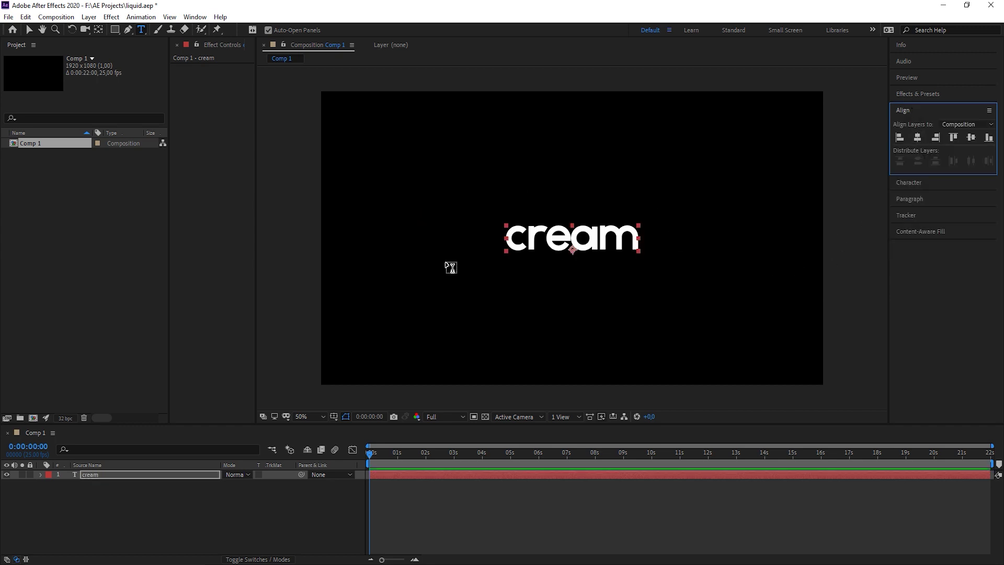
pyautogui.click(86, 493)
# Pre-compose the cream layer into a comp named 'text' and view it at 100%
pyautogui.click(96, 476)
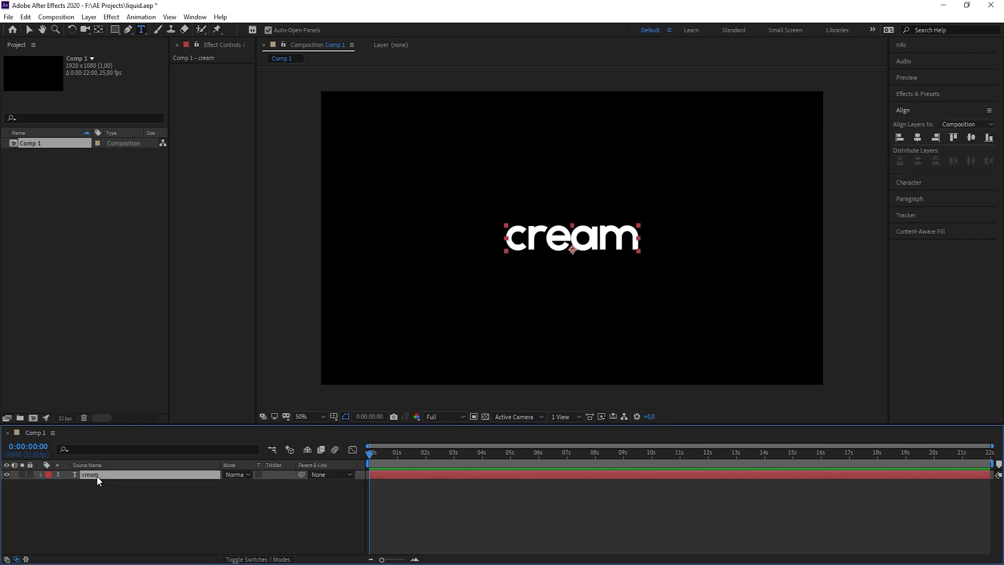
pyautogui.hotkey('ctrl', 'shift', 'c')
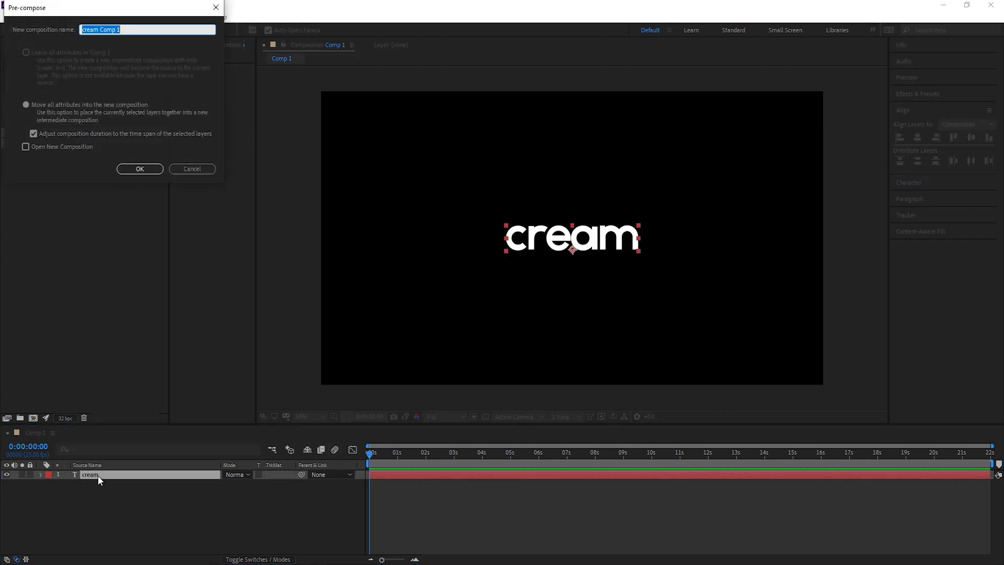
pyautogui.write('text')
pyautogui.press('Return')
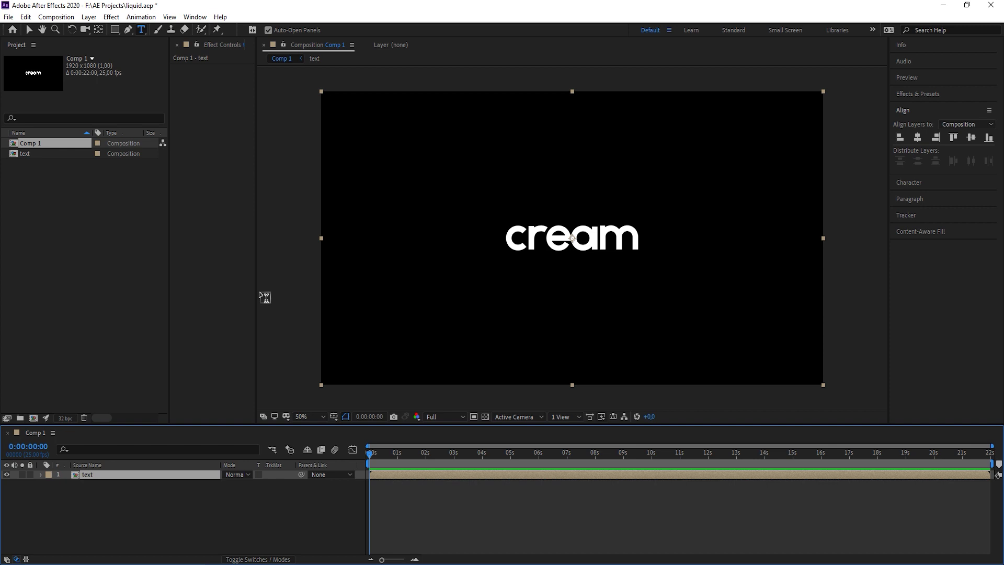
pyautogui.press('/')
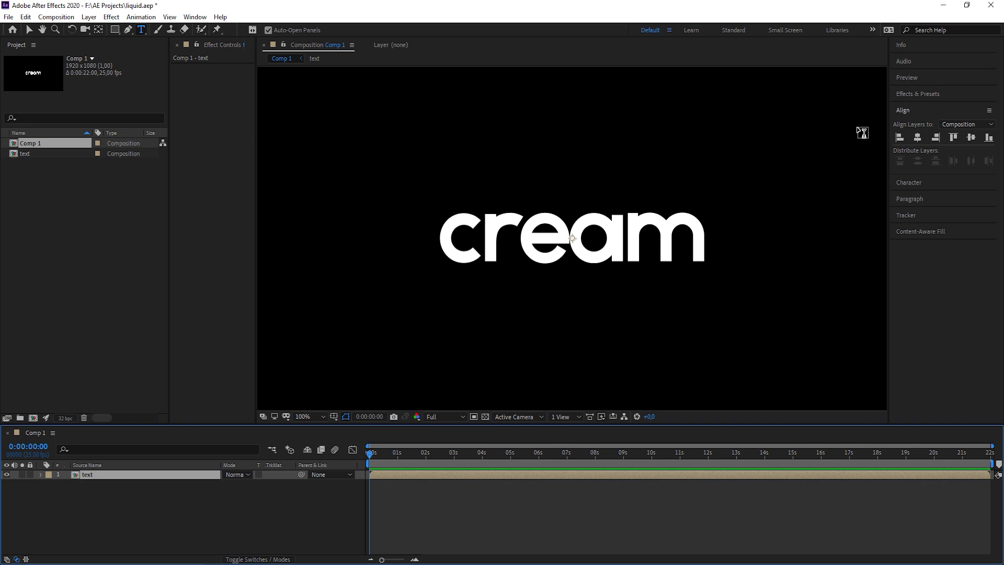
# Apply Gaussian Blur to the text precomp with Blurriness 16
pyautogui.click(925, 99)
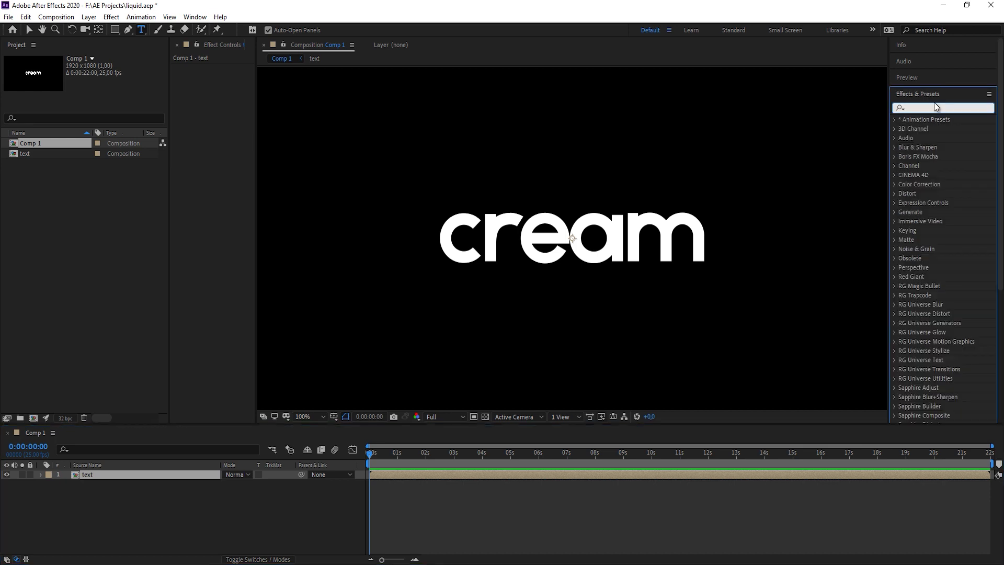
pyautogui.write('g')
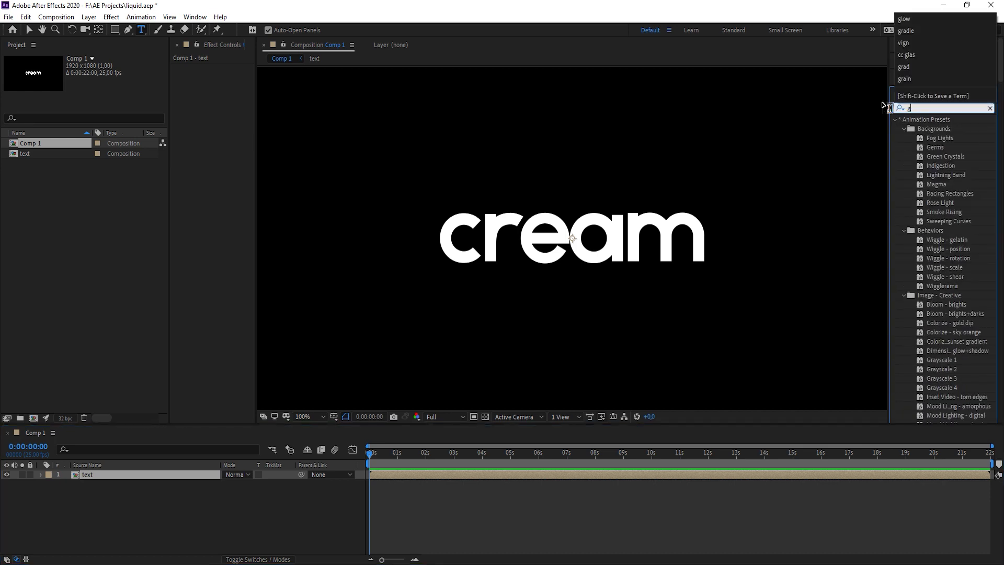
pyautogui.write('aus')
pyautogui.moveTo(944, 128); pyautogui.dragTo(211, 477)
pyautogui.press('v')
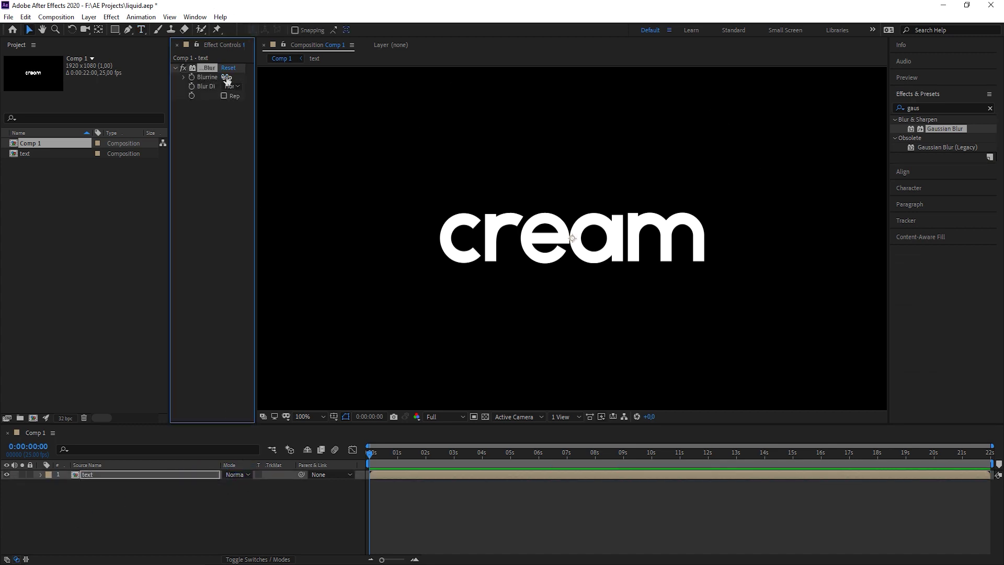
pyautogui.moveTo(229, 77); pyautogui.dragTo(309, 79)
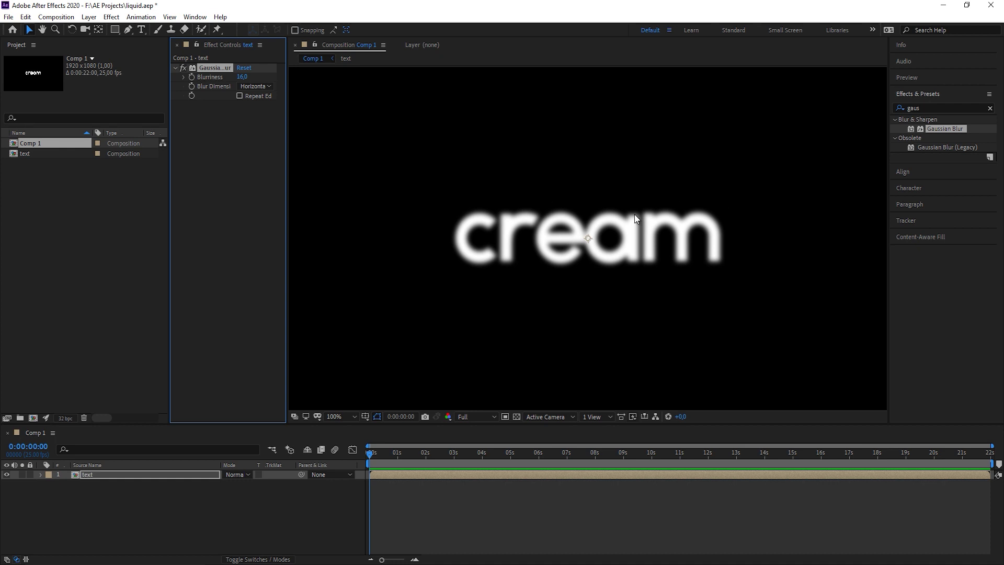
# Add a Simple Choker to the blurred text and raise its Choke Matte to sharpen the letters
pyautogui.click(932, 108)
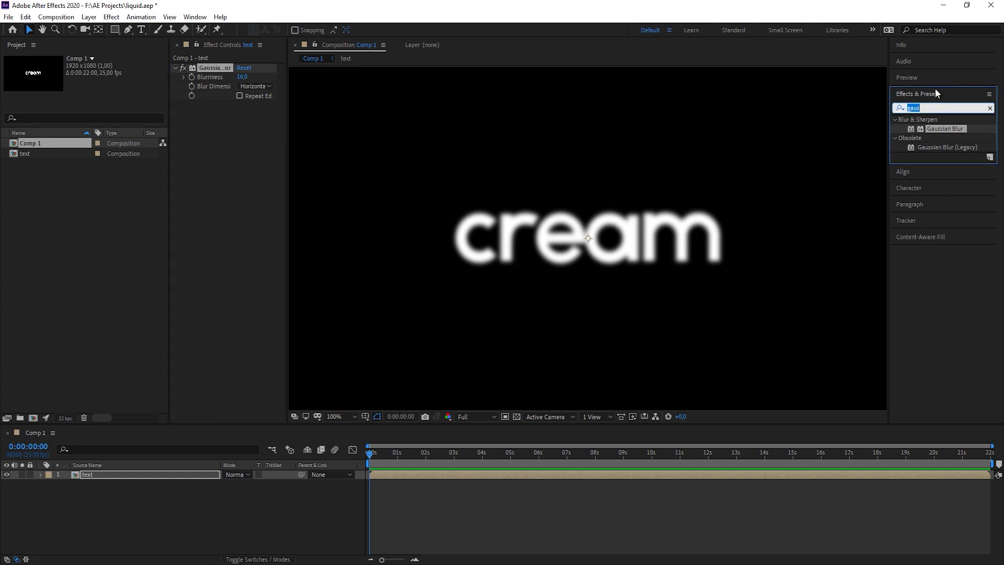
pyautogui.write('choker')
pyautogui.moveTo(936, 138); pyautogui.dragTo(557, 266)
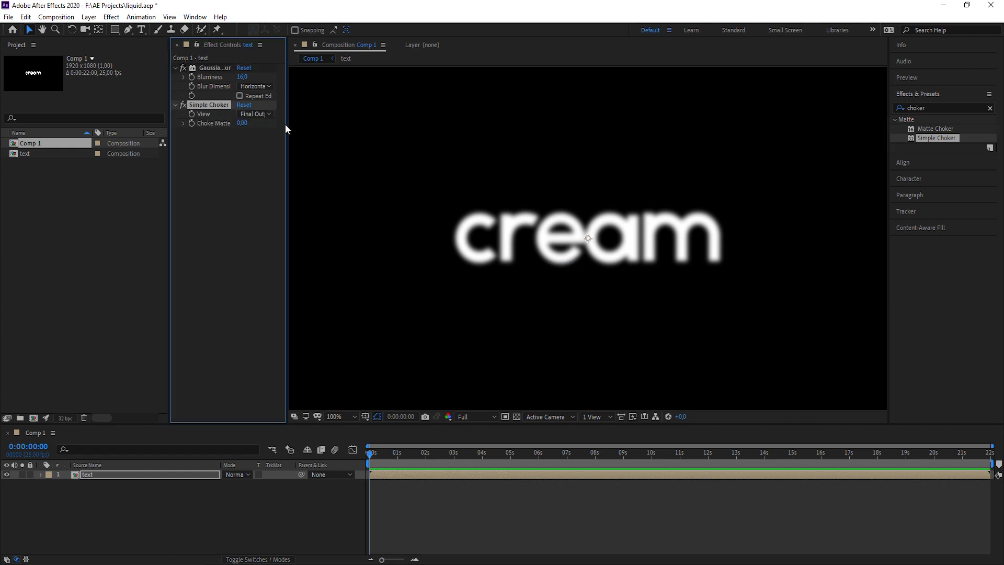
pyautogui.moveTo(286, 129); pyautogui.dragTo(320, 129)
pyautogui.moveTo(258, 123); pyautogui.dragTo(282, 130)
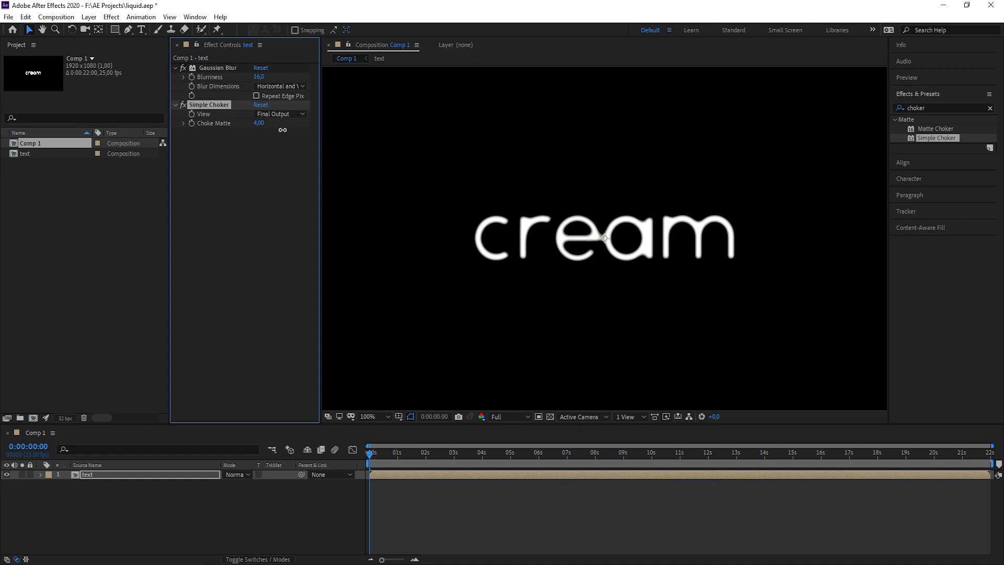
pyautogui.scroll(2, 604, 245)
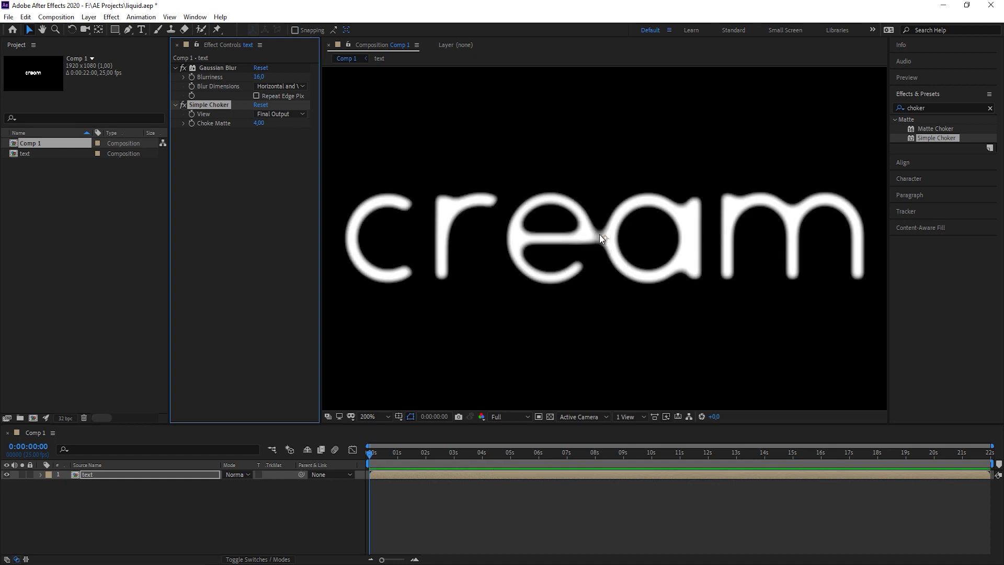
pyautogui.scroll(-2, 604, 233)
pyautogui.scroll(2, 608, 230)
pyautogui.scroll(-2, 612, 228)
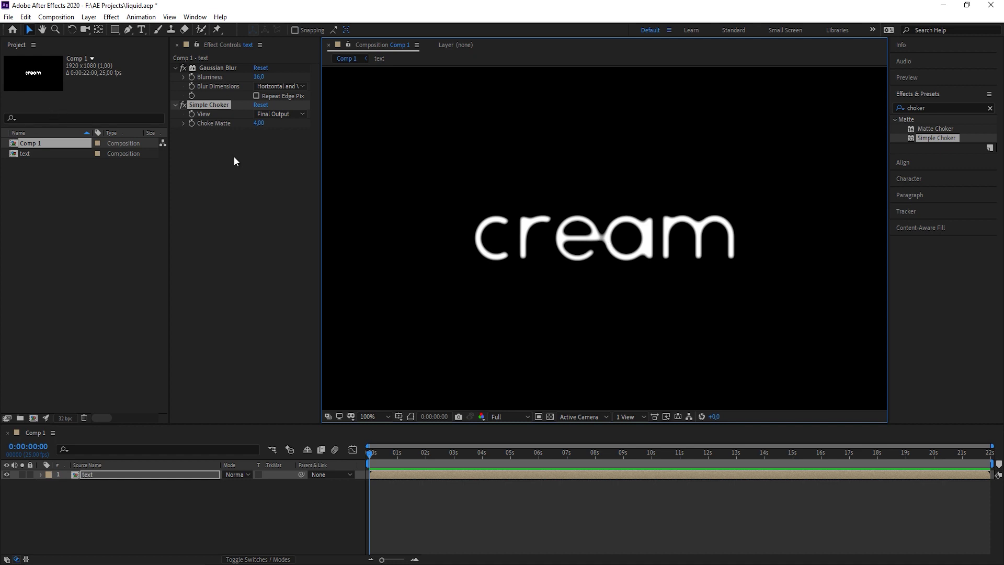
pyautogui.click(261, 105)
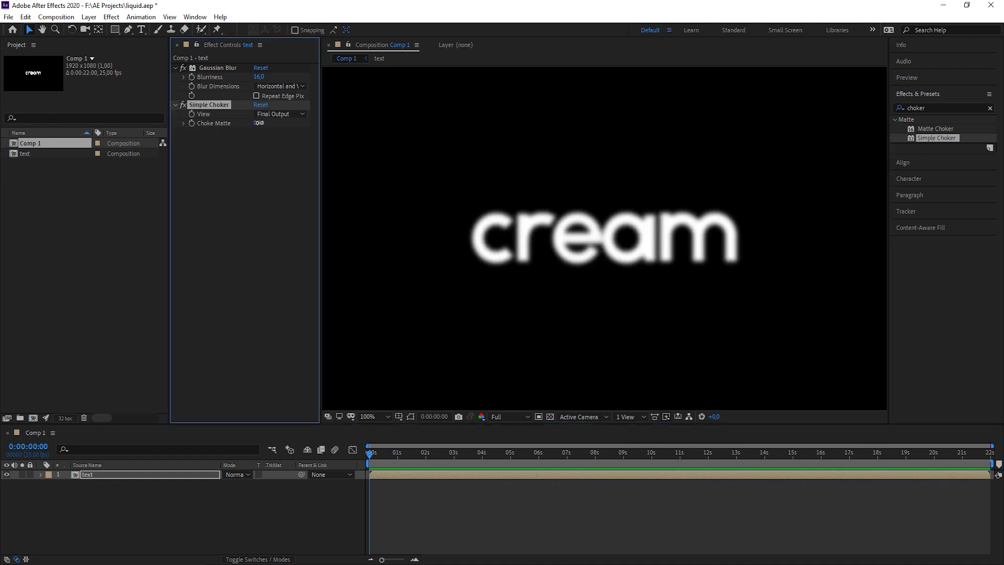
pyautogui.moveTo(259, 123); pyautogui.dragTo(233, 123)
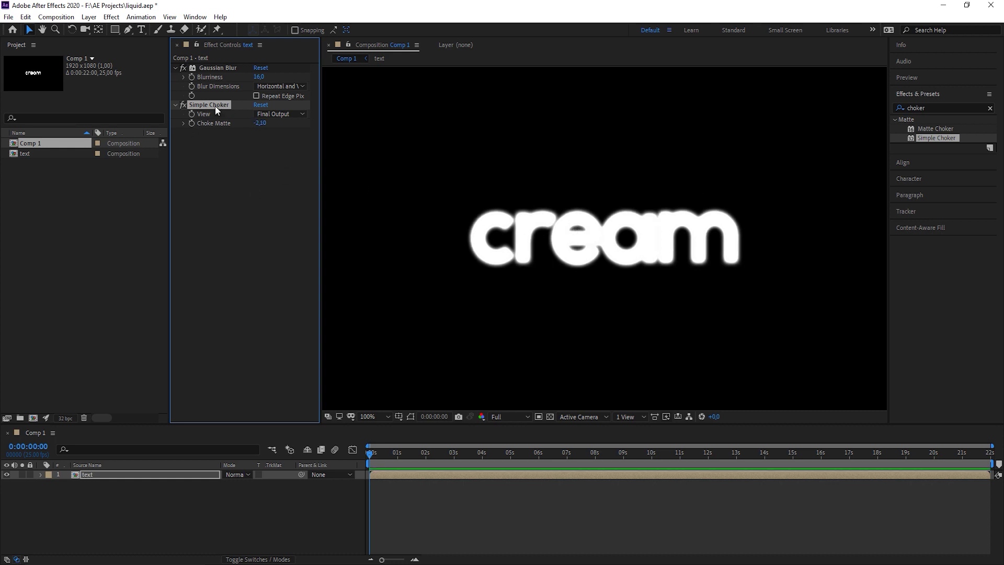
# Duplicate the Simple Choker, tune both choke amounts, then disable Simple Choker 2 to compare
pyautogui.hotkey('ctrl', 'd')
pyautogui.moveTo(267, 152); pyautogui.dragTo(328, 150)
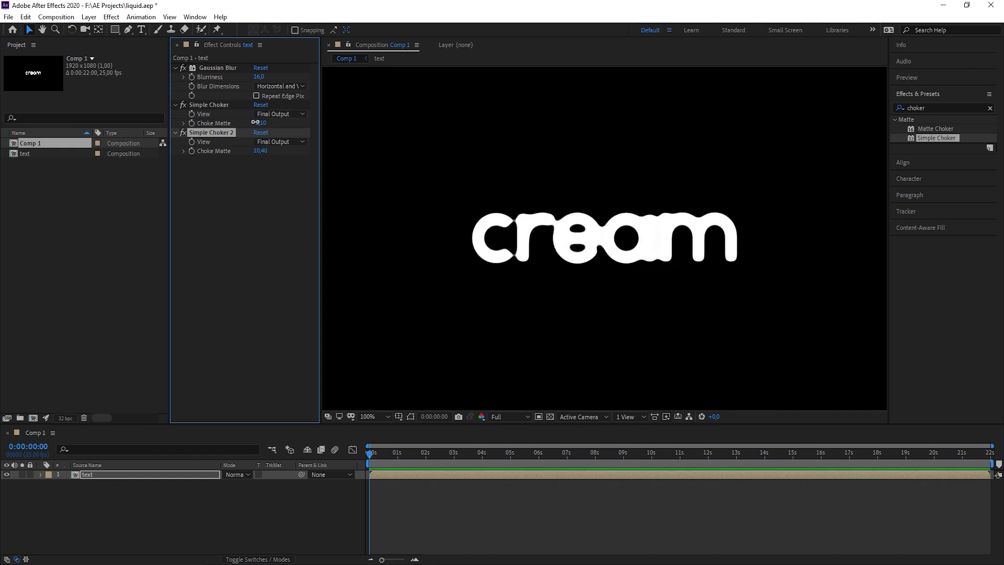
pyautogui.moveTo(250, 123); pyautogui.dragTo(242, 122)
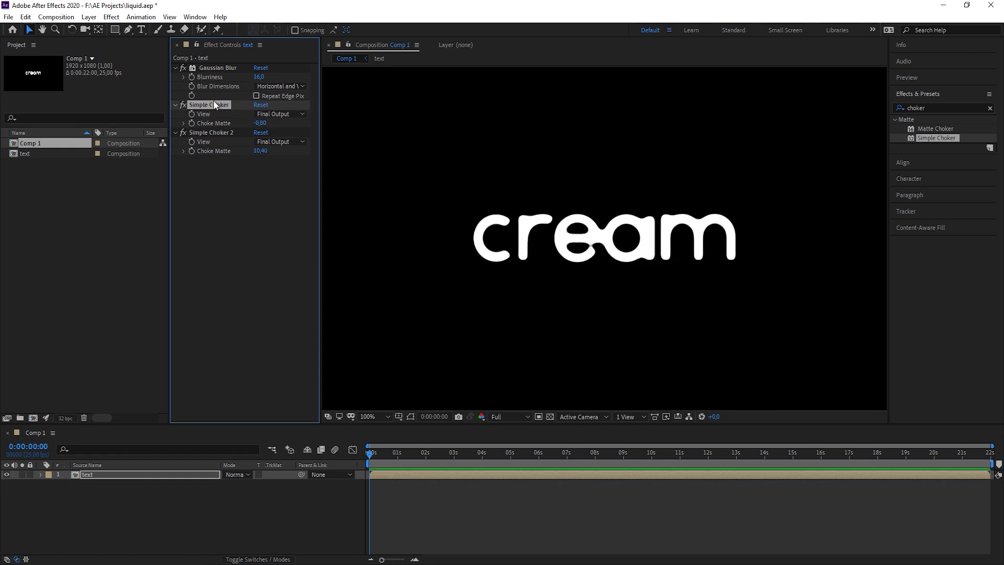
pyautogui.click(183, 132)
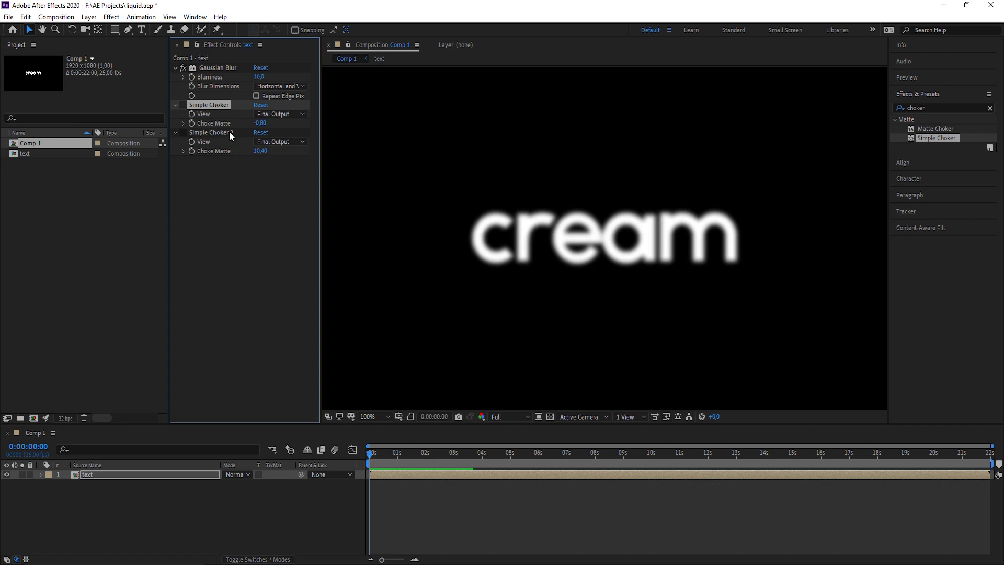
# Add Levels on the Alpha channel with input black 0.2392 and input white 0.4941
pyautogui.click(932, 109)
pyautogui.doubleClick(933, 108)
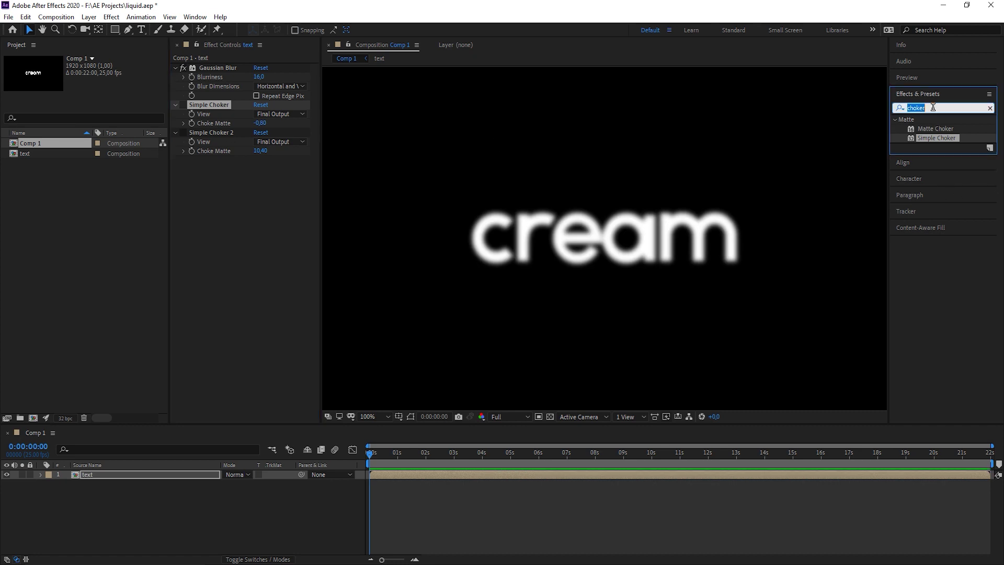
pyautogui.write('levels')
pyautogui.moveTo(935, 175); pyautogui.dragTo(277, 168)
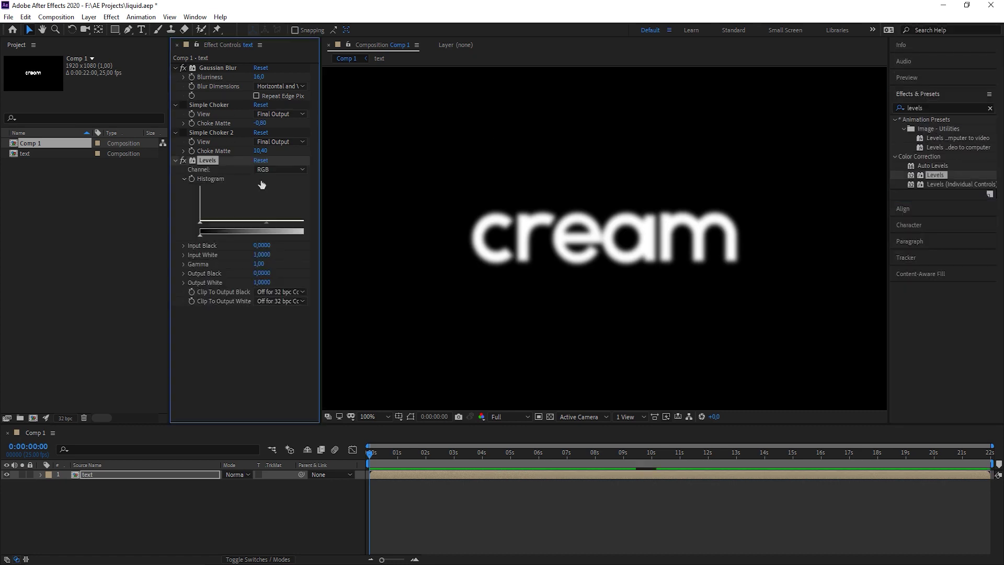
pyautogui.click(277, 168)
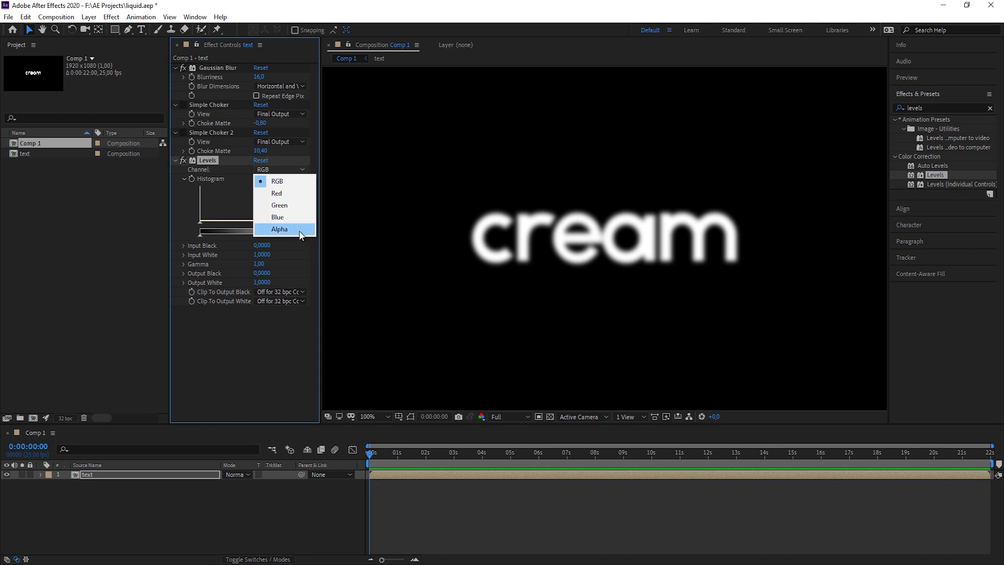
pyautogui.click(303, 229)
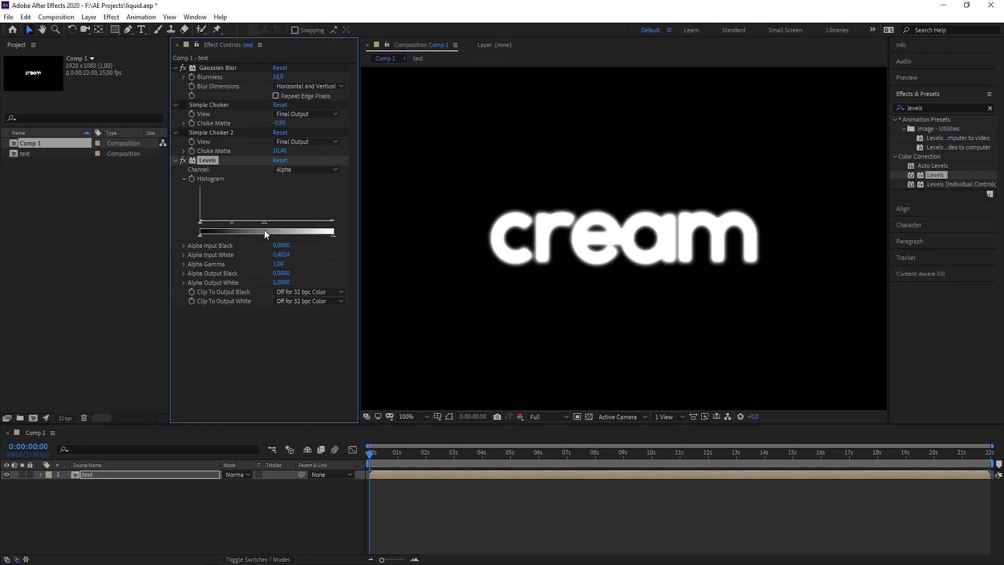
pyautogui.moveTo(264, 231); pyautogui.dragTo(265, 230)
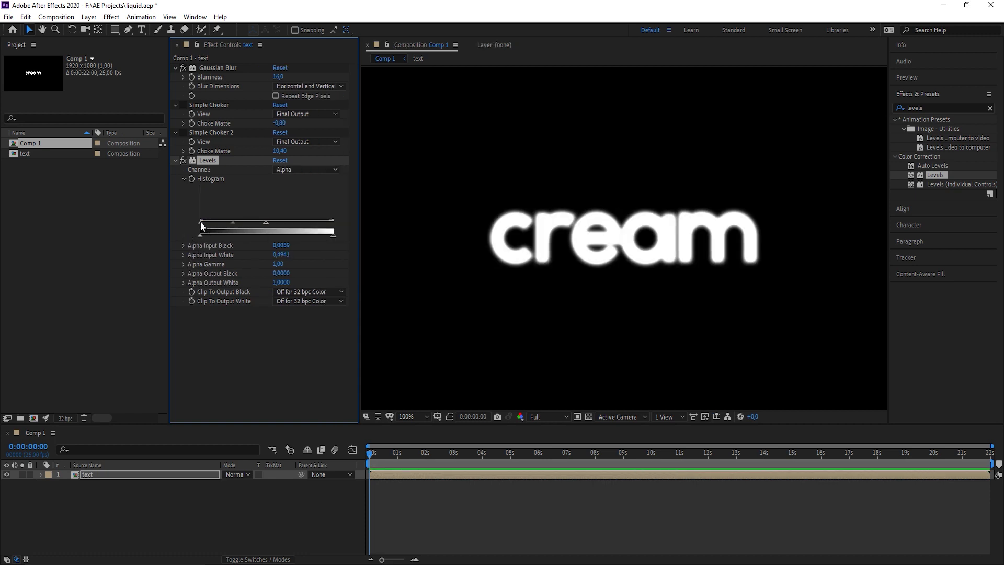
pyautogui.moveTo(201, 226); pyautogui.dragTo(231, 228)
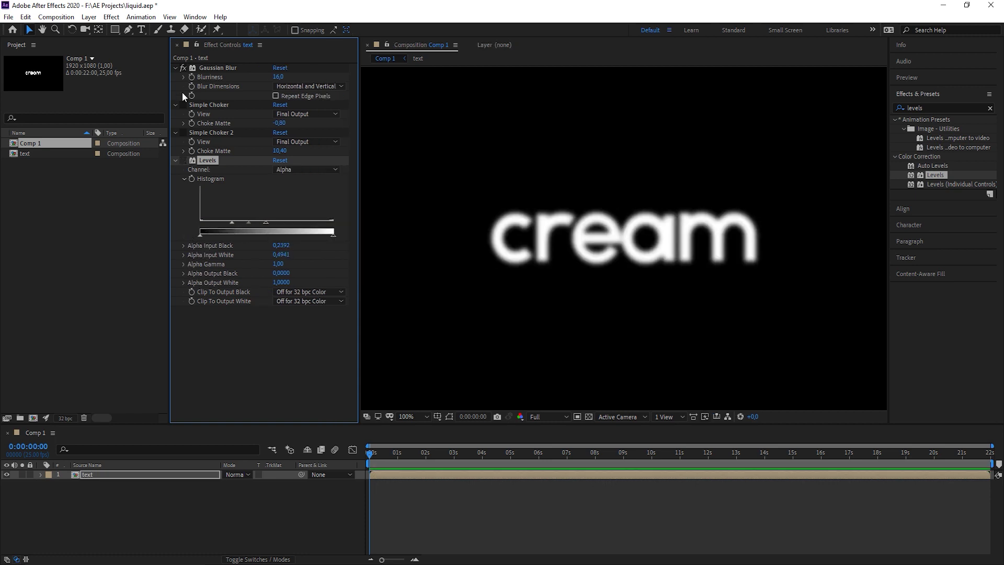
# Re-enable both chokers and cut the Gaussian Blur and both Simple Chokers from the text layer
pyautogui.click(184, 105)
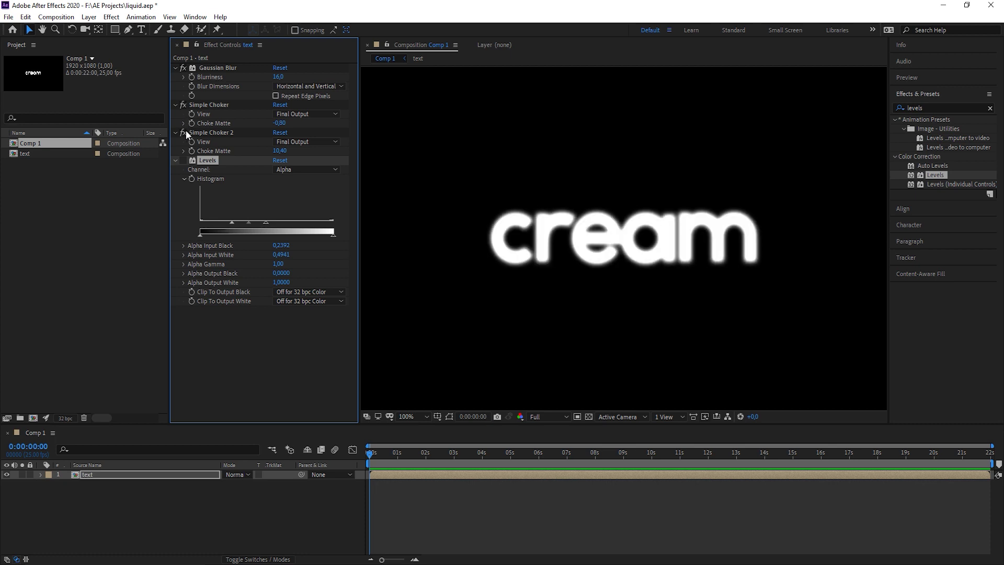
pyautogui.click(186, 130)
pyautogui.click(206, 131)
pyautogui.keyDown('shift'); pyautogui.click(214, 68); pyautogui.keyUp('shift')
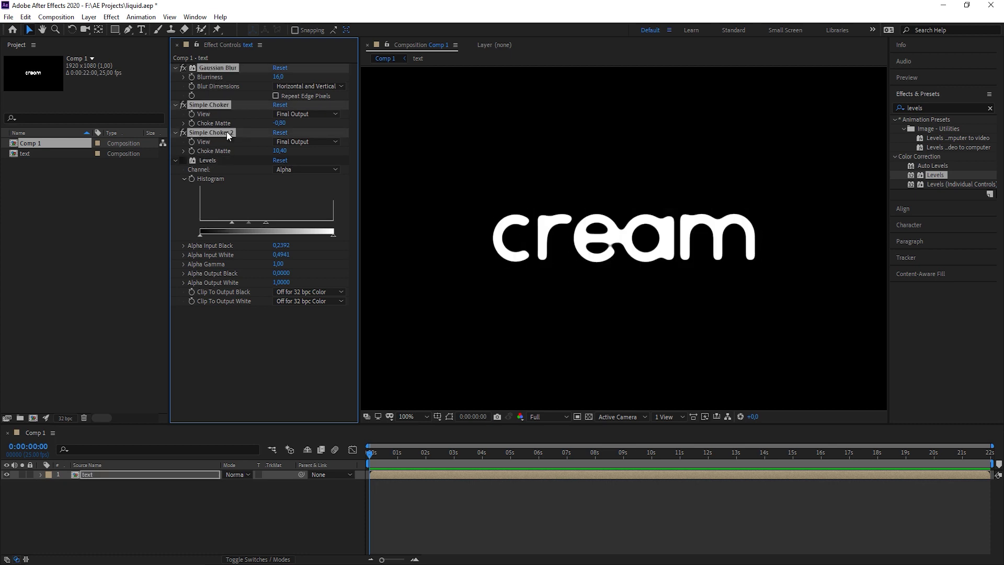
pyautogui.hotkey('ctrl', 'x')
# Create a new adjustment layer and paste the blur and both chokers onto it
pyautogui.click(89, 17)
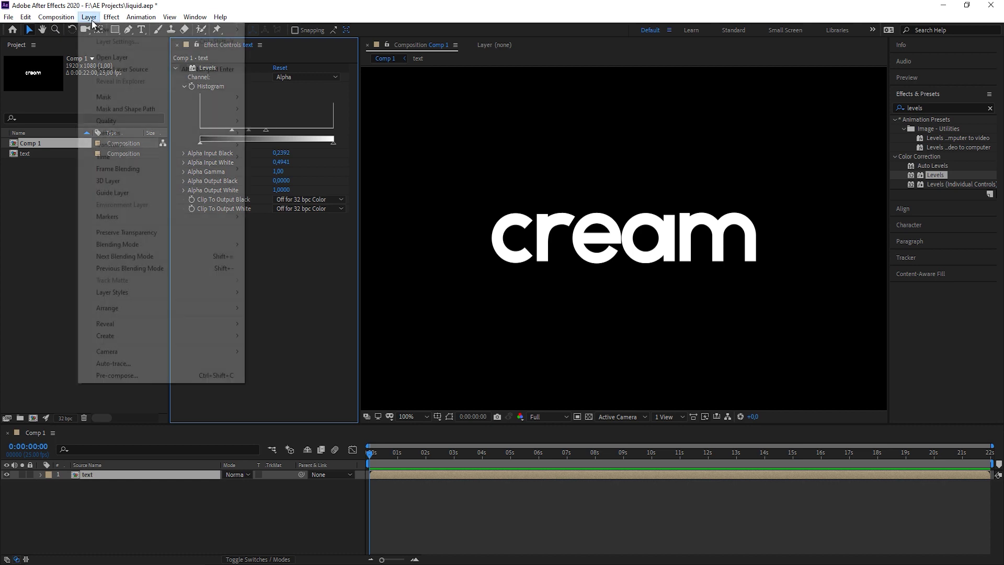
pyautogui.moveTo(120, 29)
pyautogui.click(282, 101)
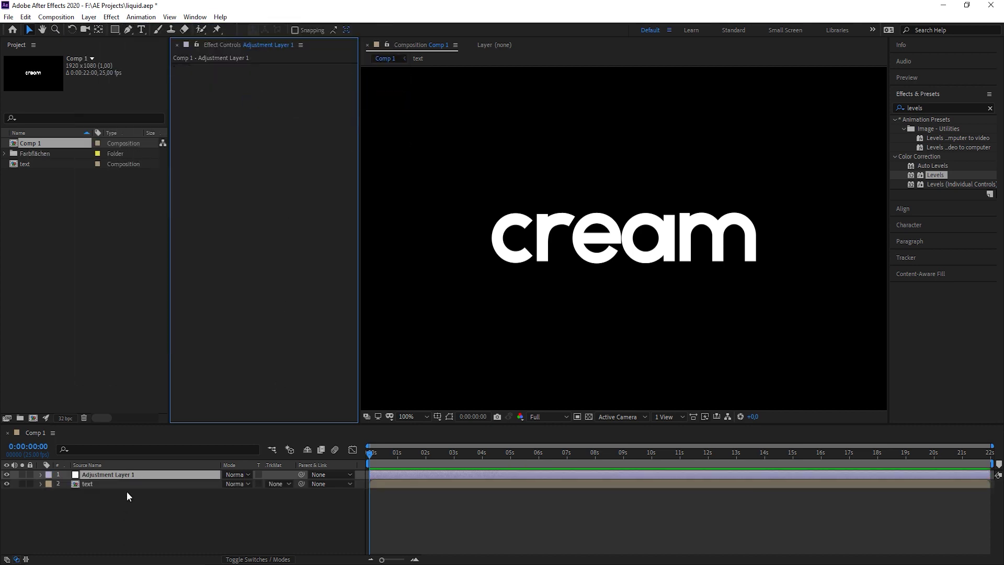
pyautogui.click(139, 476)
pyautogui.hotkey('ctrl', 'v')
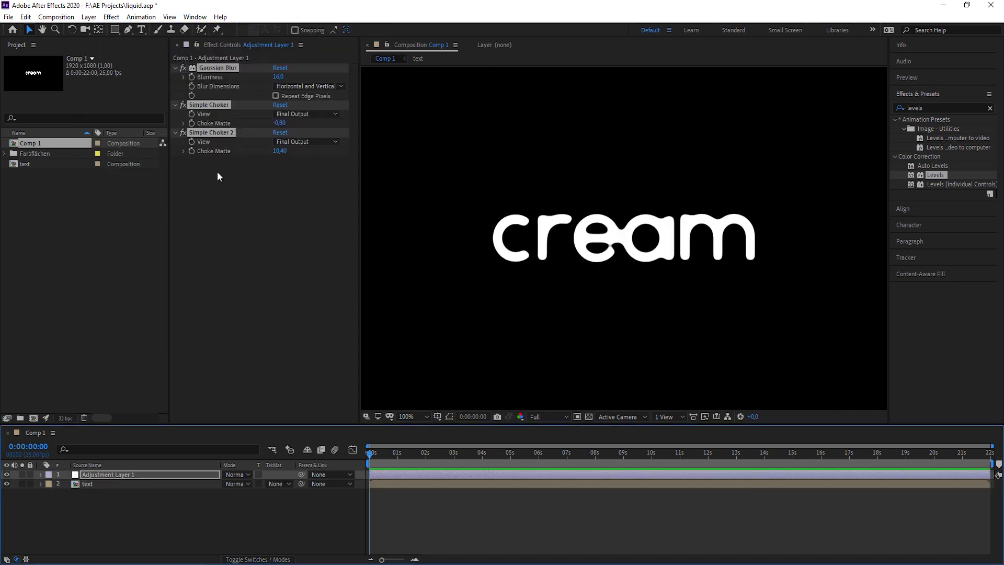
pyautogui.click(218, 173)
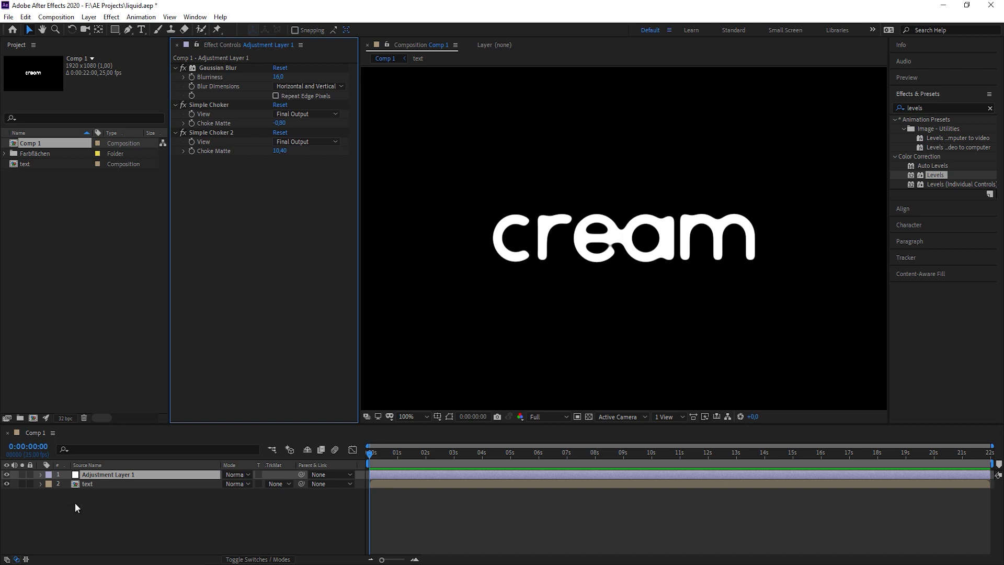
# Rename the adjustment layer 'liquify' and hide it
pyautogui.click(88, 485)
pyautogui.click(107, 474)
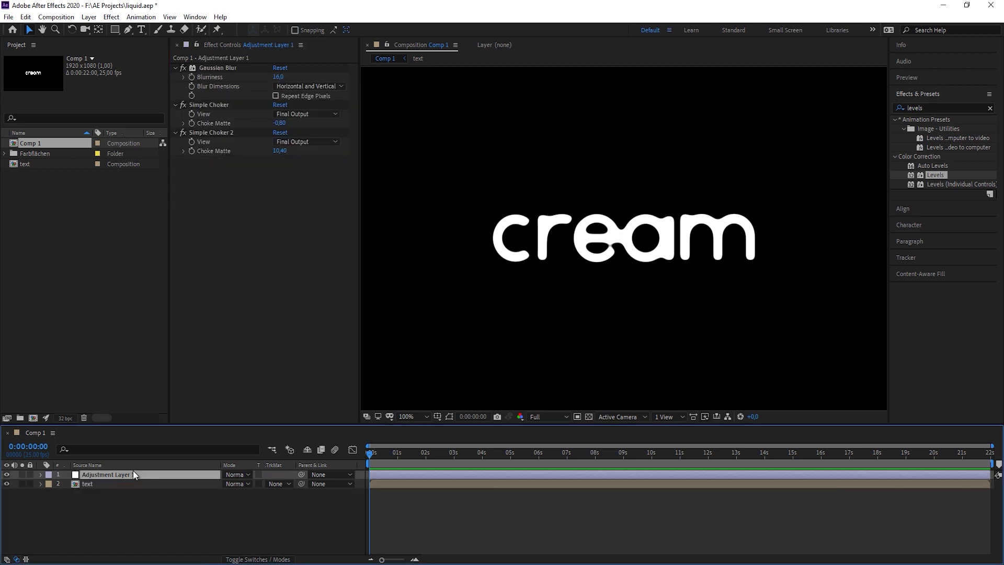
pyautogui.press('Return')
pyautogui.write('liquify')
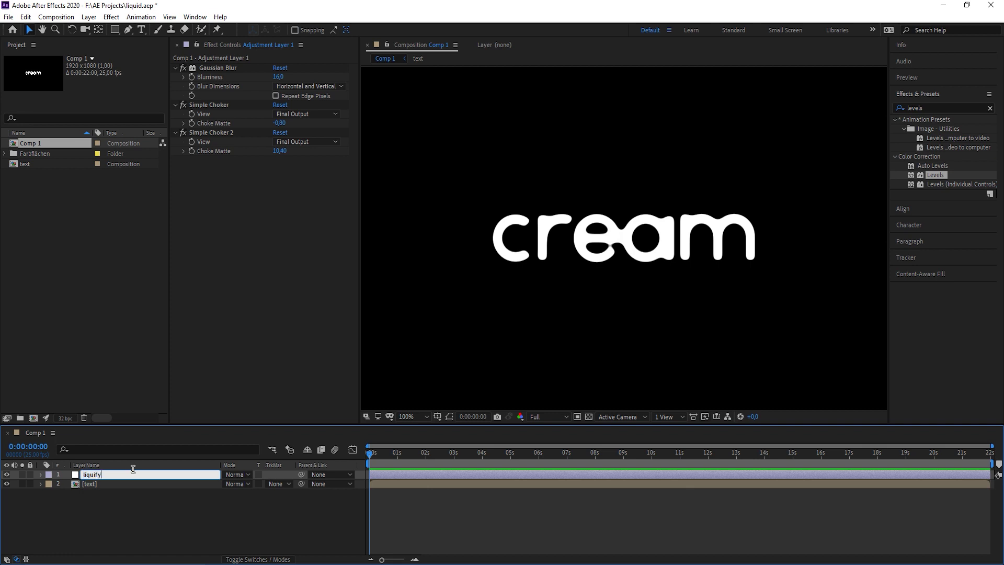
pyautogui.click(105, 483)
pyautogui.hotkey('ctrl', 's')
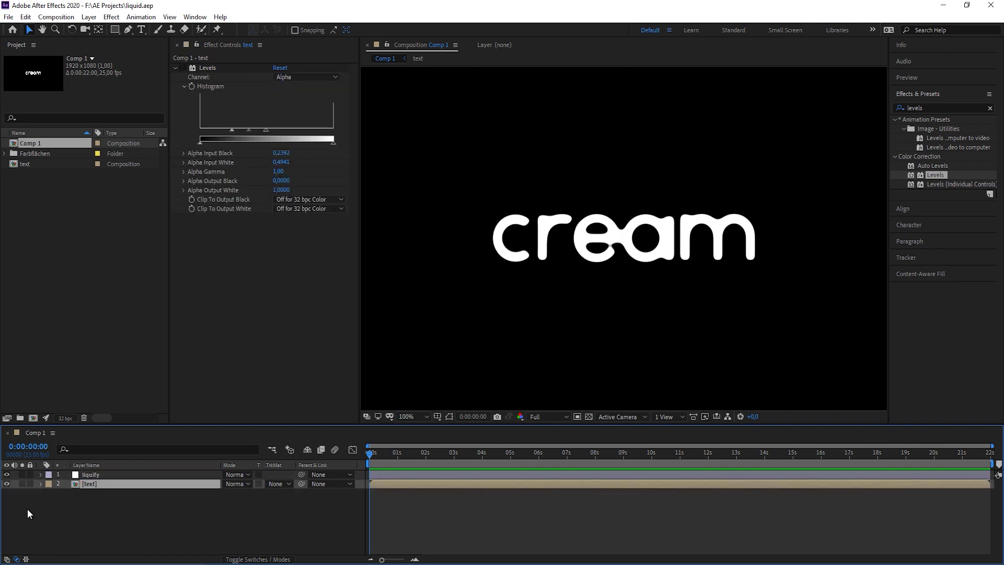
pyautogui.click(6, 474)
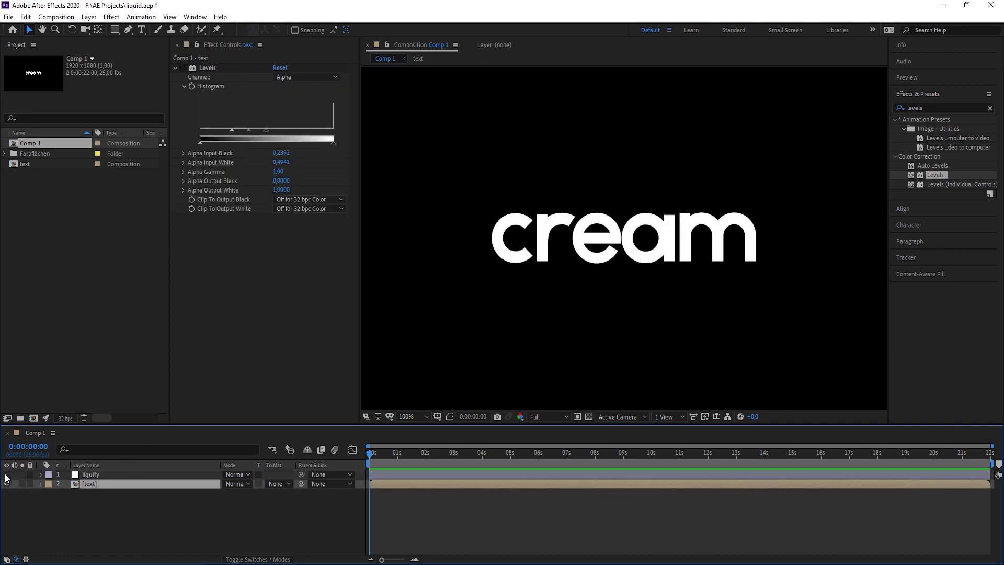
# Duplicate the text layer, solo the upper copy, and apply a Transform effect to it
pyautogui.click(97, 484)
pyautogui.hotkey('ctrl', 'd')
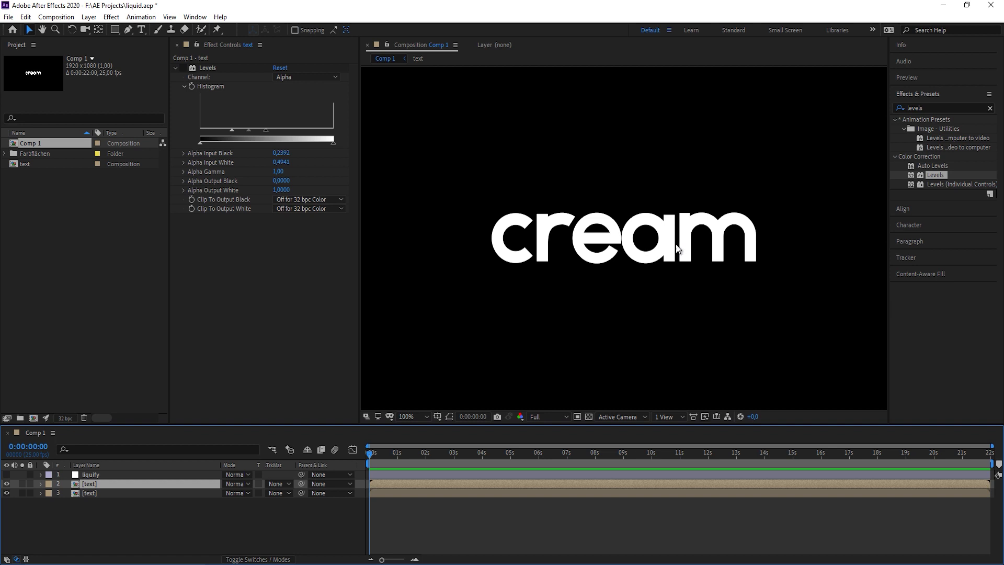
pyautogui.click(22, 484)
pyautogui.click(926, 107)
pyautogui.write('tran')
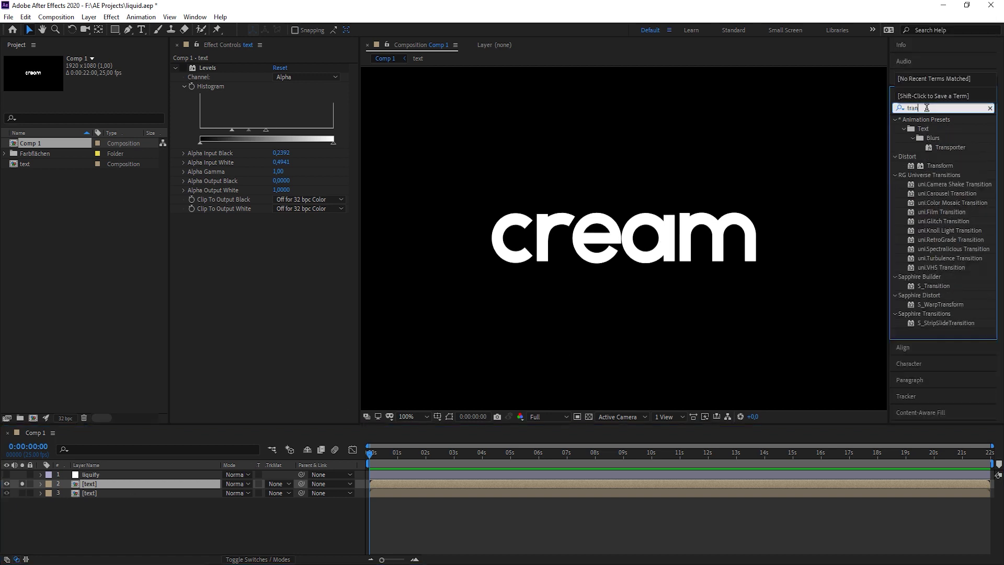
pyautogui.write('s')
pyautogui.doubleClick(940, 166)
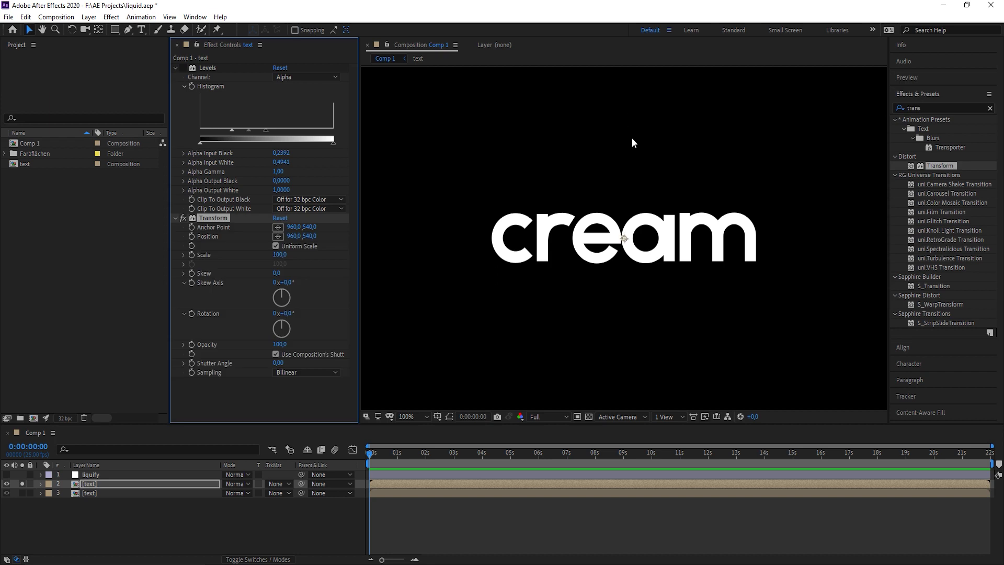
# Place a guide on the text baseline and stretch the copy to Scale Height 620 with Uniform Scale off
pyautogui.hotkey('ctrl', 'r')
pyautogui.moveTo(665, 71); pyautogui.dragTo(685, 265)
pyautogui.scroll(2, 686, 265)
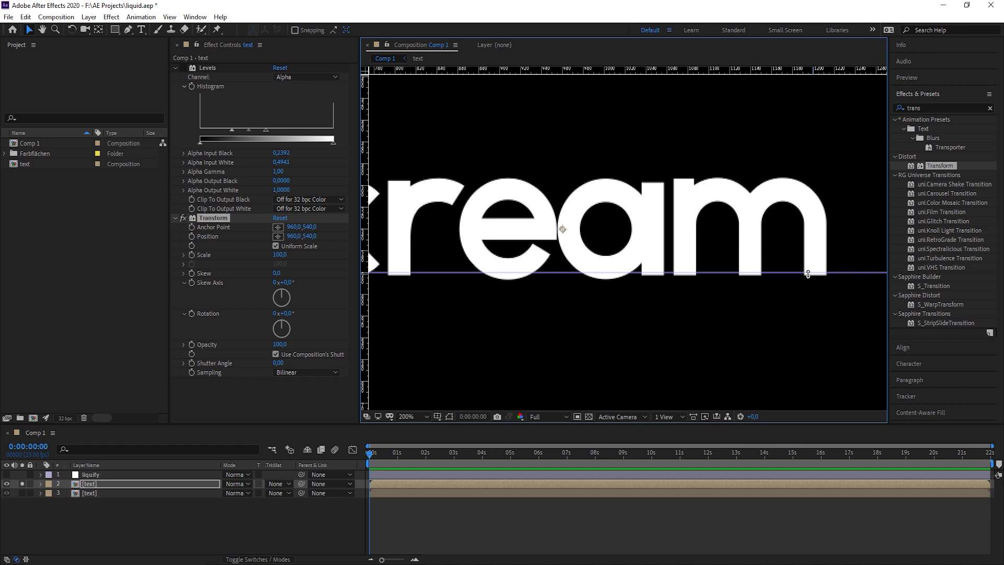
pyautogui.scroll(-2, 615, 286)
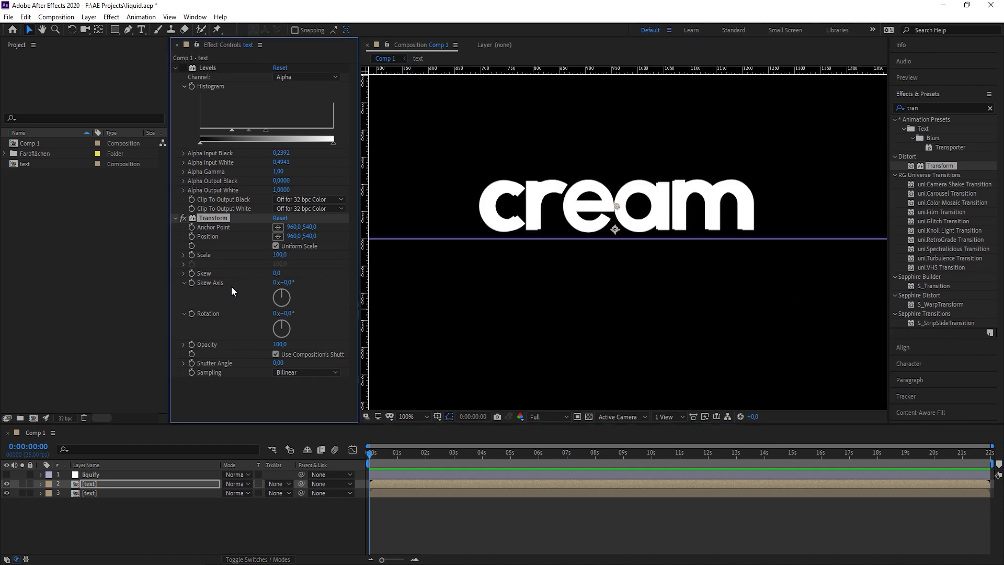
pyautogui.click(276, 246)
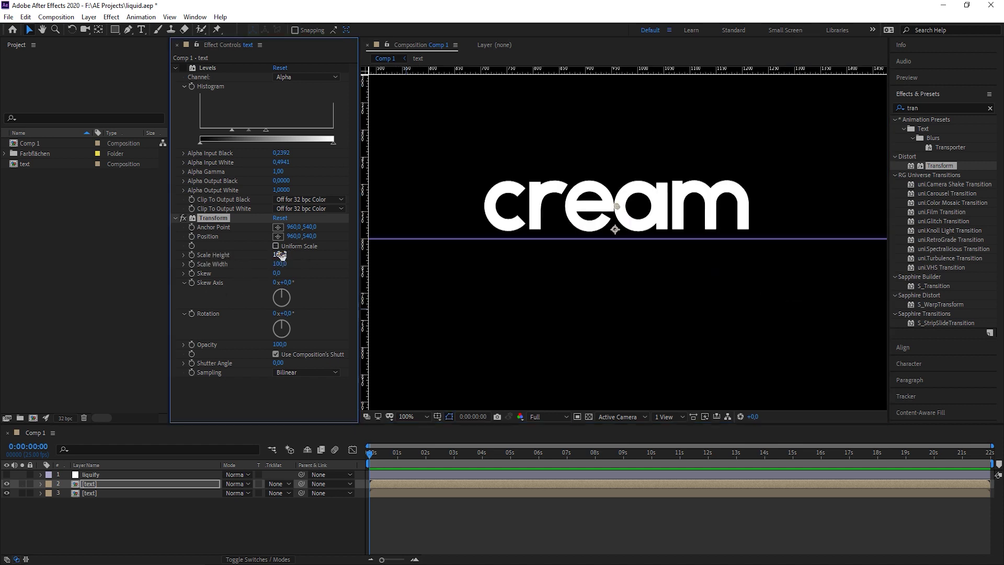
pyautogui.moveTo(280, 254); pyautogui.dragTo(301, 229)
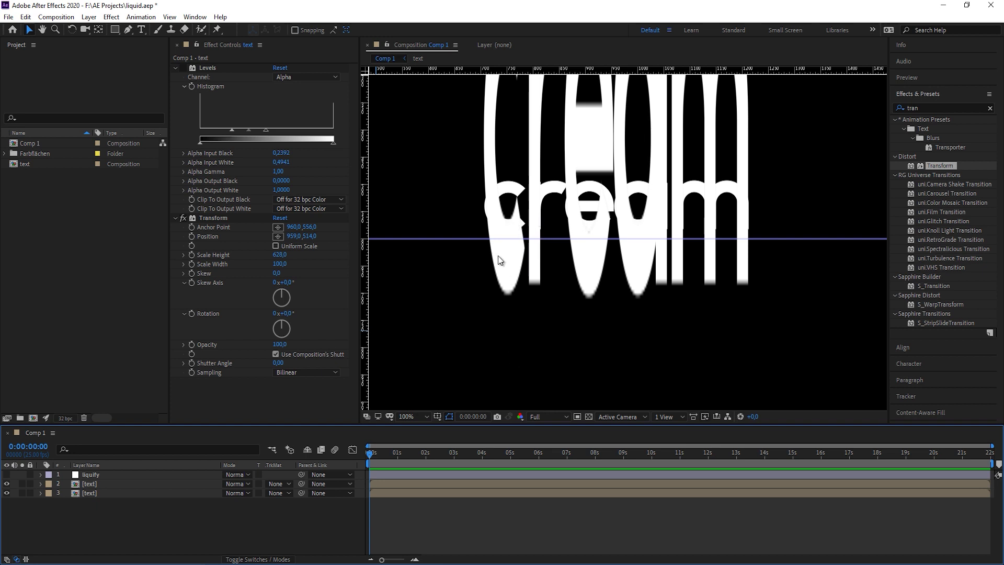
pyautogui.click(507, 235)
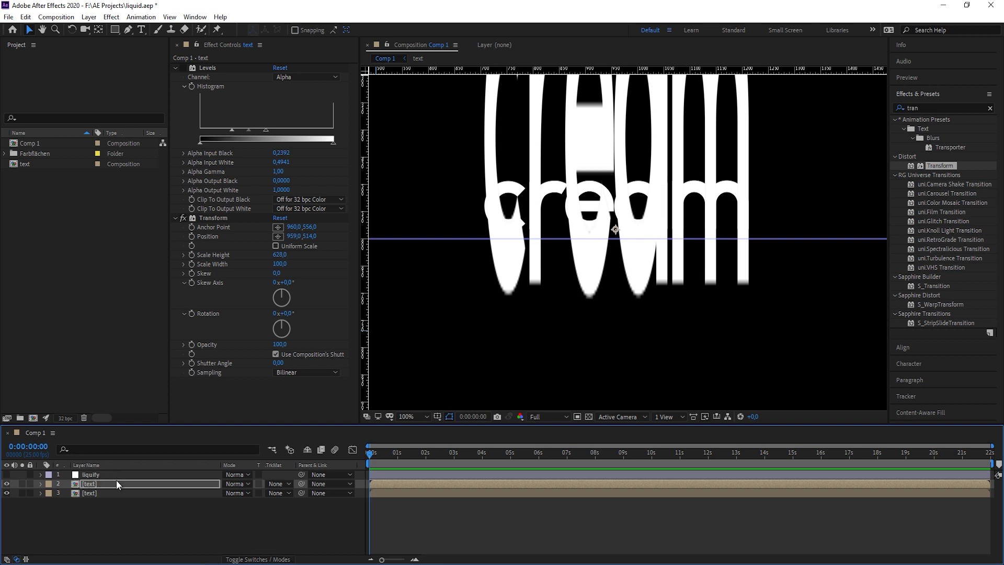
pyautogui.click(336, 507)
pyautogui.press(',')
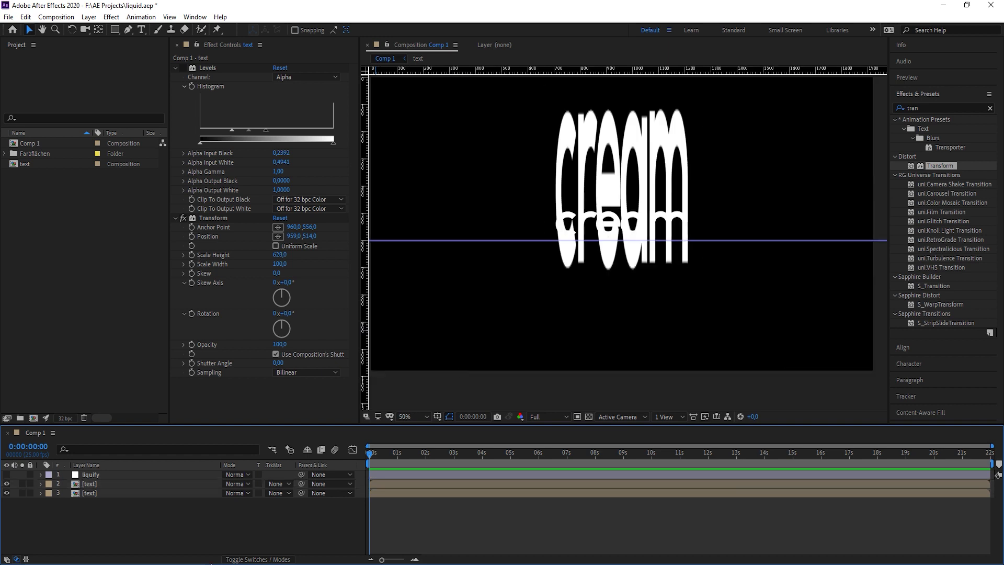
# Add a Black Solid, move it above the baseline guide, and place it beneath the liquify layer
pyautogui.hotkey('ctrl', 'y')
pyautogui.click(162, 219)
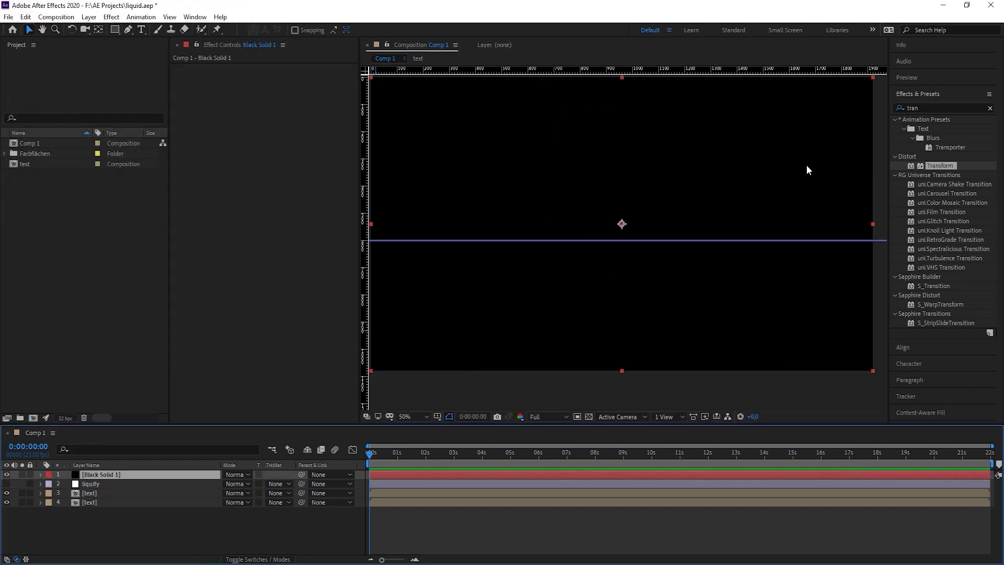
pyautogui.moveTo(689, 343); pyautogui.dragTo(704, 214)
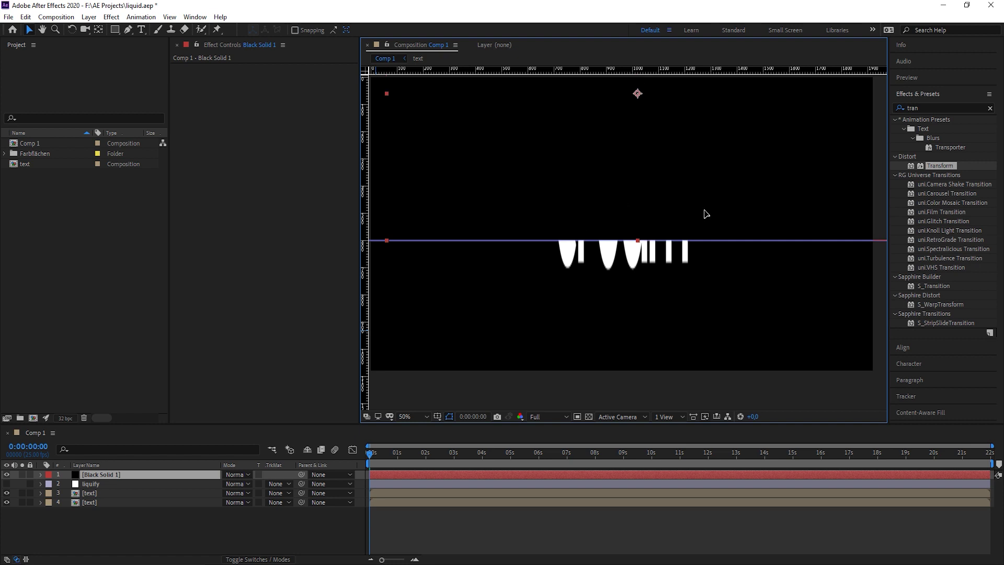
pyautogui.moveTo(104, 475); pyautogui.dragTo(156, 489)
# Set the stretched copy's TrkMat to Alpha Inverted Matte and move solid and copy below the other text
pyautogui.click(96, 493)
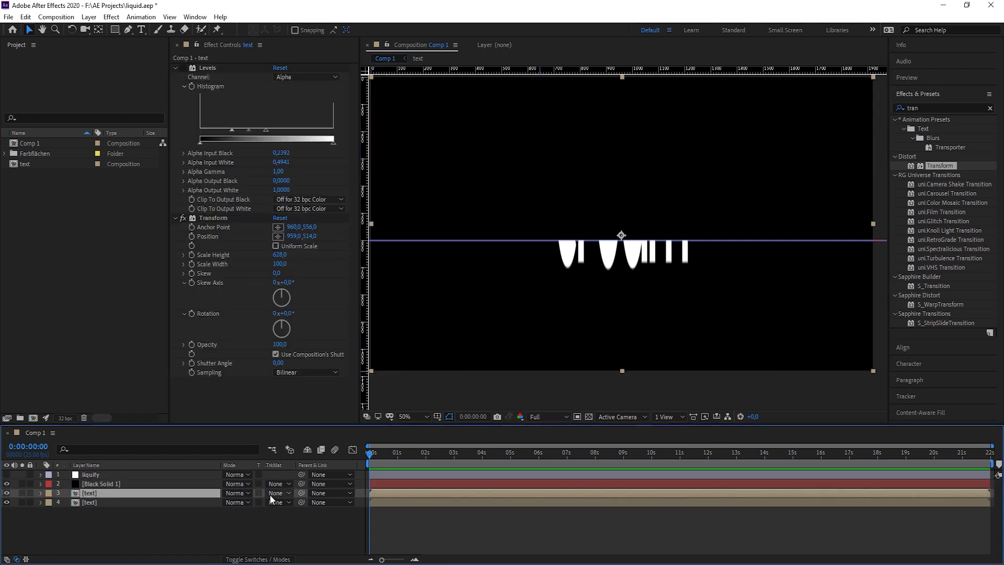
pyautogui.click(277, 499)
pyautogui.click(294, 521)
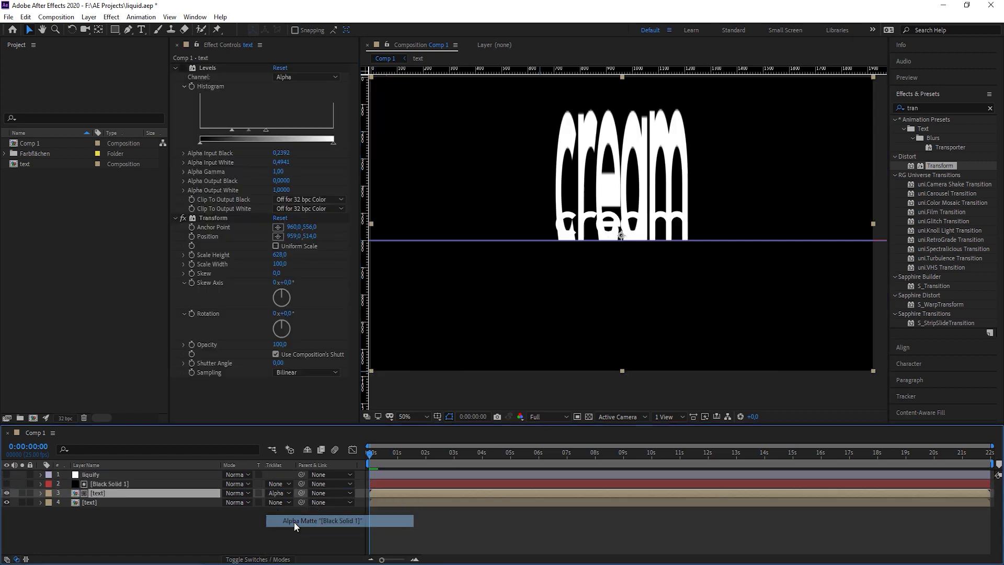
pyautogui.click(277, 492)
pyautogui.click(292, 531)
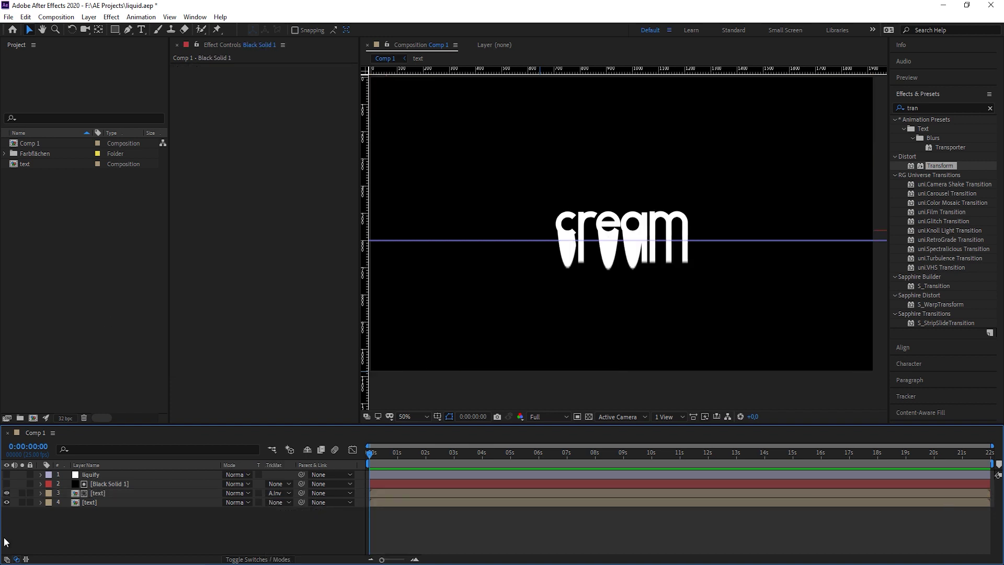
pyautogui.click(93, 494)
pyautogui.keyDown('ctrl'); pyautogui.click(105, 483); pyautogui.keyUp('ctrl')
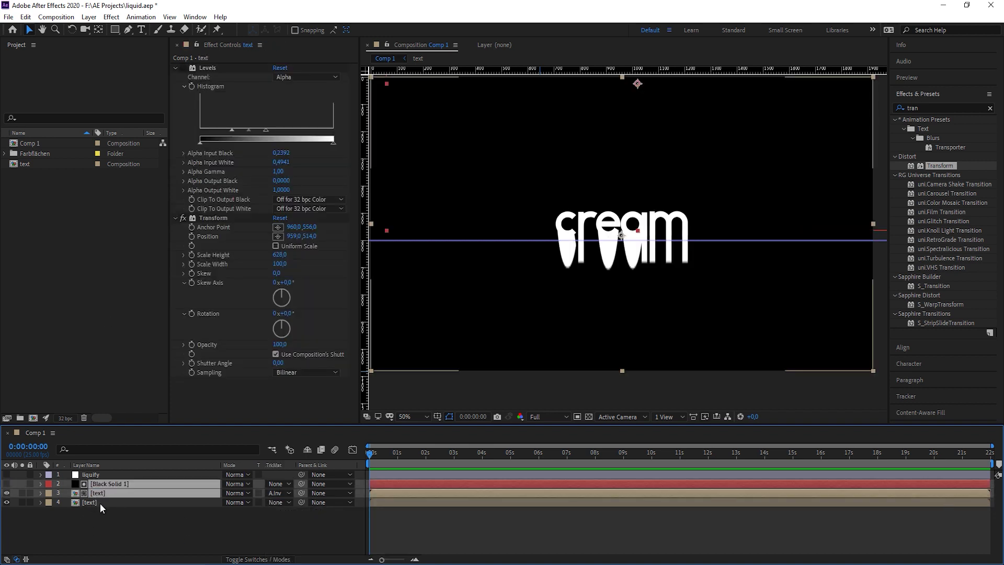
pyautogui.moveTo(100, 494); pyautogui.dragTo(101, 509)
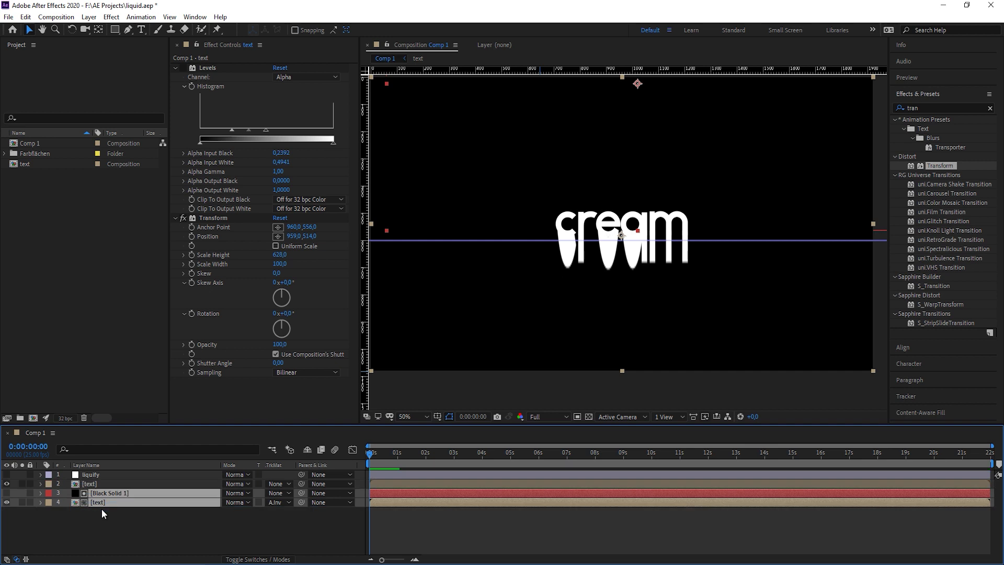
# Rename the bottom text layer 'melting text', lower the guide, and hide the rulers
pyautogui.click(102, 503)
pyautogui.press('Return')
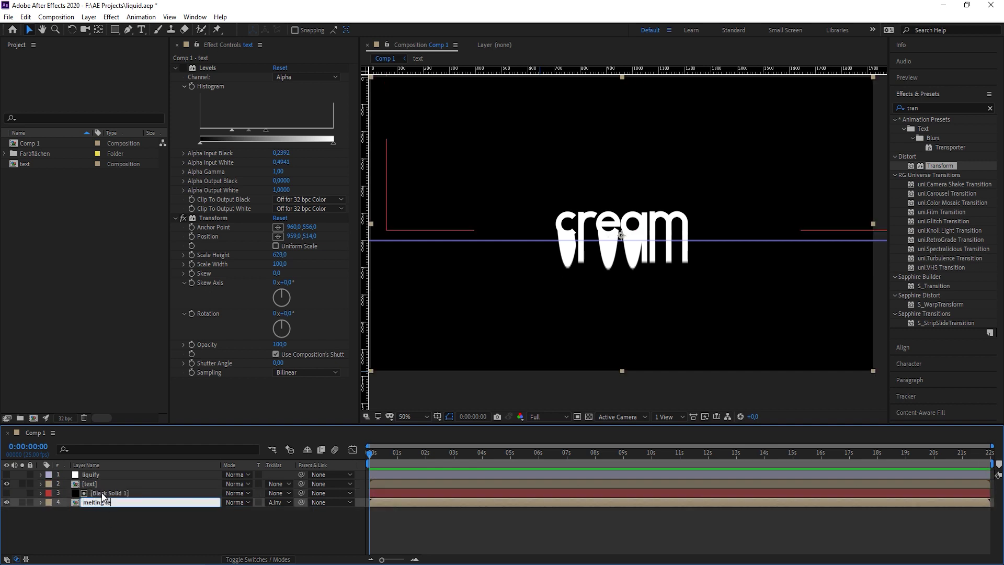
pyautogui.write('melting text')
pyautogui.click(188, 523)
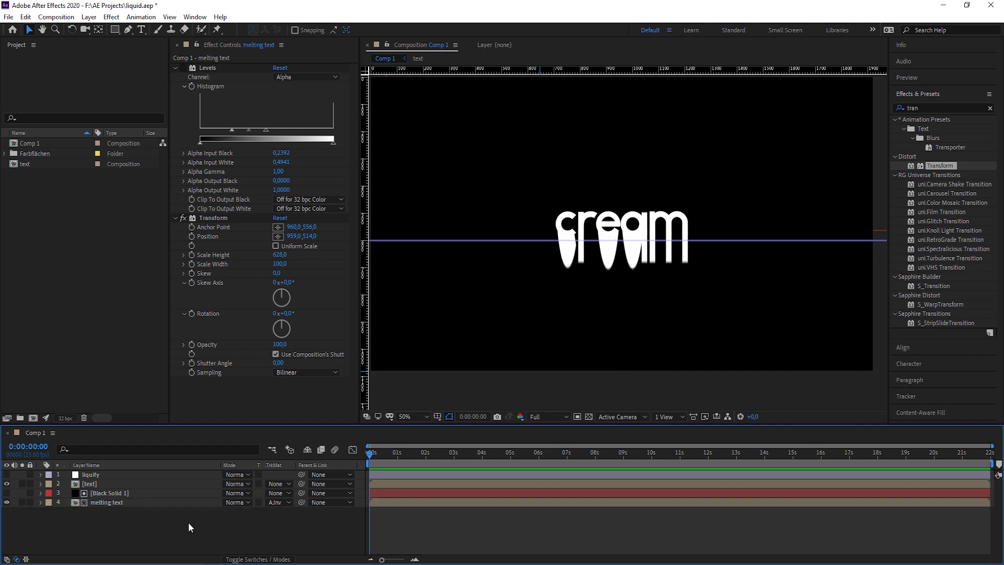
pyautogui.moveTo(445, 240); pyautogui.dragTo(357, 247)
pyautogui.hotkey('ctrl', 'r')
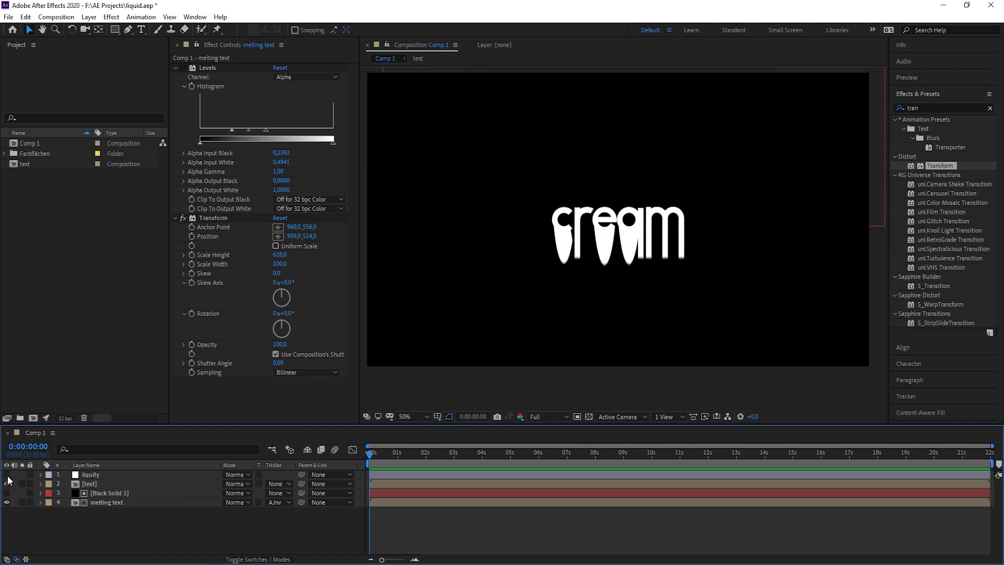
# Show liquify again and add a black 1920×1080 solid named 'animation' on top, then hide it
pyautogui.click(7, 475)
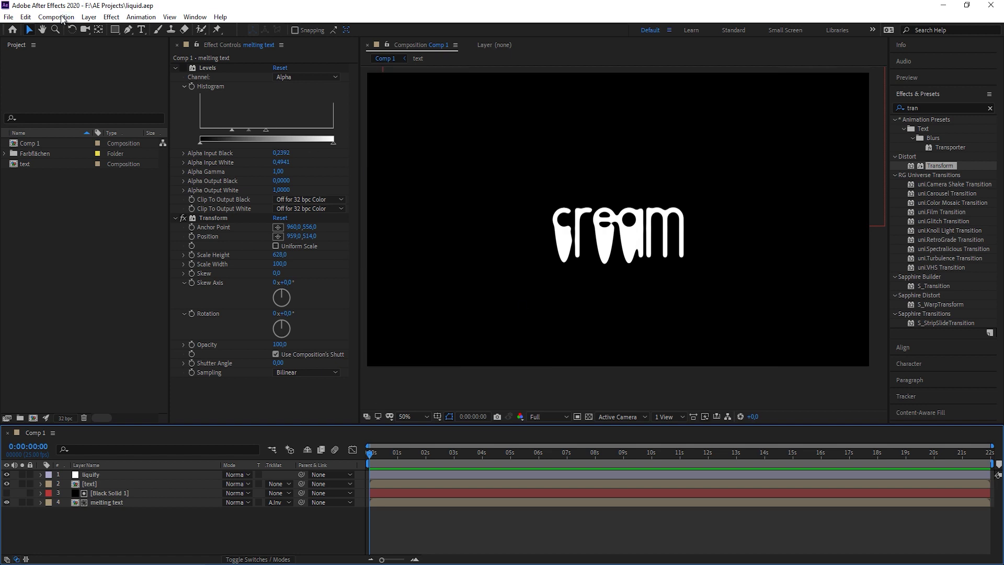
pyautogui.click(130, 29)
pyautogui.scroll(-2, 610, 191)
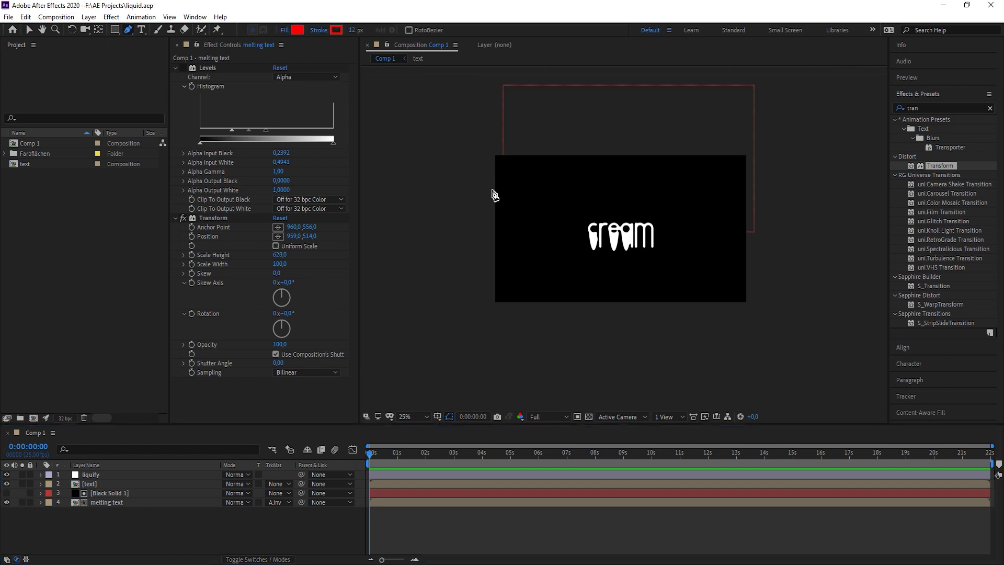
pyautogui.click(106, 475)
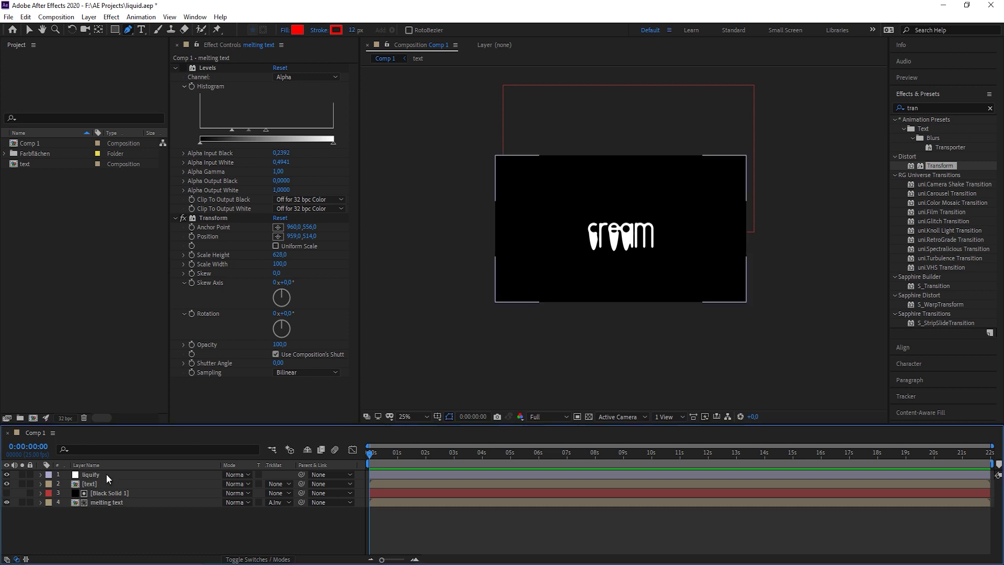
pyautogui.hotkey('ctrl', 'y')
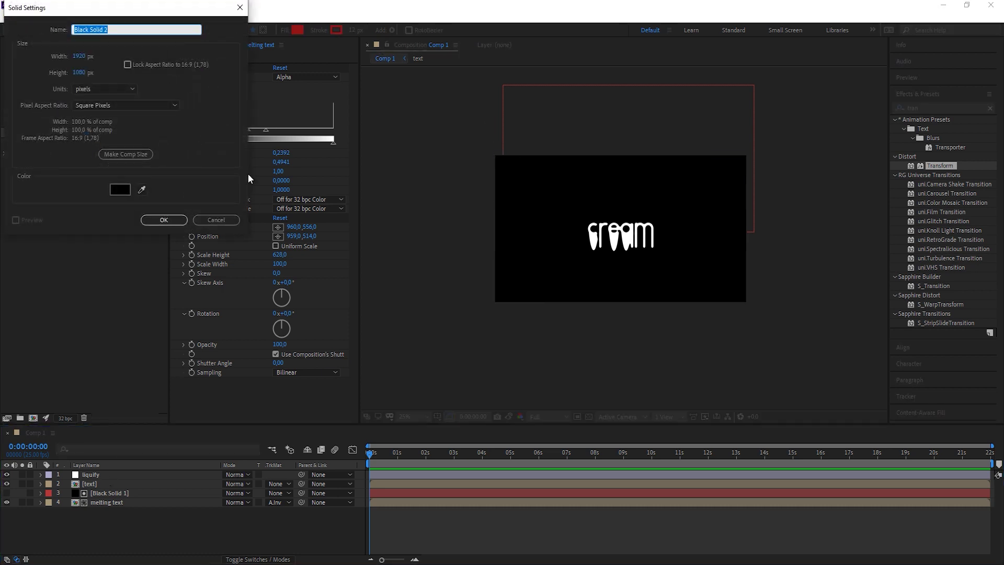
pyautogui.write('animation')
pyautogui.click(163, 220)
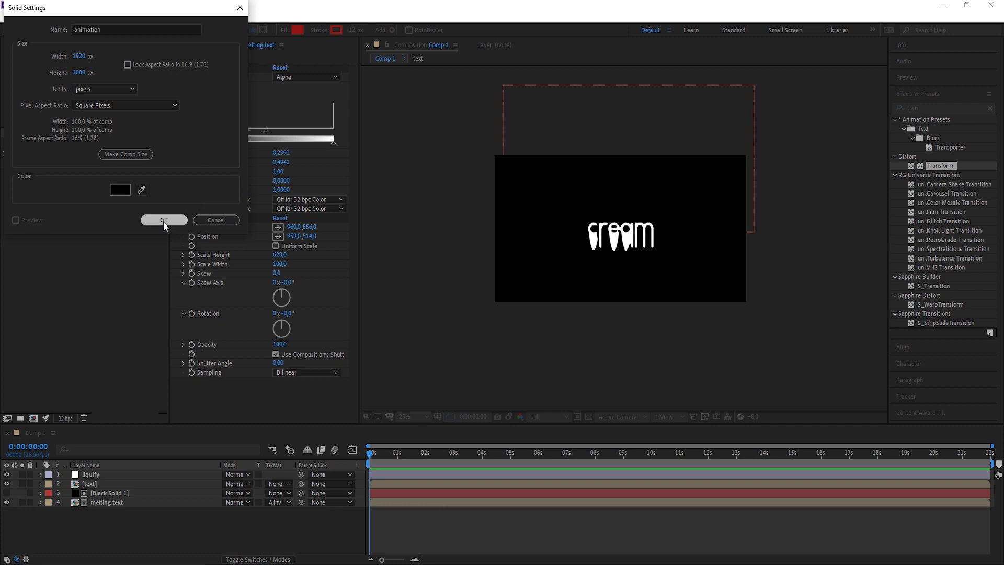
pyautogui.click(7, 474)
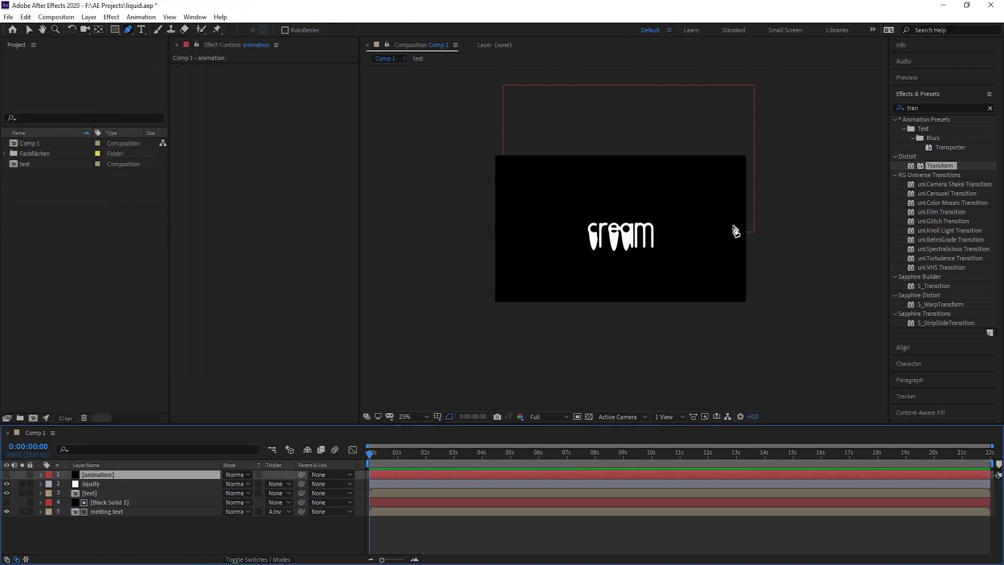
# Start a jagged zigzag drip mask outline on the animation solid with the Pen tool
pyautogui.click(516, 157)
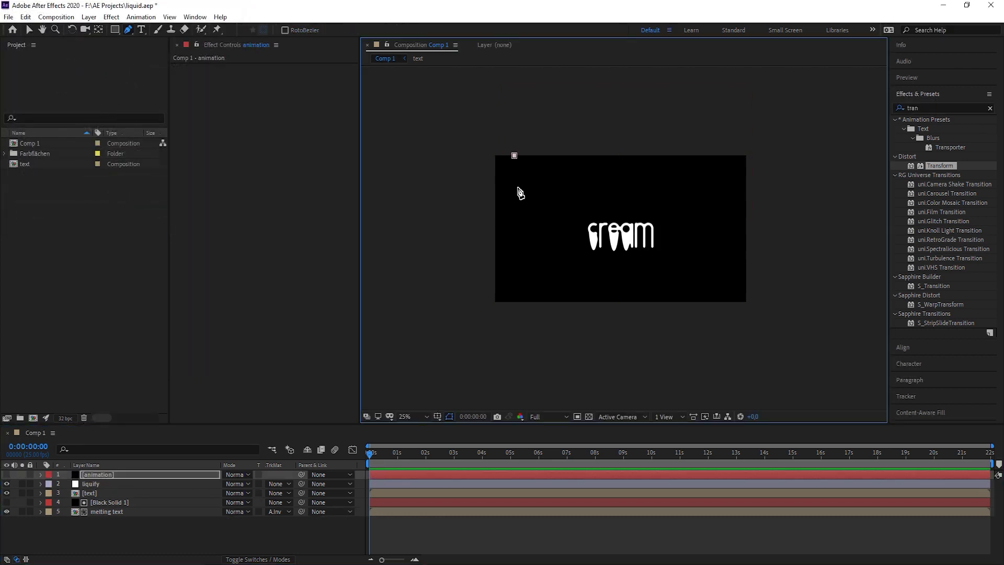
pyautogui.scroll(2, 520, 190)
pyautogui.click(465, 176)
pyautogui.click(479, 199)
pyautogui.click(480, 150)
pyautogui.click(497, 158)
pyautogui.click(508, 193)
pyautogui.click(516, 161)
pyautogui.click(522, 154)
pyautogui.click(522, 173)
pyautogui.click(522, 196)
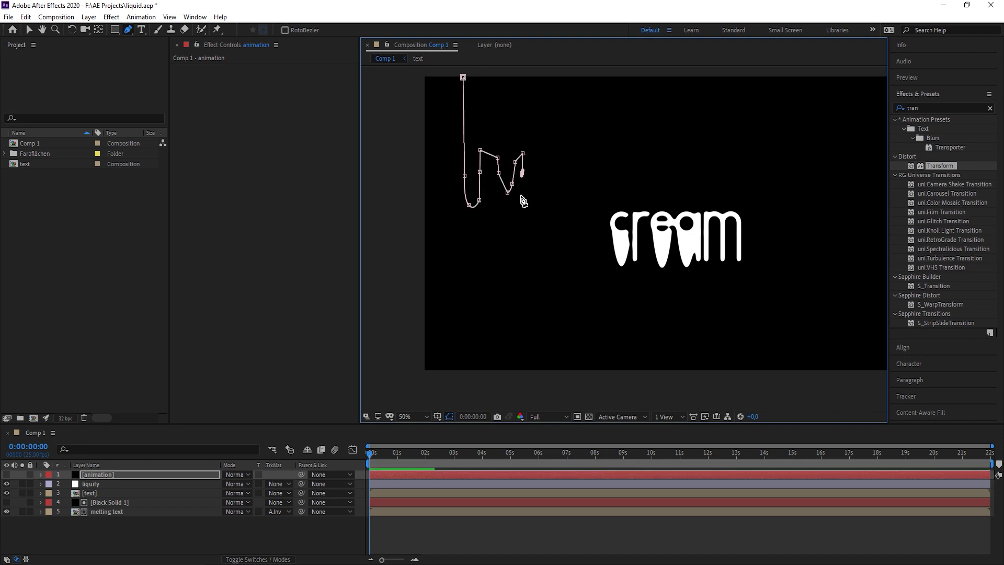
pyautogui.click(532, 192)
pyautogui.click(527, 134)
pyautogui.click(541, 127)
pyautogui.click(540, 150)
pyautogui.click(559, 155)
# Finish and close the drip mask, then shift it right above the cream text
pyautogui.click(562, 110)
pyautogui.click(569, 212)
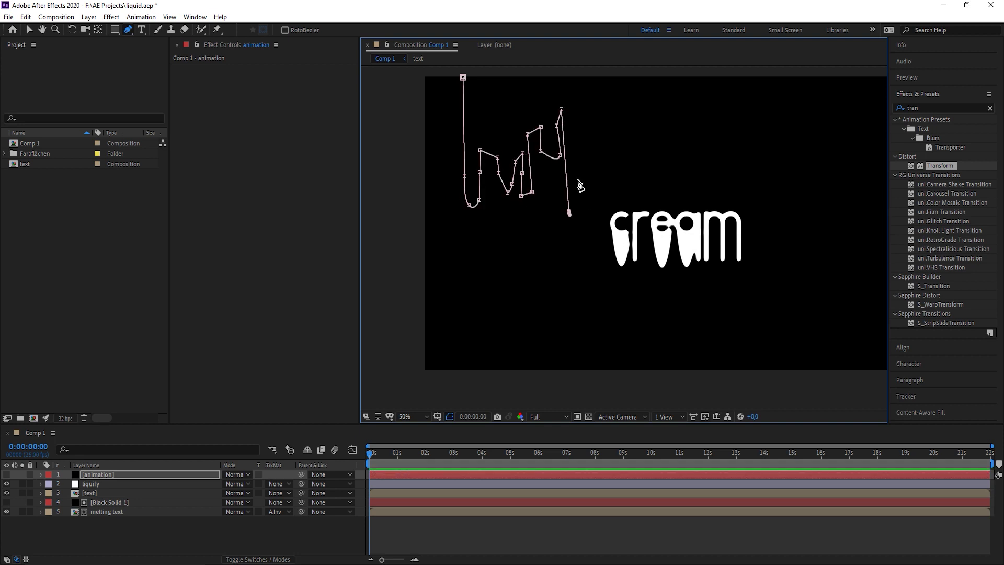
pyautogui.click(576, 179)
pyautogui.click(574, 119)
pyautogui.click(598, 155)
pyautogui.click(610, 114)
pyautogui.click(631, 147)
pyautogui.click(634, 171)
pyautogui.click(646, 119)
pyautogui.click(645, 190)
pyautogui.click(672, 123)
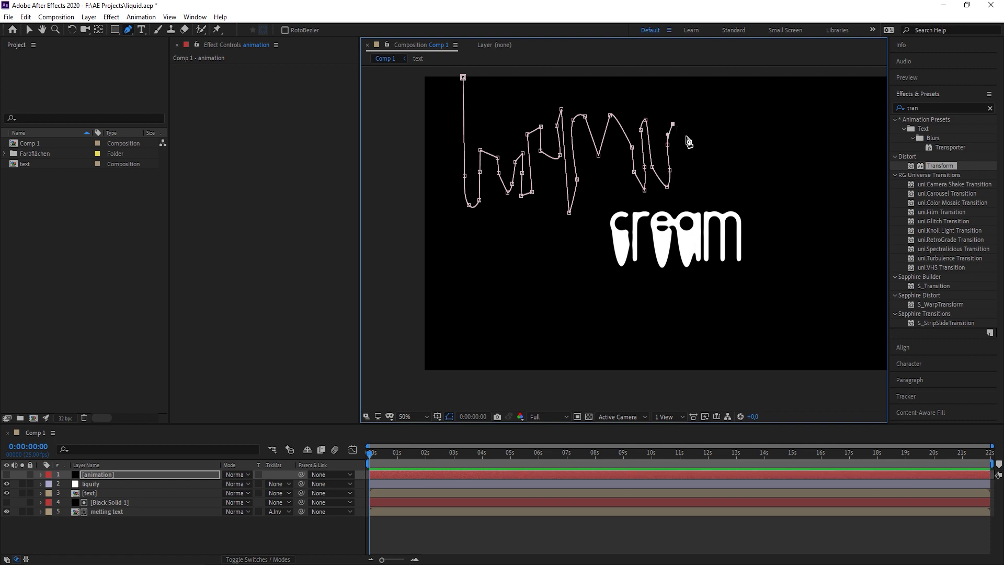
pyautogui.click(693, 78)
pyautogui.click(462, 77)
pyautogui.press('v')
pyautogui.doubleClick(464, 82)
pyautogui.moveTo(486, 101); pyautogui.dragTo(577, 94)
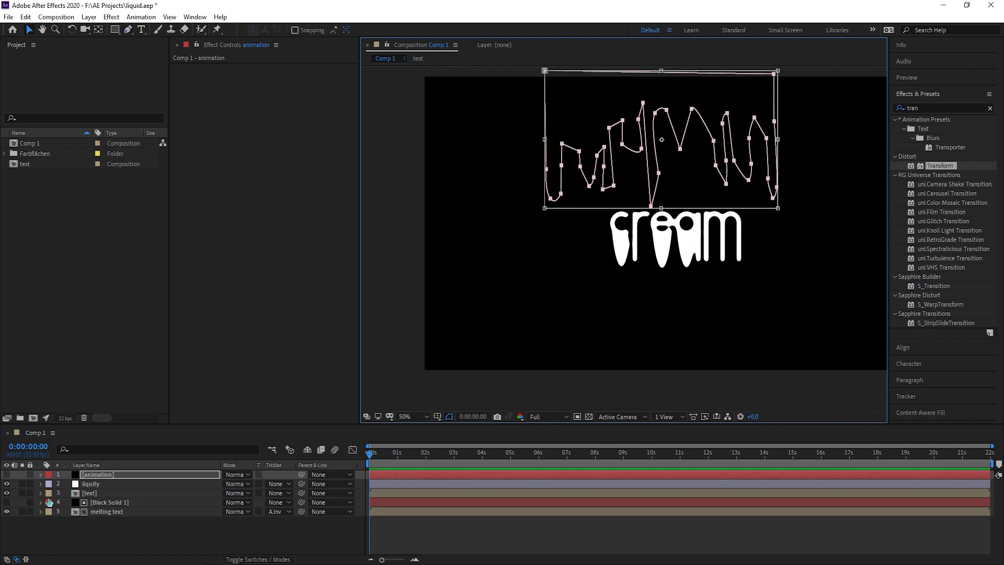
# Keyframe Mask Path at 0:00, then at 1:23 move and stretch the mask down; unhide the solid
pyautogui.press('m')
pyautogui.click(76, 492)
pyautogui.click(423, 453)
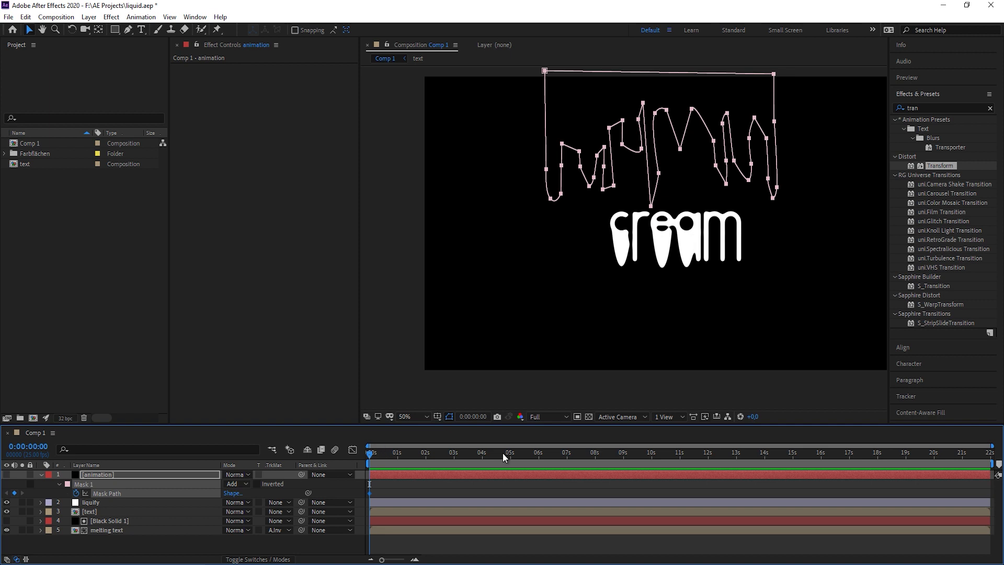
pyautogui.doubleClick(775, 75)
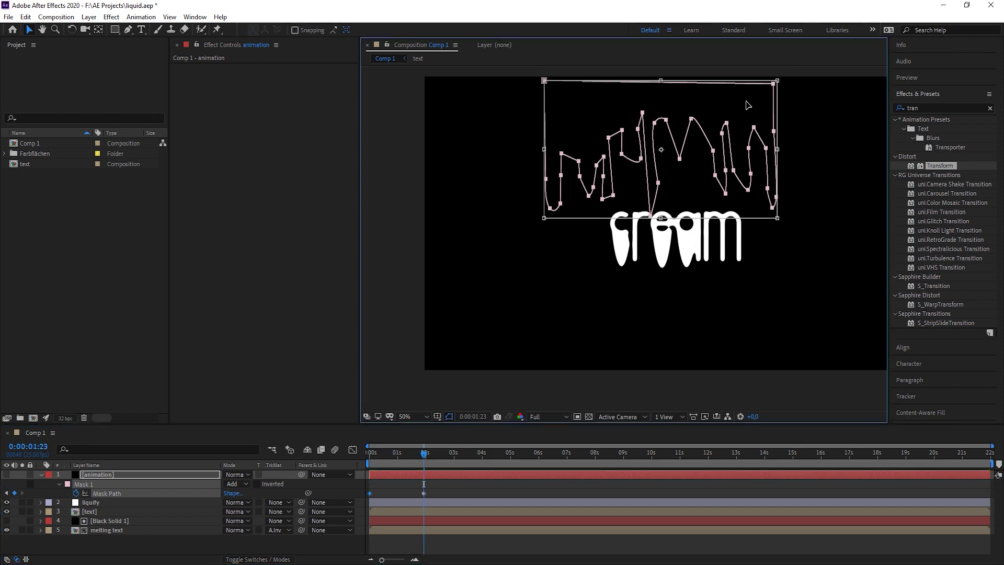
pyautogui.moveTo(747, 103); pyautogui.dragTo(754, 134)
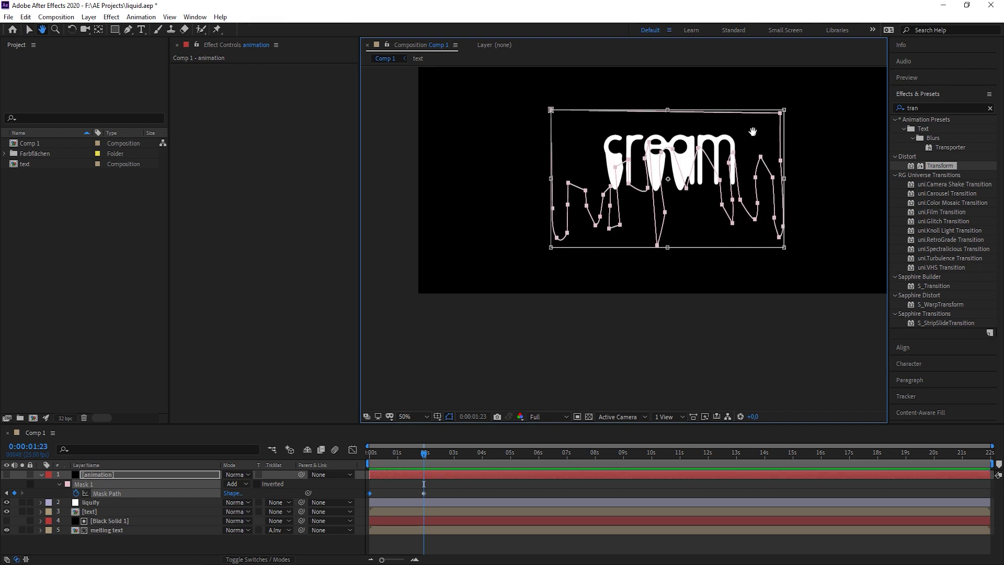
pyautogui.moveTo(784, 247); pyautogui.dragTo(789, 284)
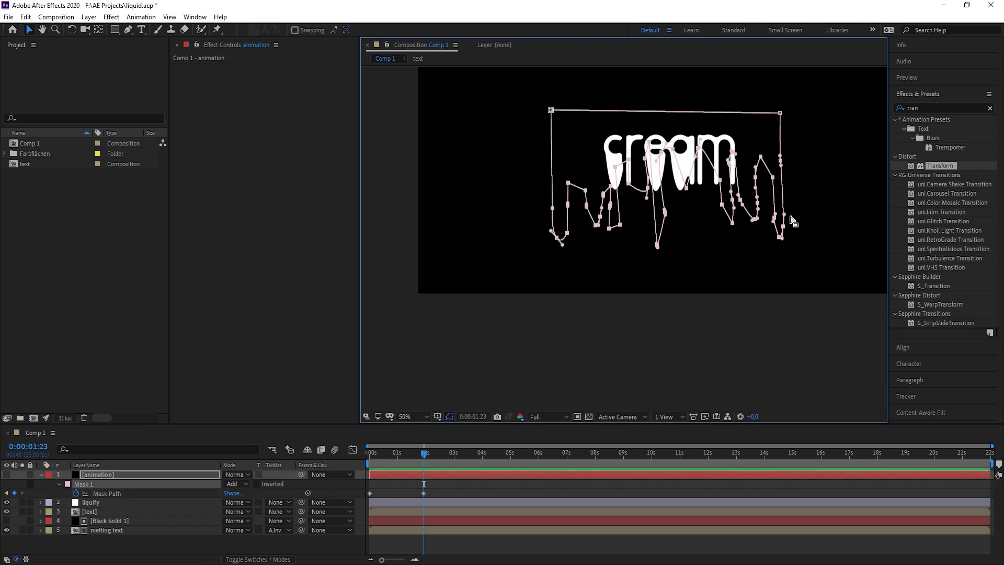
pyautogui.press('Return')
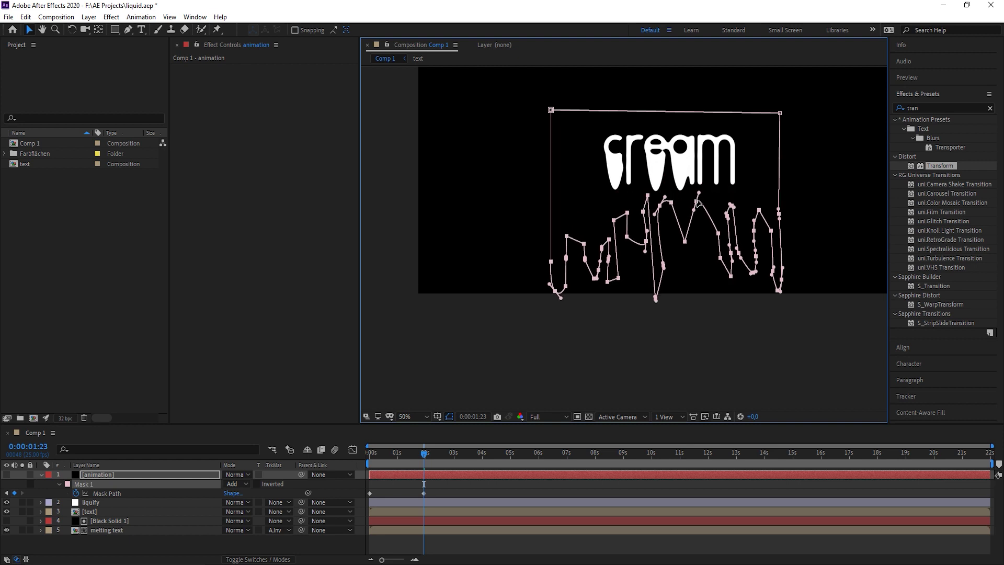
pyautogui.click(6, 474)
pyautogui.click(108, 475)
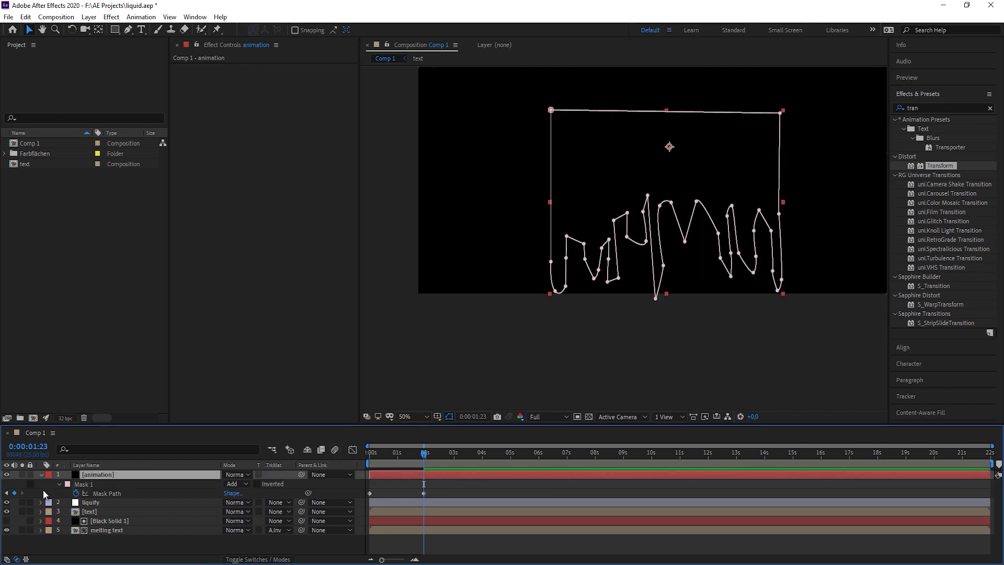
# Apply the Fill effect to the animation solid
pyautogui.click(923, 107)
pyautogui.write('fill')
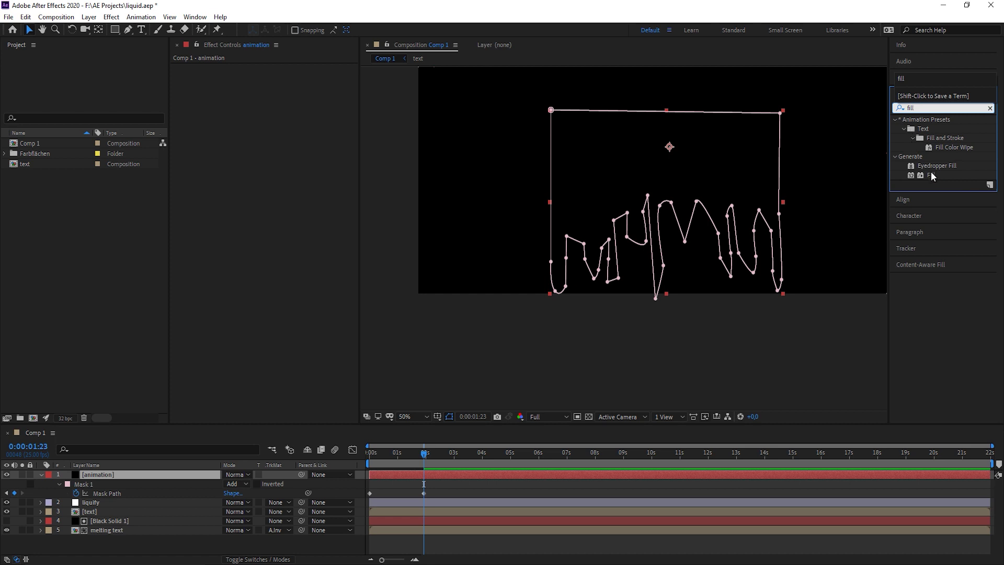
pyautogui.moveTo(931, 175); pyautogui.dragTo(312, 404)
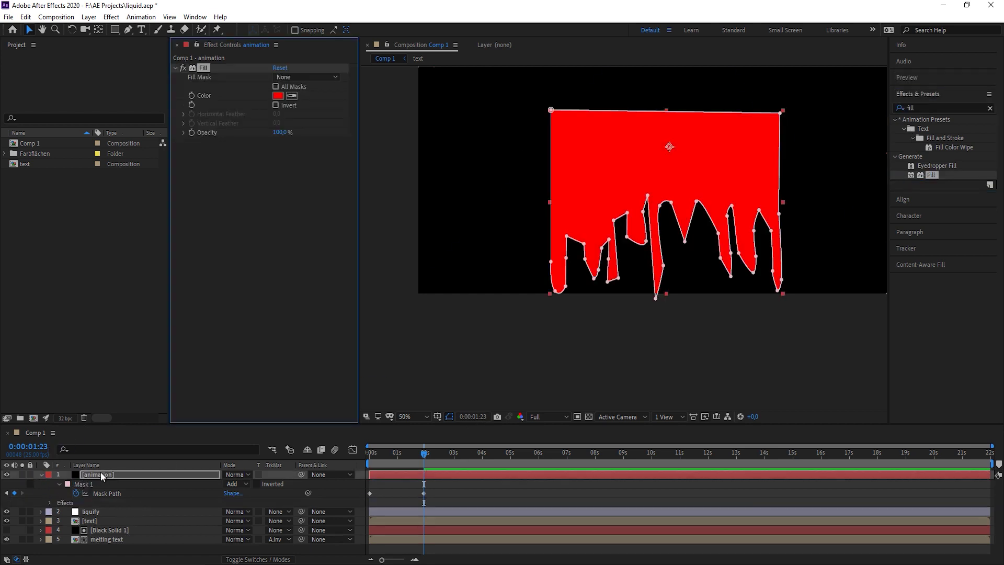
# Move the animation layer below liquify and set its mode to Stencil Alpha
pyautogui.moveTo(102, 472); pyautogui.dragTo(107, 517)
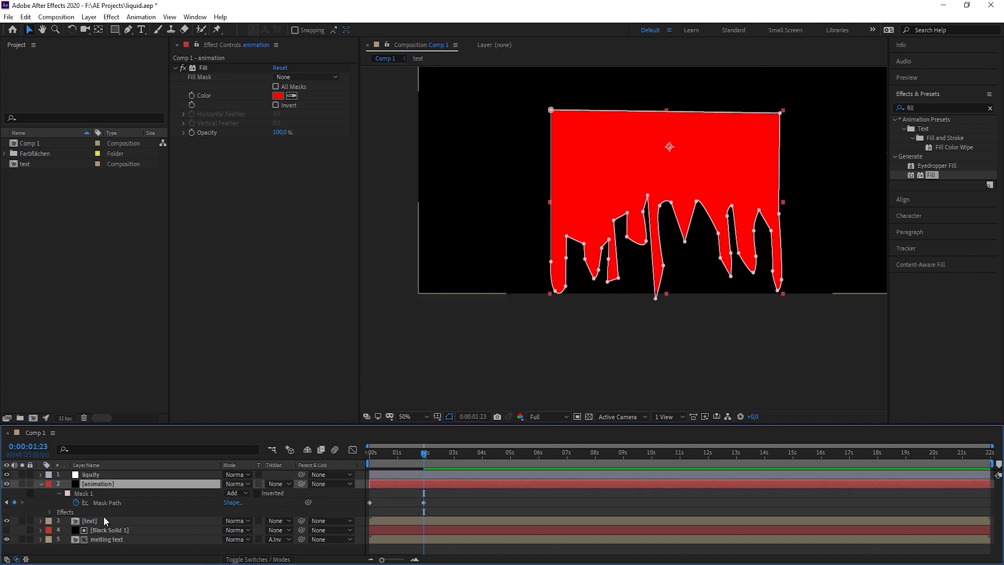
pyautogui.click(248, 483)
pyautogui.click(309, 416)
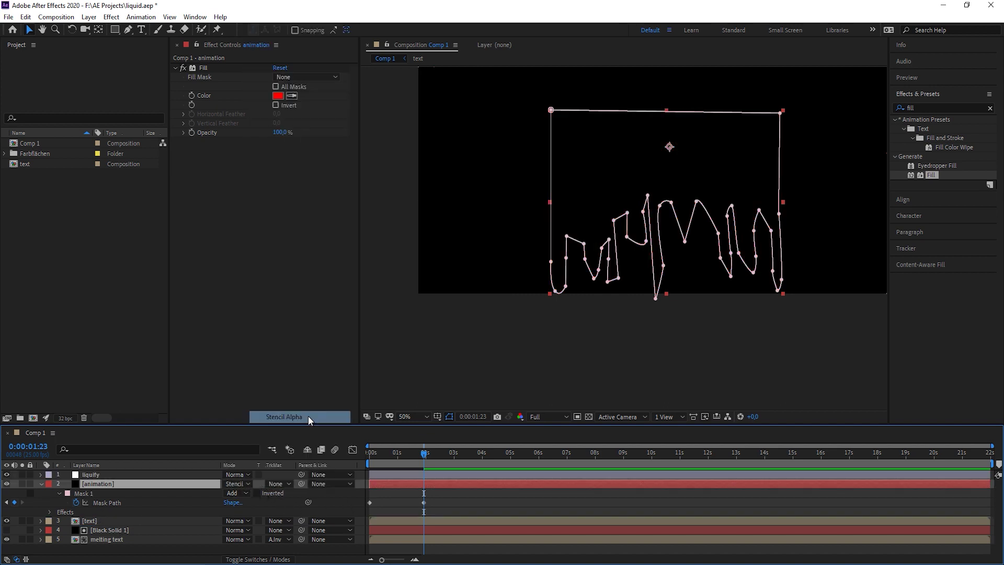
# Turn liquify and animation back on and preview the dripping reveal
pyautogui.moveTo(428, 457); pyautogui.dragTo(400, 451)
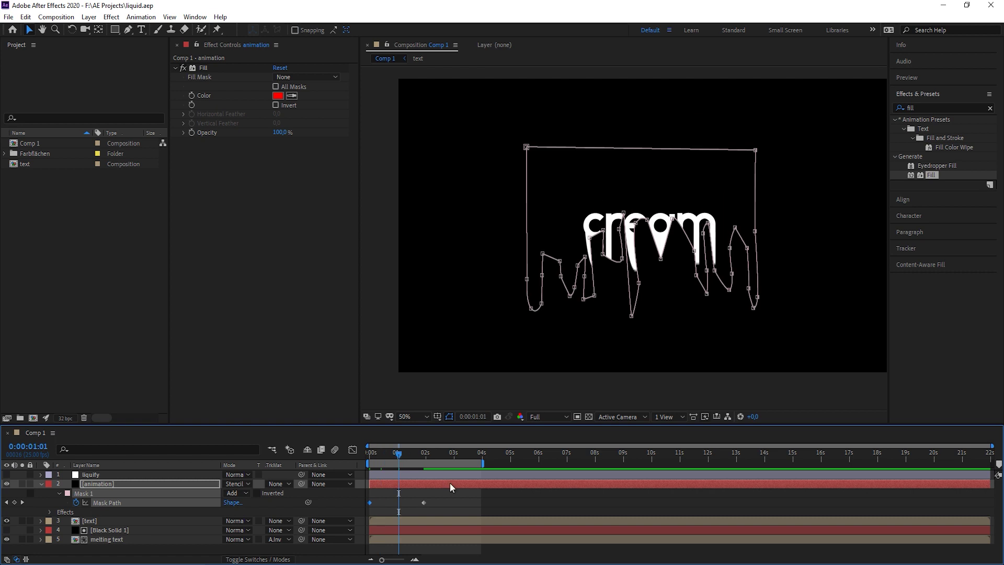
pyautogui.click(579, 394)
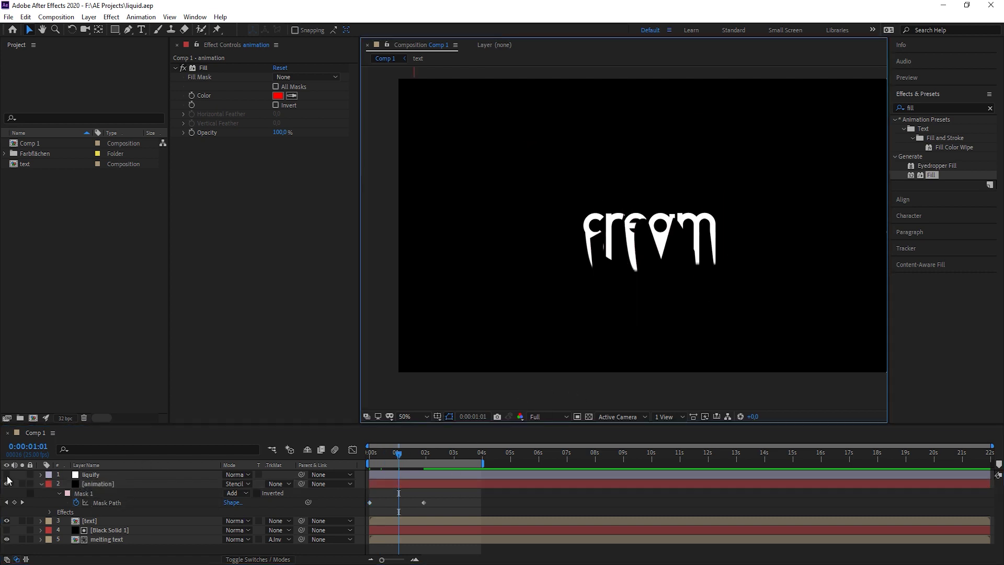
pyautogui.moveTo(6, 474); pyautogui.dragTo(6, 484)
pyautogui.press('space')
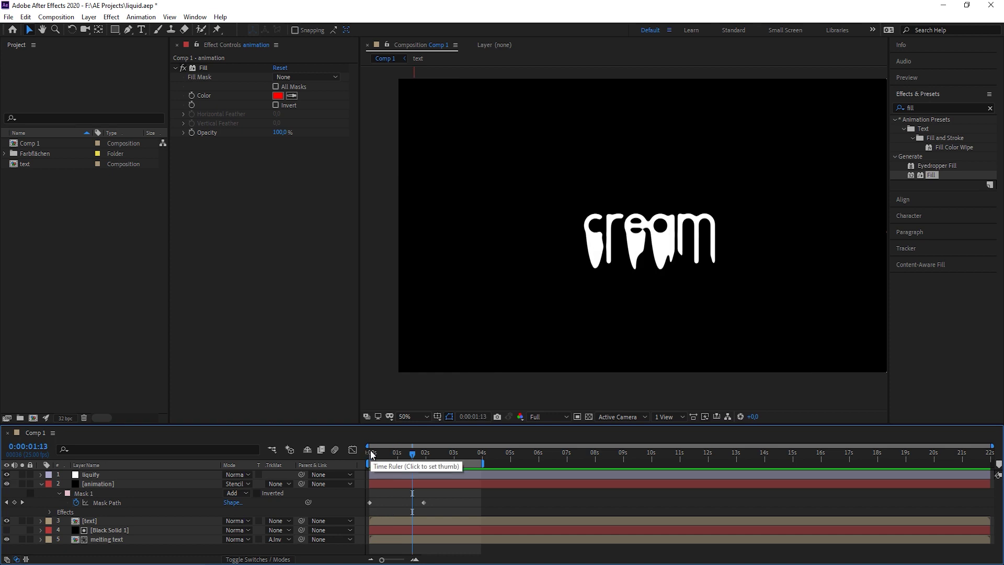
pyautogui.click(385, 453)
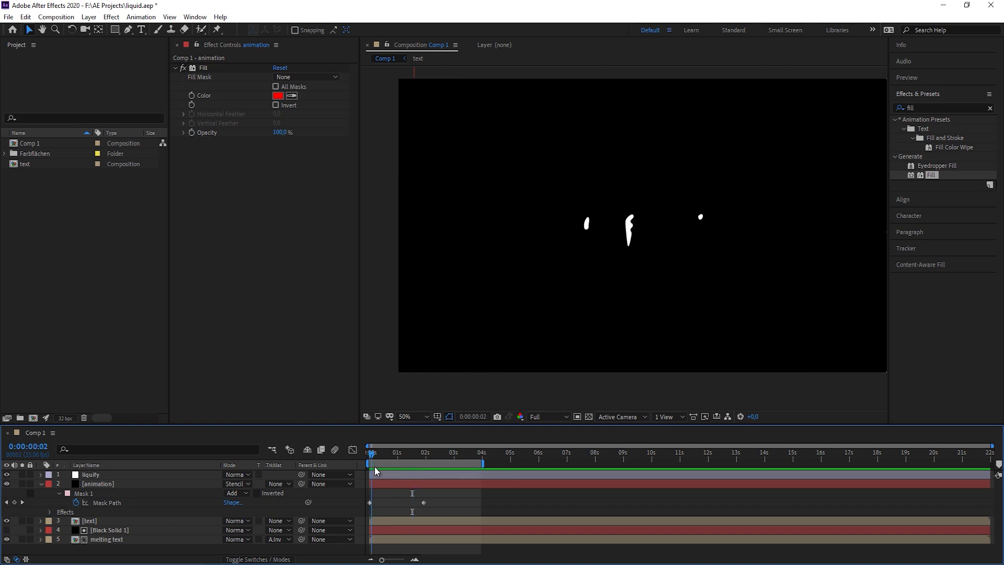
# Keyframe the melting text's Scale Height, setting it to 100 at 1:12
pyautogui.moveTo(393, 468); pyautogui.dragTo(418, 469)
pyautogui.click(105, 539)
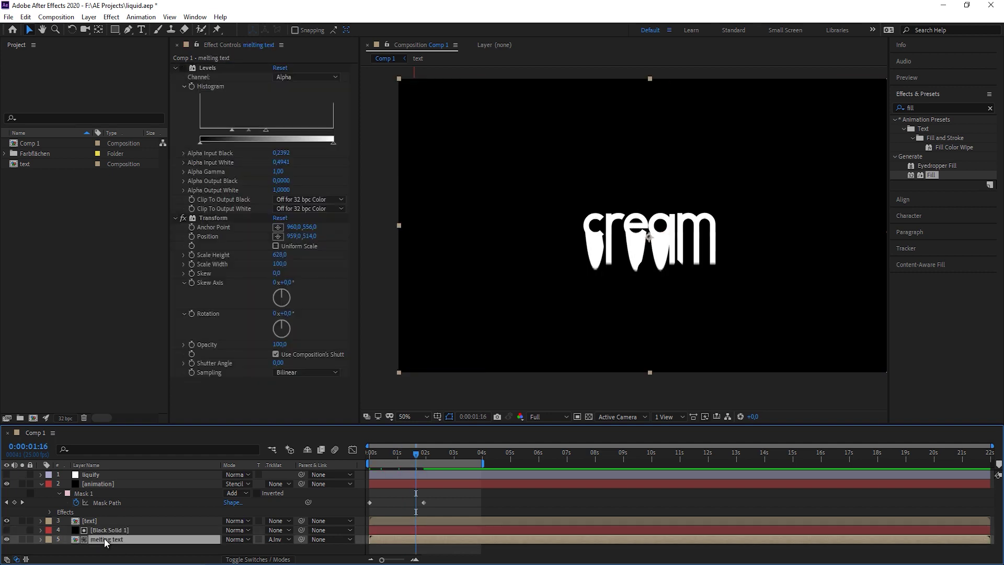
pyautogui.click(191, 255)
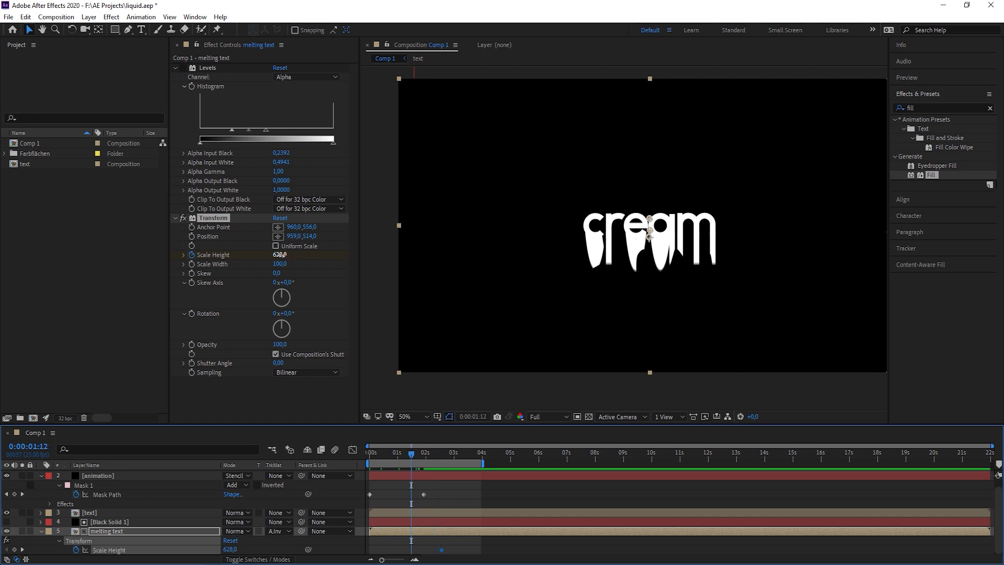
pyautogui.click(282, 255)
pyautogui.write('100')
pyautogui.press('Return')
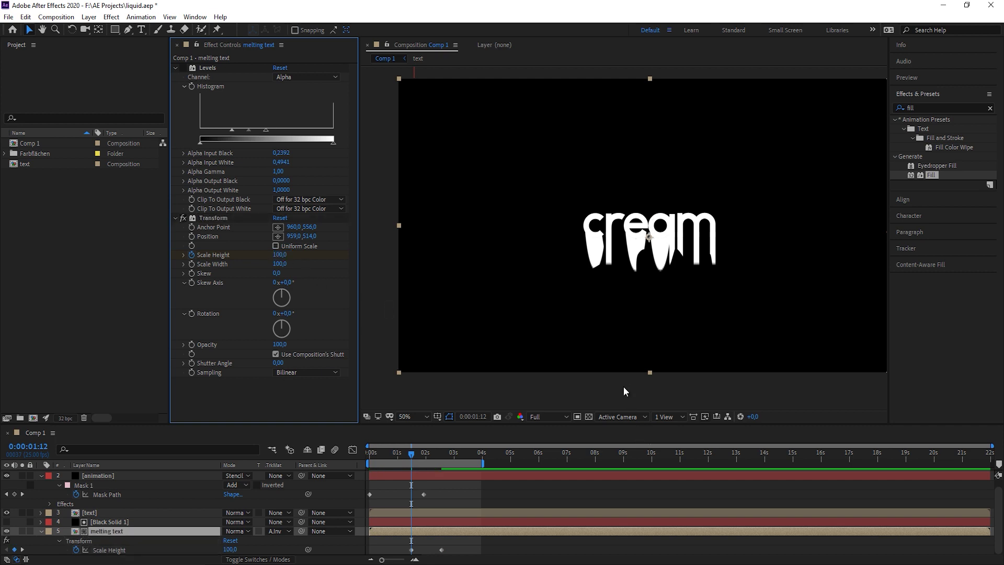
# Apply Easy Ease to the Scale Height keyframe and move it slightly earlier
pyautogui.moveTo(424, 564)
pyautogui.press('space')
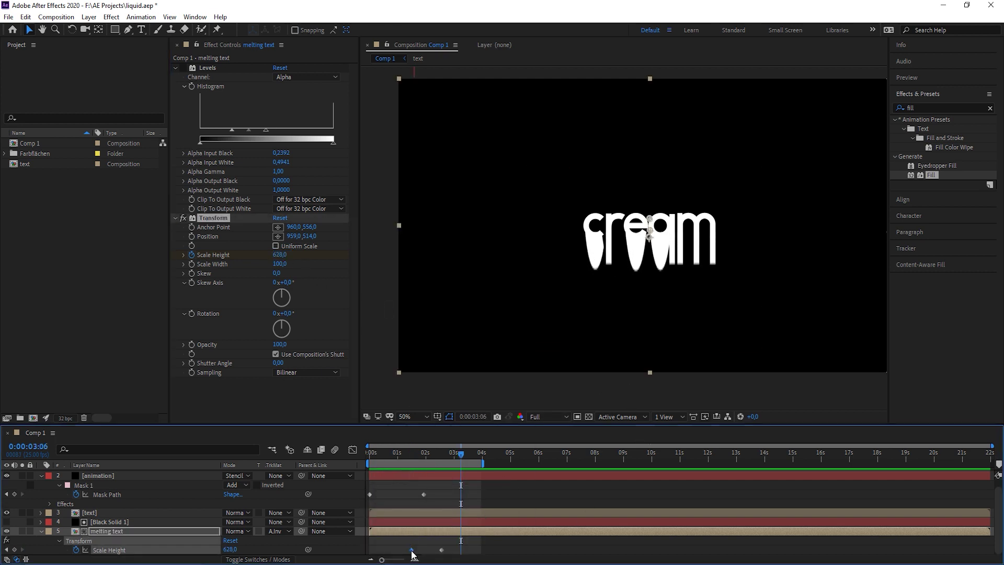
pyautogui.rightClick(411, 550)
pyautogui.moveTo(524, 546)
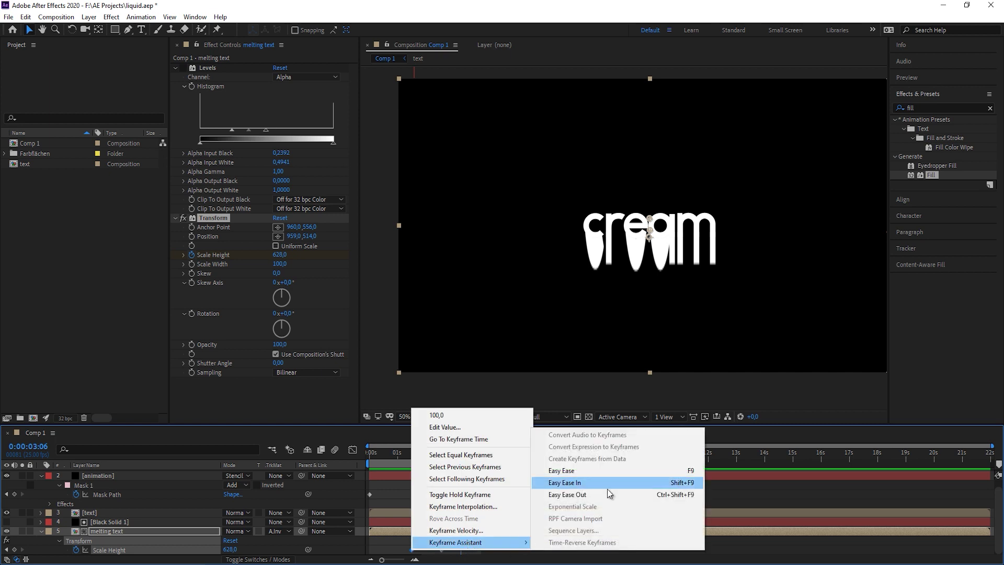
pyautogui.click(594, 472)
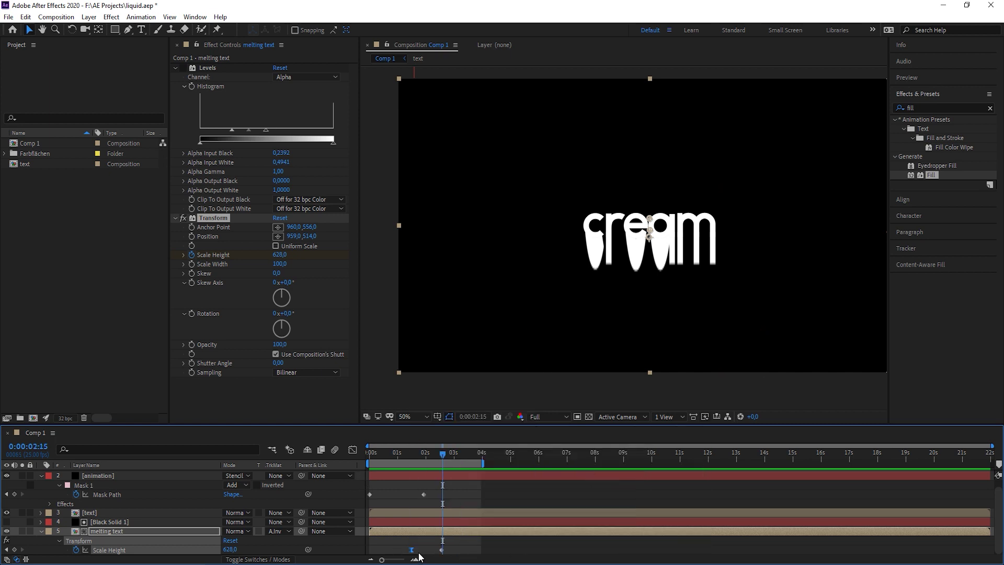
pyautogui.moveTo(412, 550); pyautogui.dragTo(401, 550)
# Preview the dripping animation from 0:00:00:23 and stop it
pyautogui.click(395, 455)
pyautogui.press('space')
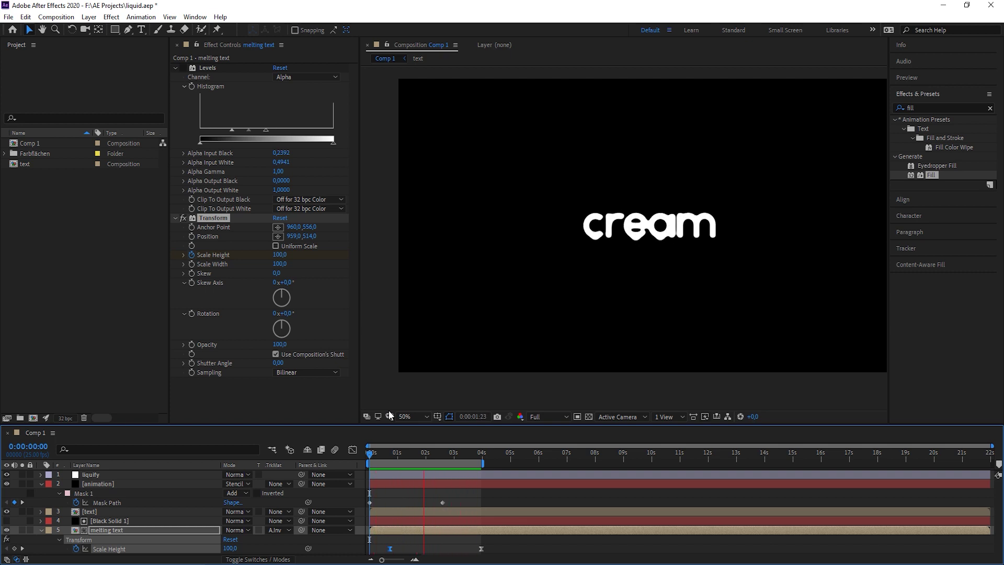
pyautogui.press('space')
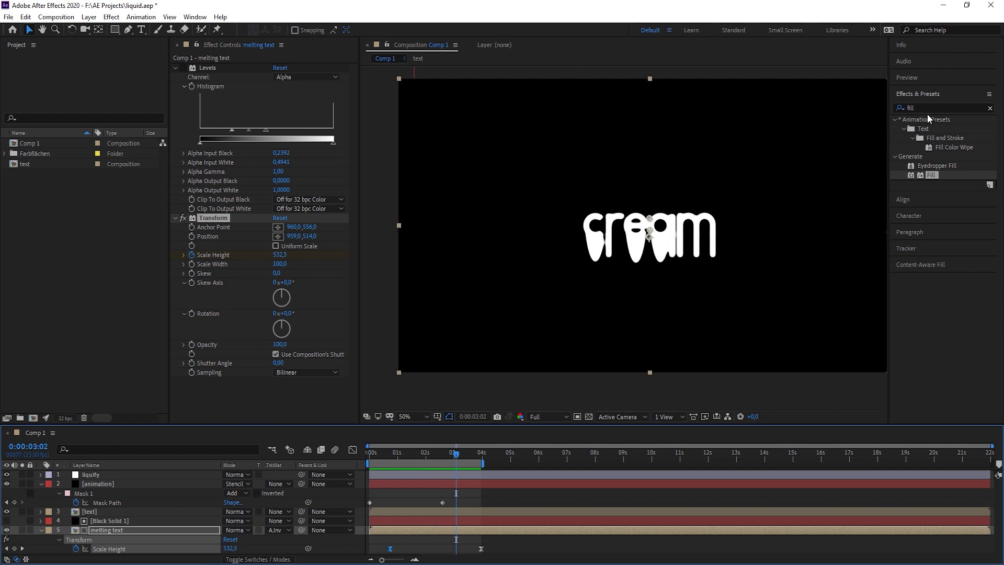
# Collapse the layers, select all five and precompose them as 'liquid text'
pyautogui.click(41, 483)
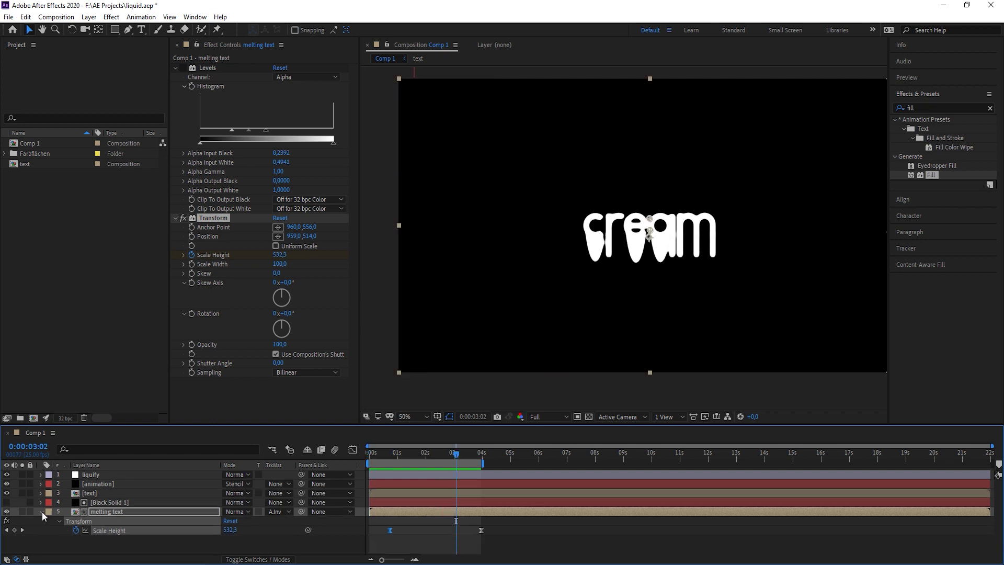
pyautogui.click(41, 511)
pyautogui.keyDown('shift'); pyautogui.click(106, 475); pyautogui.keyUp('shift')
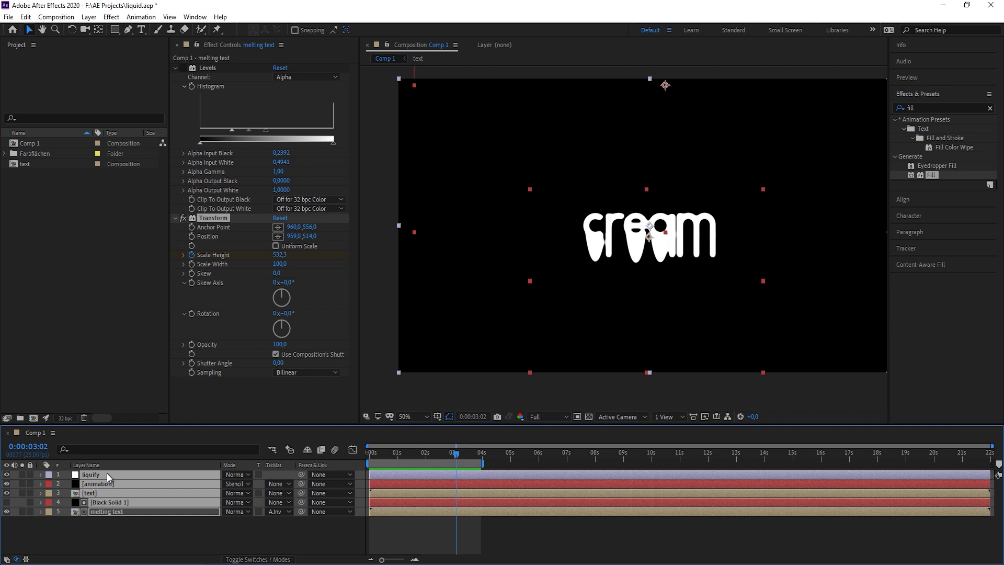
pyautogui.hotkey('ctrl', 'shift', 'c')
pyautogui.press('BackSpace')
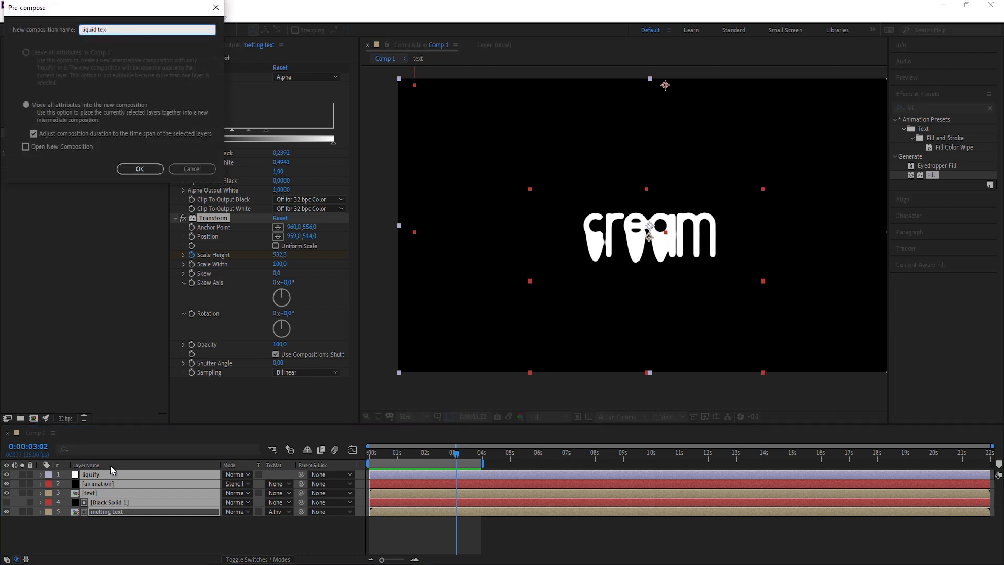
pyautogui.press('Return')
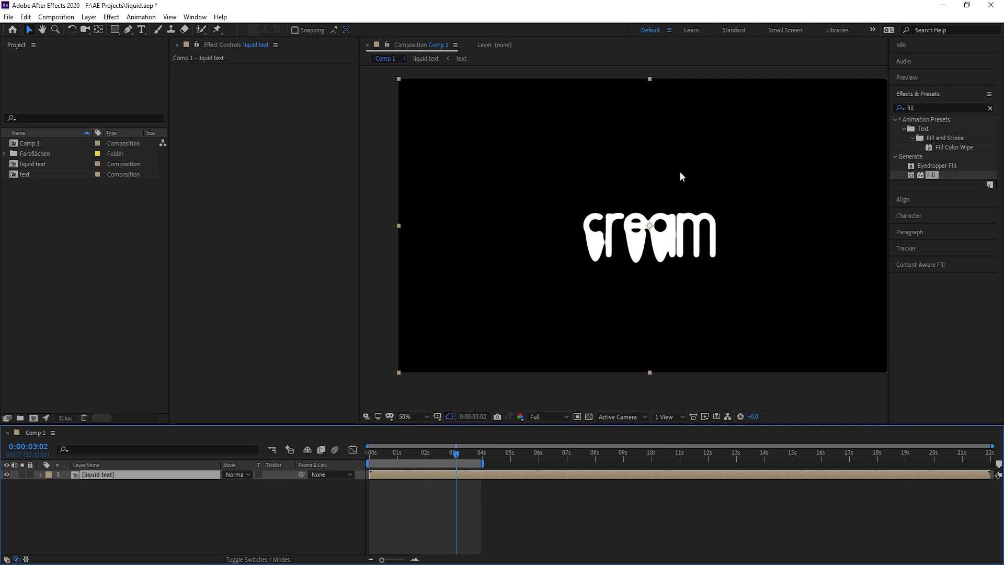
# Inside the liquid text precomp, add an 'extra fx' solid with a Fill effect, then hide it
pyautogui.doubleClick(90, 474)
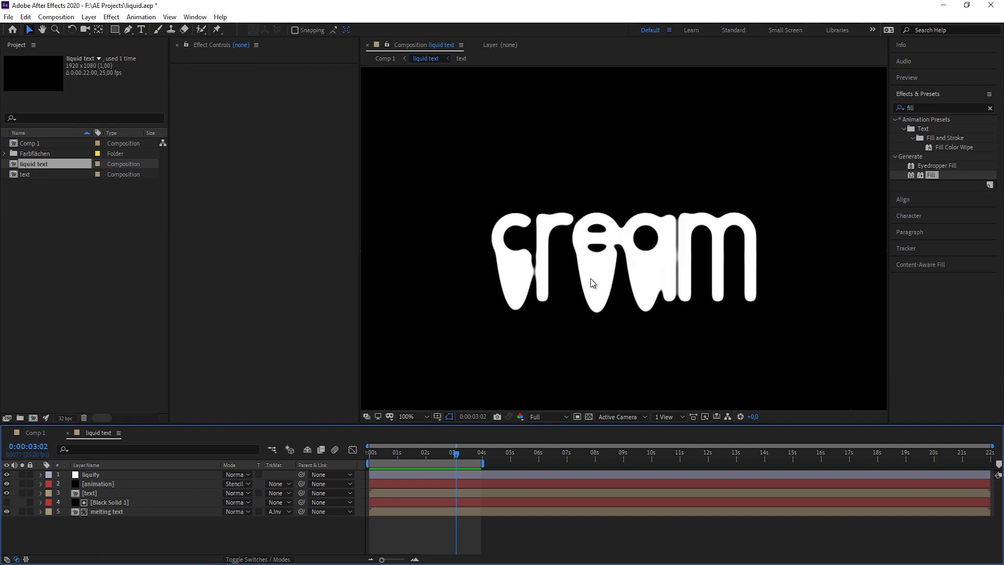
pyautogui.press('g')
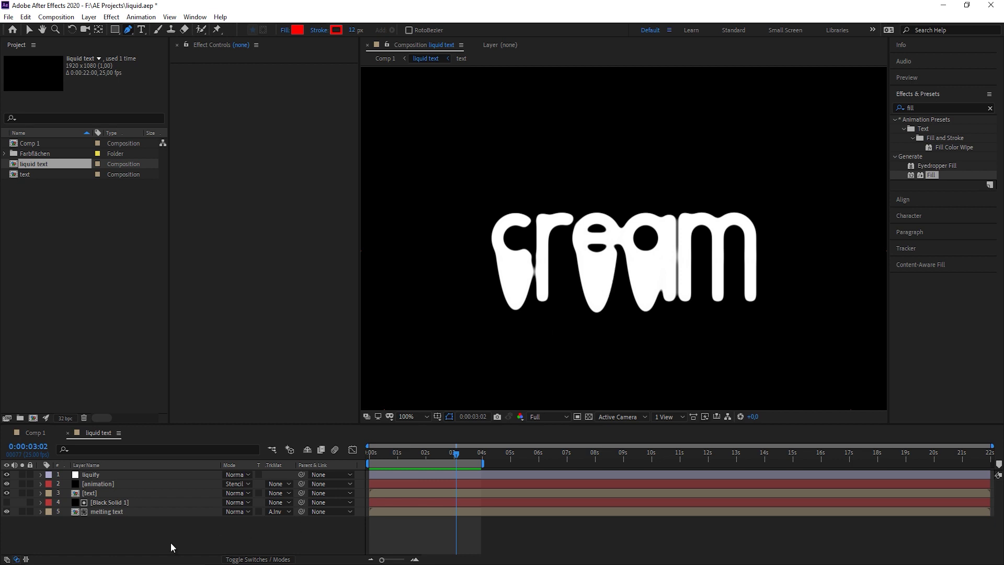
pyautogui.hotkey('ctrl', 'y')
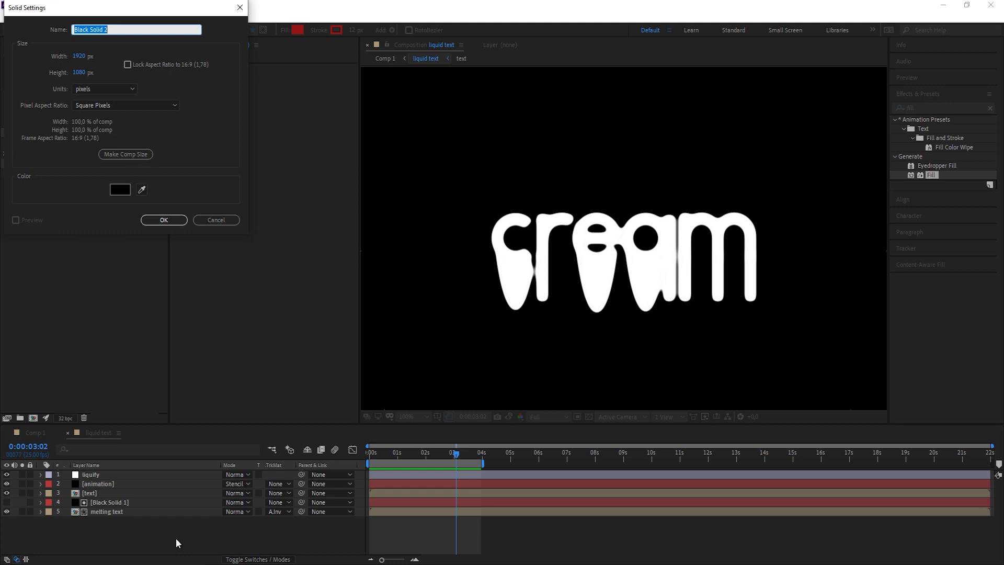
pyautogui.write('extra fx')
pyautogui.click(163, 220)
pyautogui.moveTo(933, 177); pyautogui.dragTo(112, 476)
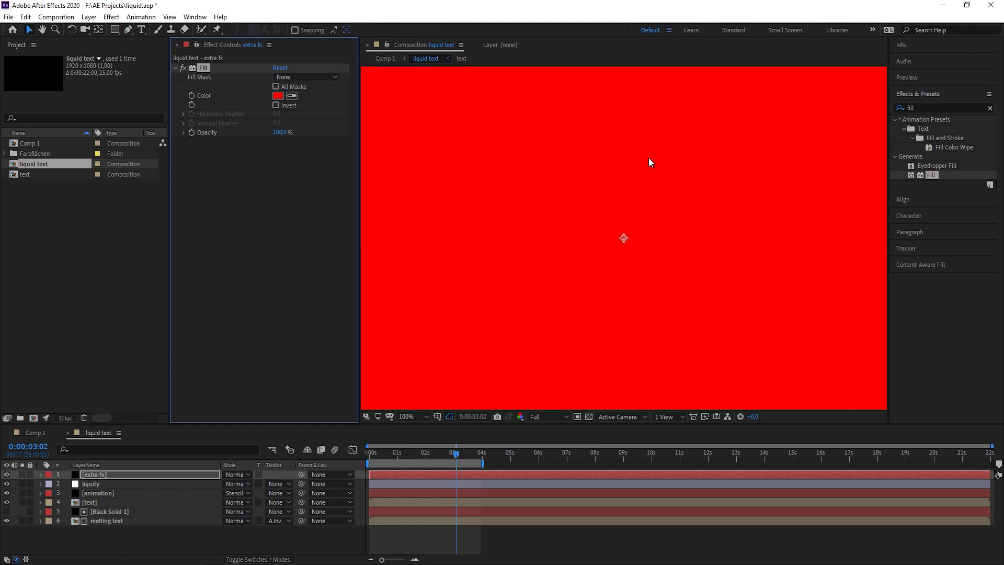
pyautogui.click(7, 475)
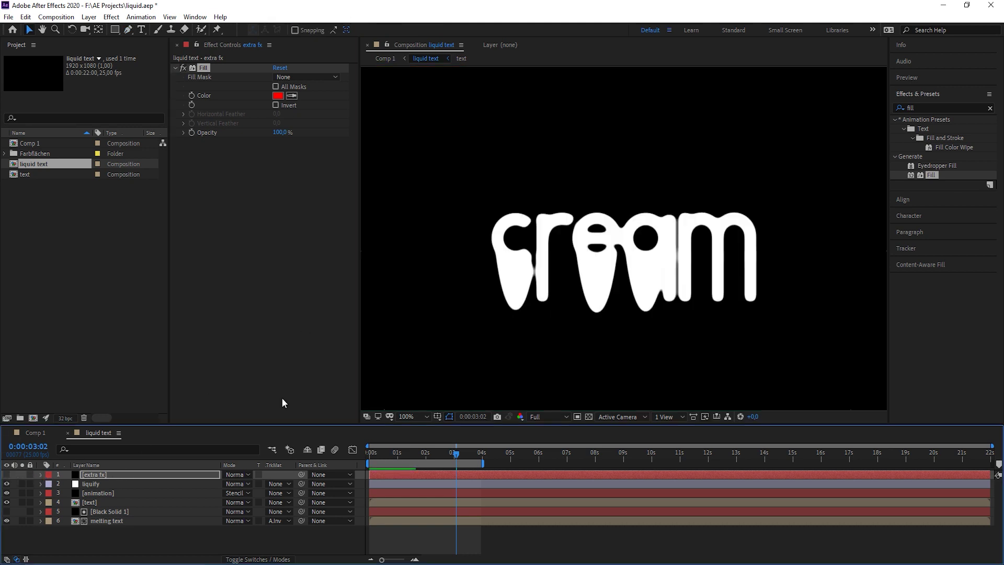
# Draw small closed masks on the e's drip and the c's left drip
pyautogui.press('g')
pyautogui.moveTo(589, 273); pyautogui.dragTo(588, 276)
pyautogui.click(590, 281)
pyautogui.press('.')
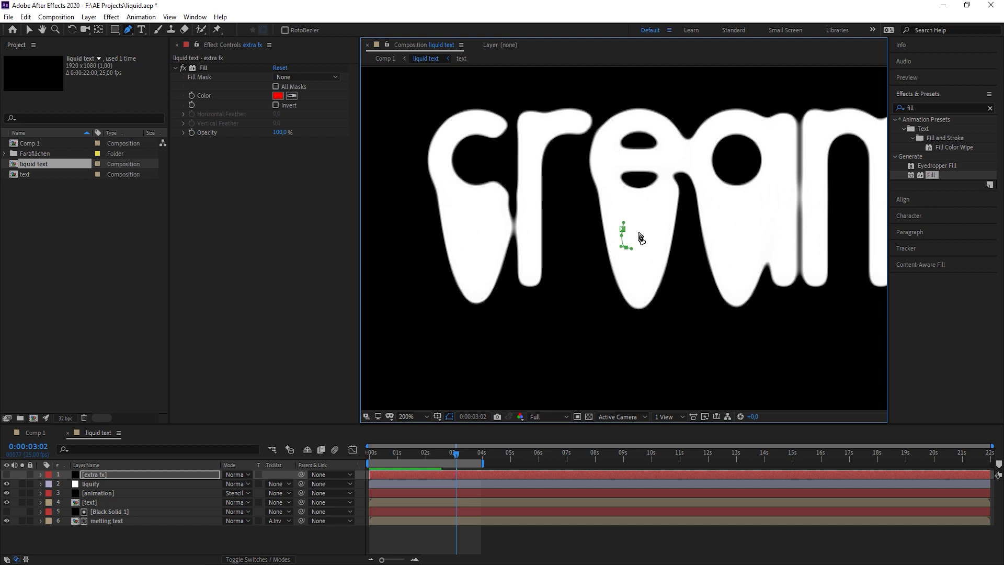
pyautogui.click(638, 234)
pyautogui.click(622, 228)
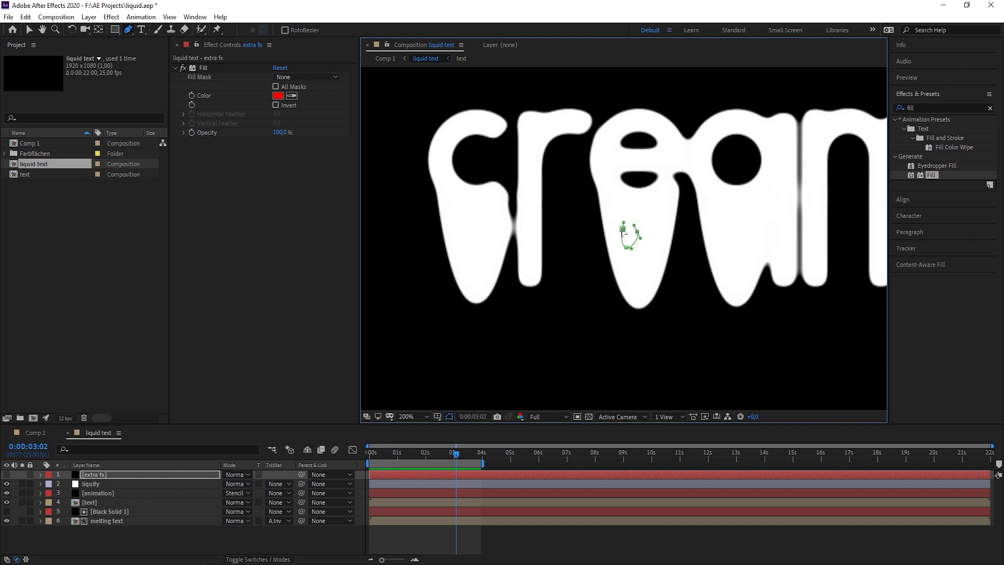
pyautogui.click(432, 268)
pyautogui.click(458, 239)
pyautogui.click(451, 297)
pyautogui.click(432, 267)
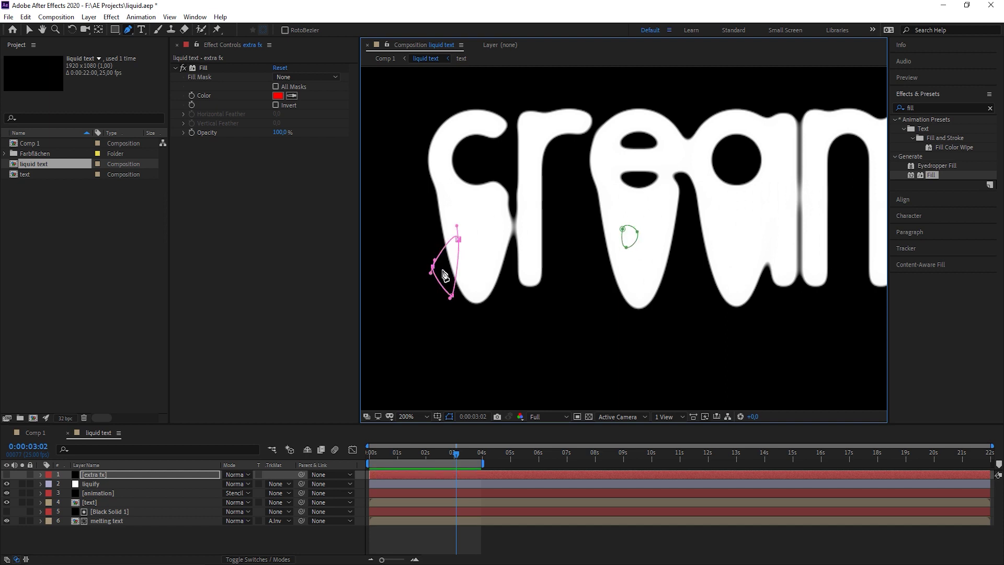
# Draw a triangle mask on the a's drip
pyautogui.click(735, 212)
pyautogui.click(729, 249)
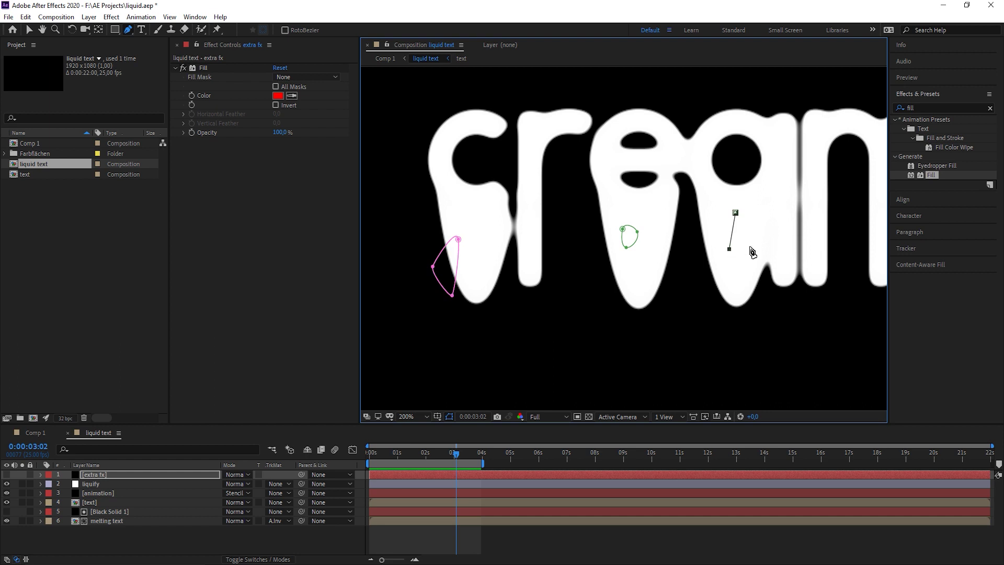
pyautogui.click(749, 246)
pyautogui.click(735, 213)
# Make extra fx visible and move it below the animation layer
pyautogui.click(6, 474)
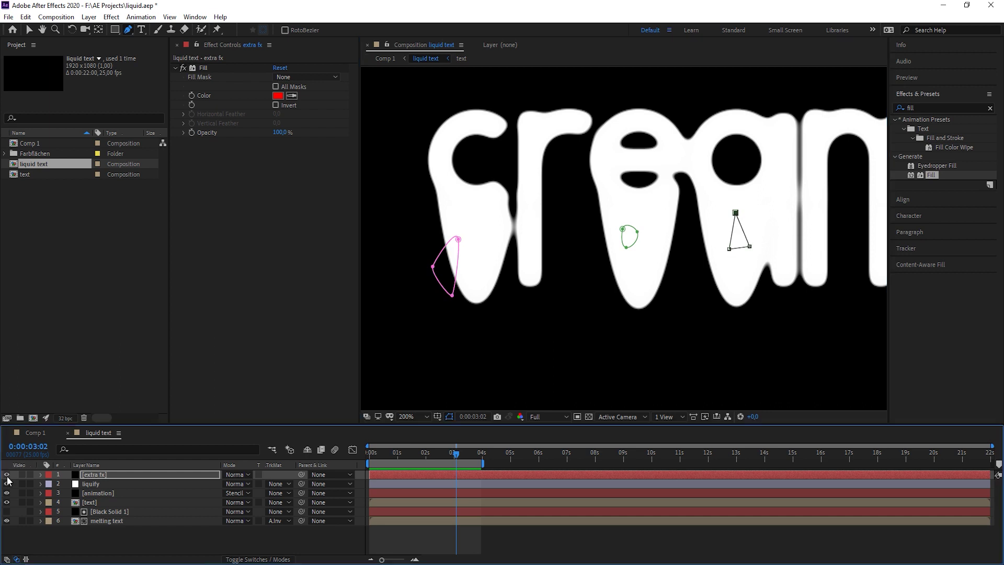
pyautogui.click(118, 476)
pyautogui.moveTo(117, 476); pyautogui.dragTo(118, 494)
pyautogui.click(248, 493)
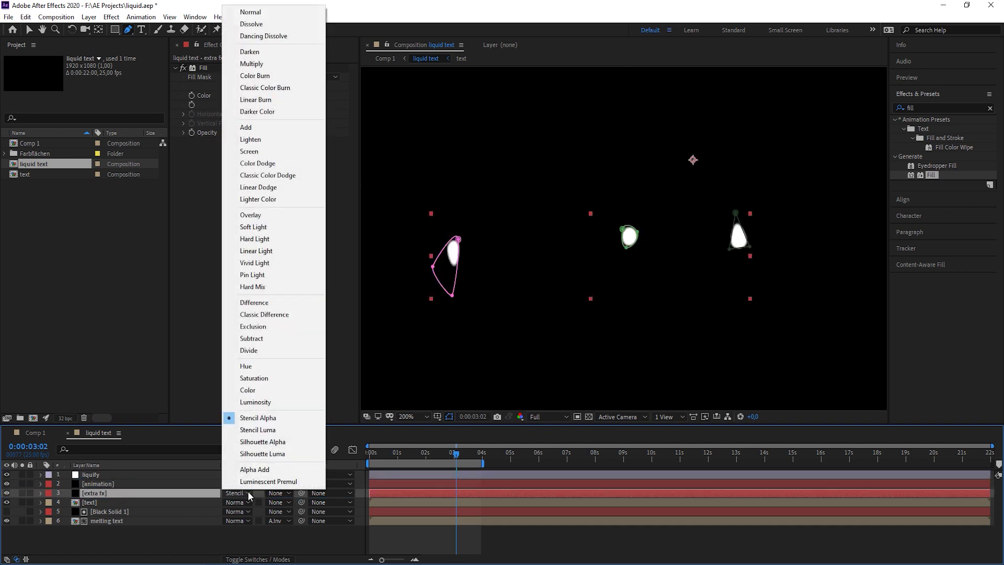
# Set extra fx to Silhouette Alpha and preview the holes in the drips
pyautogui.click(267, 442)
pyautogui.press('space')
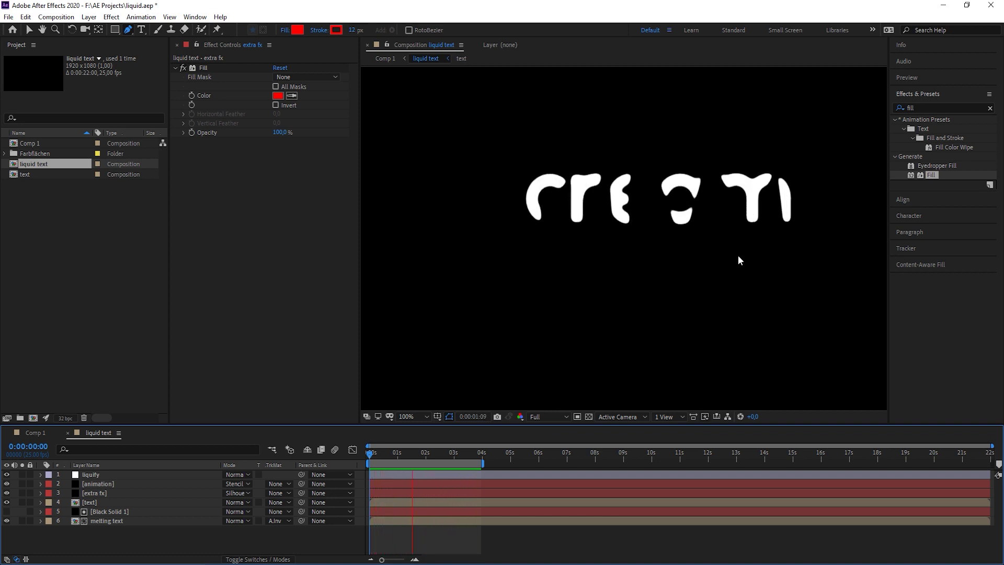
pyautogui.press('space')
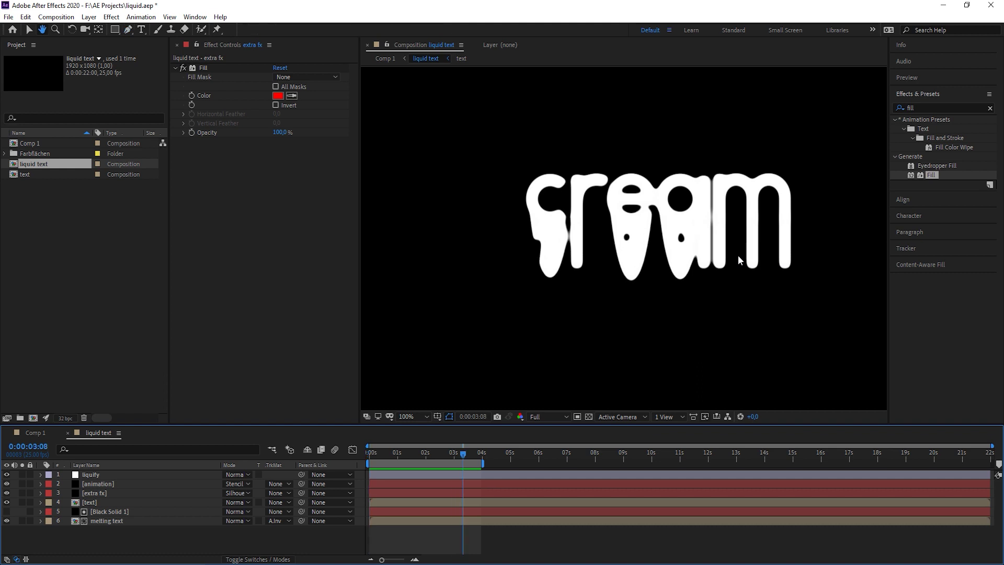
pyautogui.press('g')
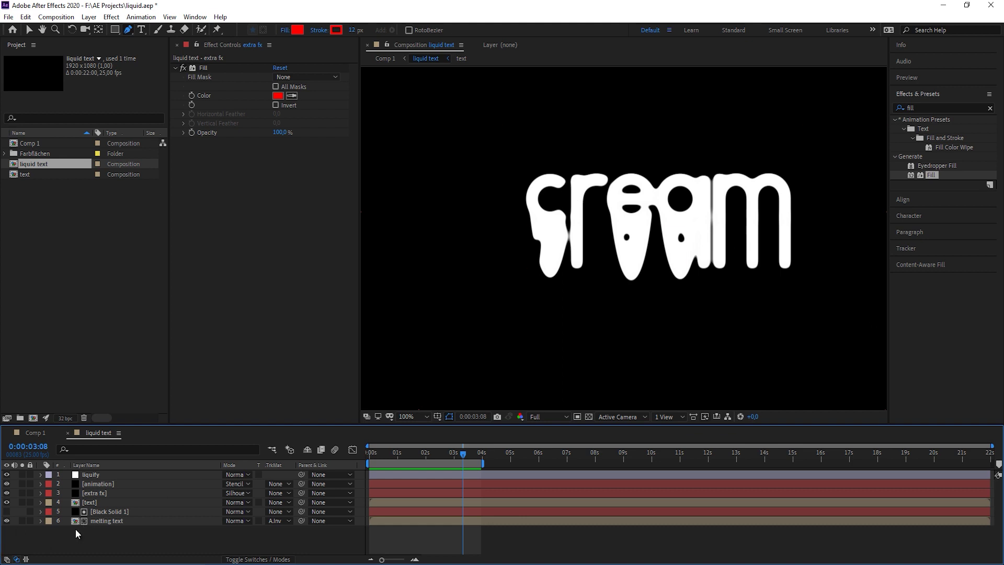
# Extend the pink mask down the m's drip and add a mask on its right drip
pyautogui.click(96, 493)
pyautogui.scroll(1, 814, 289)
pyautogui.hscroll(3, 724, 291)
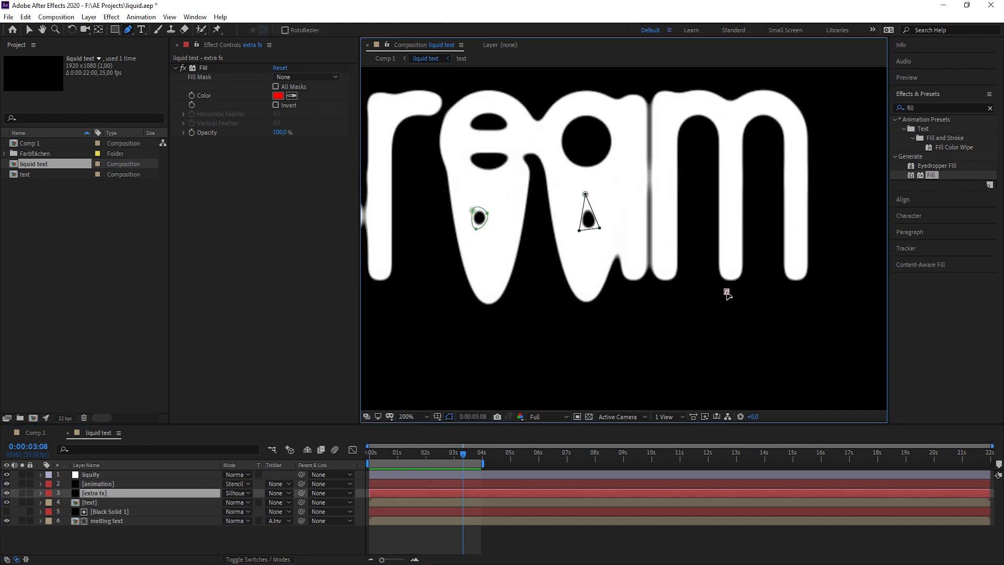
pyautogui.click(730, 163)
pyautogui.click(737, 300)
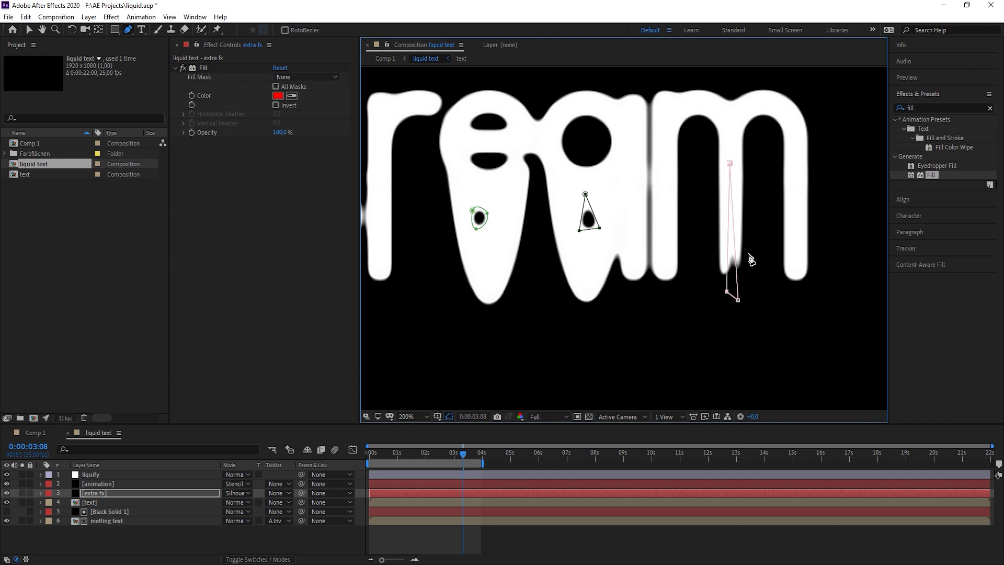
pyautogui.click(797, 192)
pyautogui.click(818, 263)
pyautogui.click(800, 307)
pyautogui.click(797, 192)
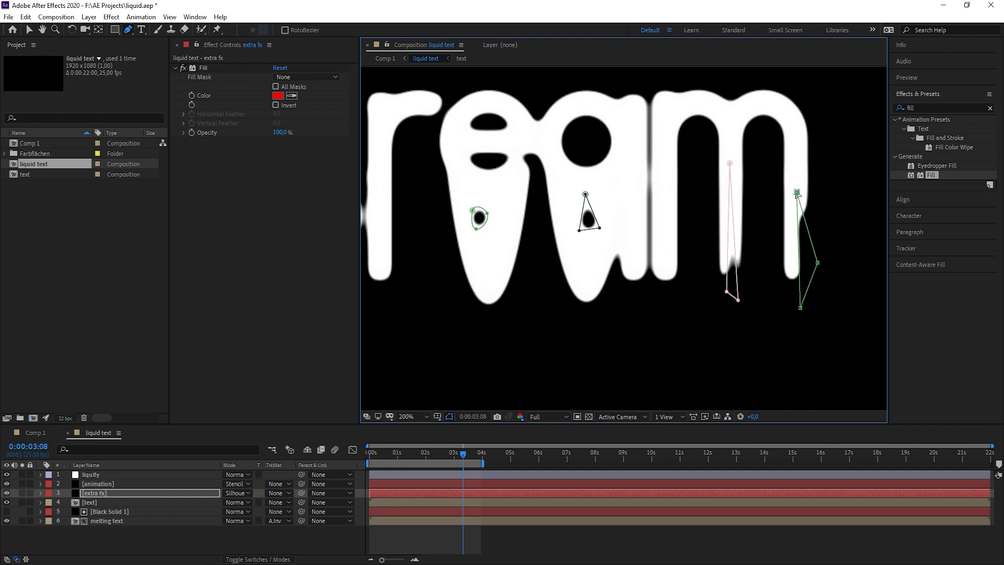
# Pan over to the c and draw a teardrop mask on its drip, then replay
pyautogui.press('h')
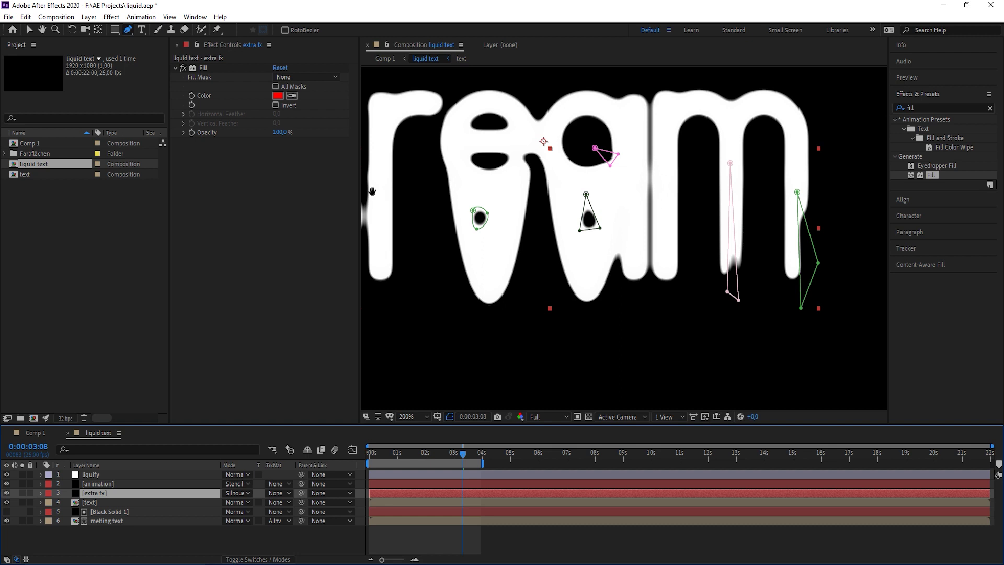
pyautogui.moveTo(374, 187); pyautogui.dragTo(653, 229)
pyautogui.press('g')
pyautogui.moveTo(600, 195); pyautogui.dragTo(584, 229)
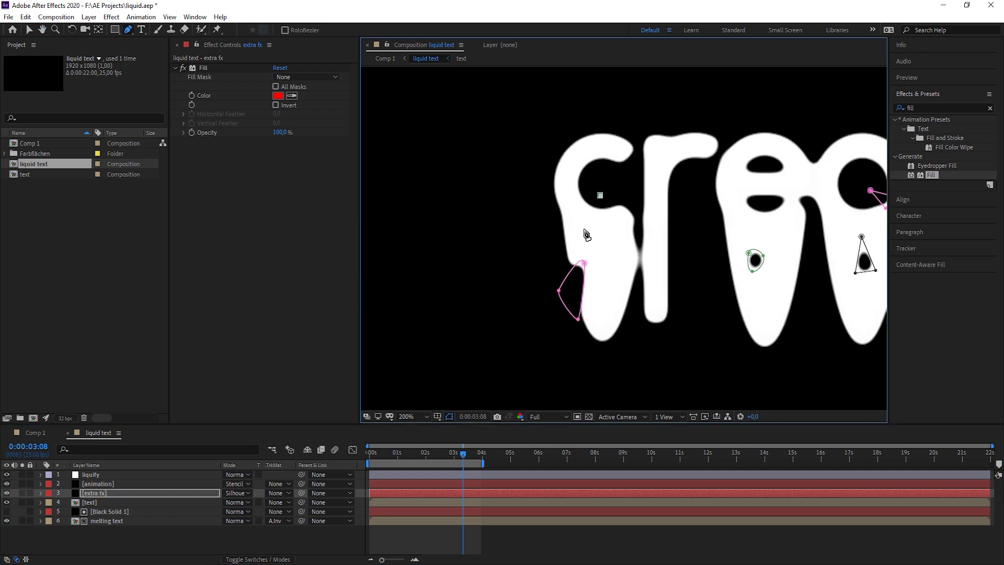
pyautogui.click(597, 243)
pyautogui.click(599, 195)
pyautogui.press('space')
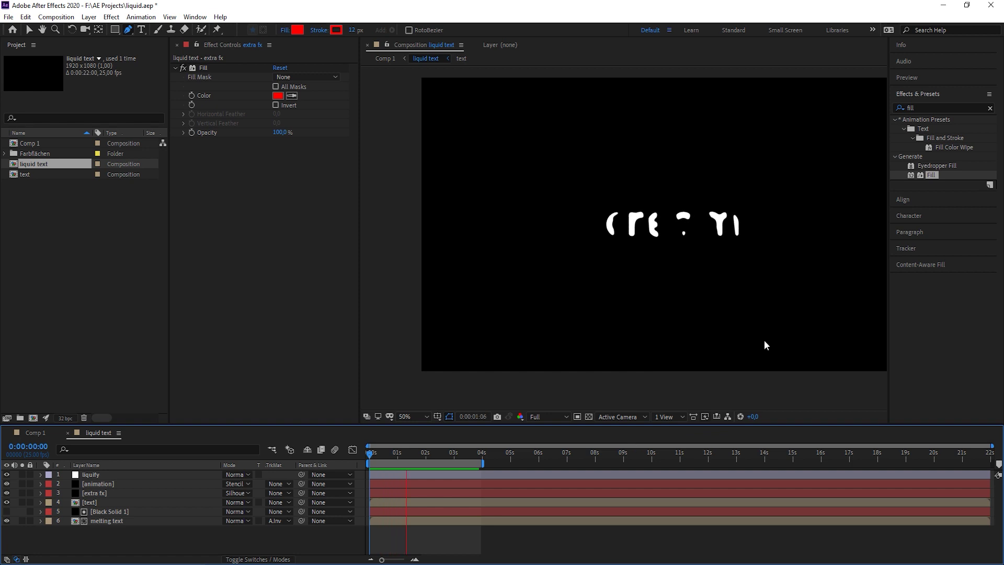
# In Comp 1, apply a Fill effect to the liquid text layer and set it to green
pyautogui.click(33, 432)
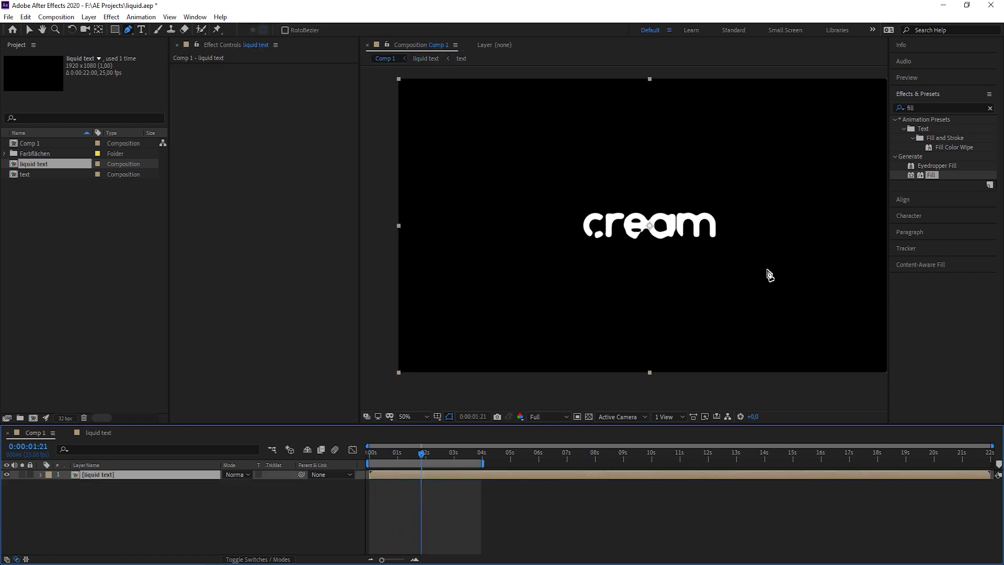
pyautogui.click(927, 107)
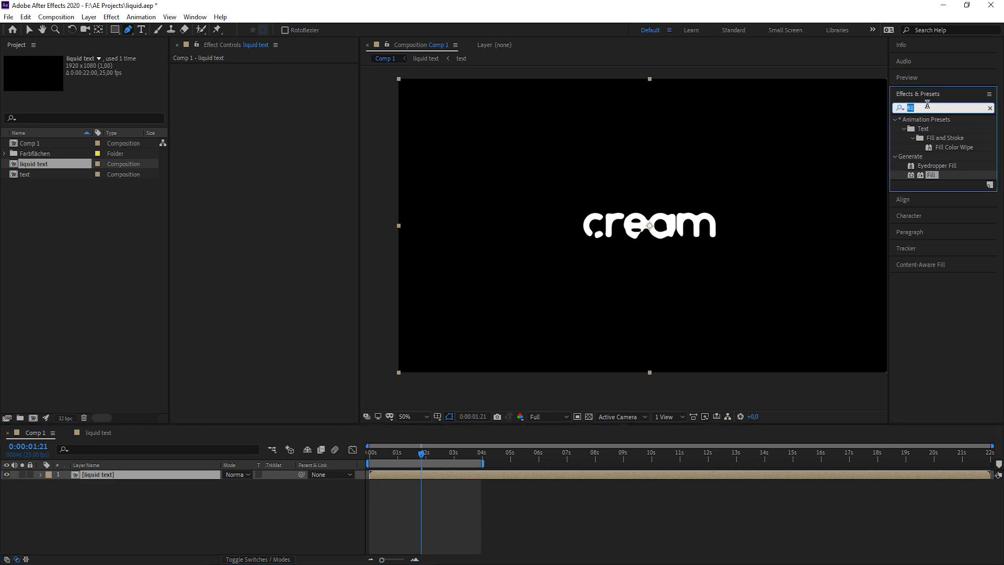
pyautogui.moveTo(936, 175); pyautogui.dragTo(691, 225)
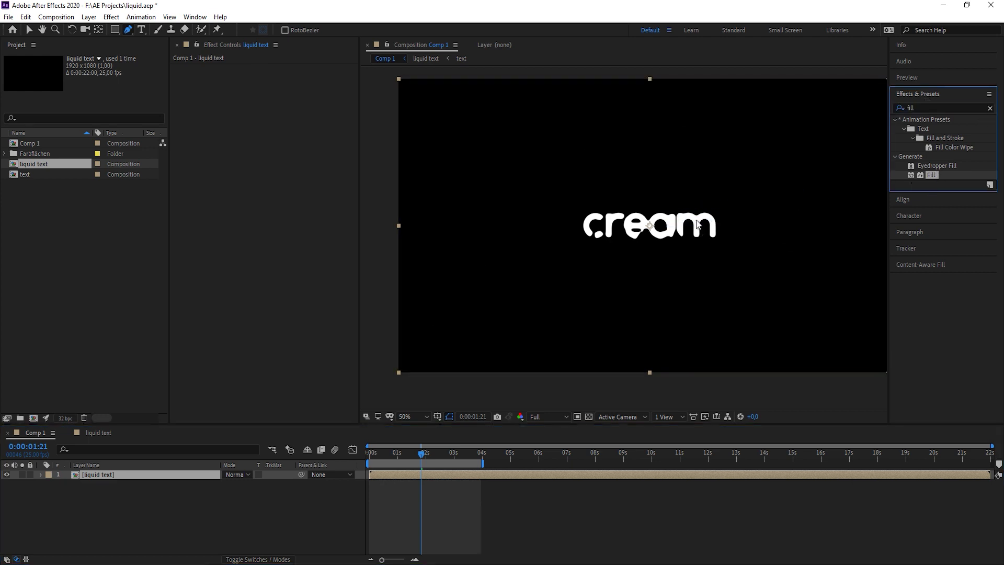
pyautogui.click(278, 95)
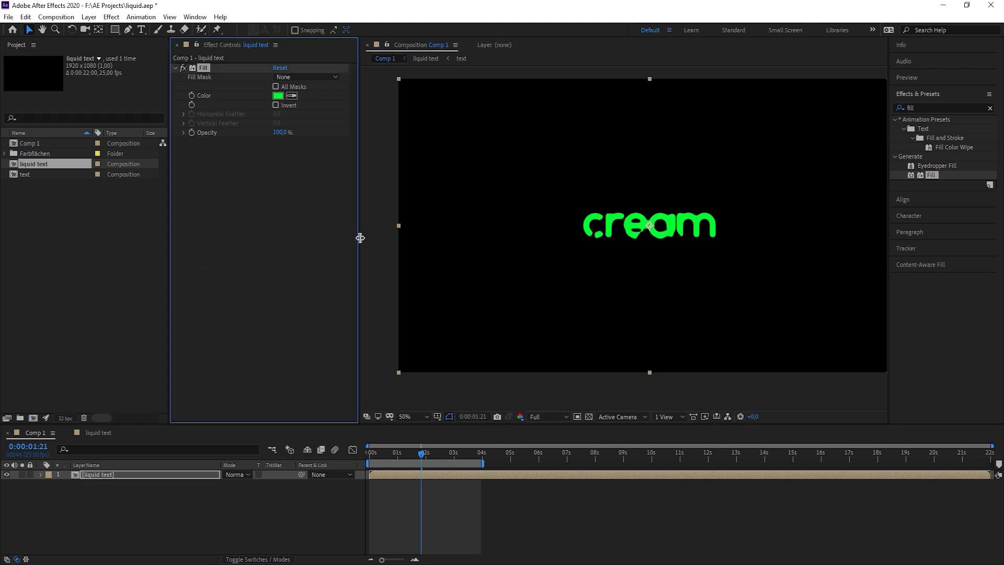
pyautogui.moveTo(360, 238); pyautogui.dragTo(302, 239)
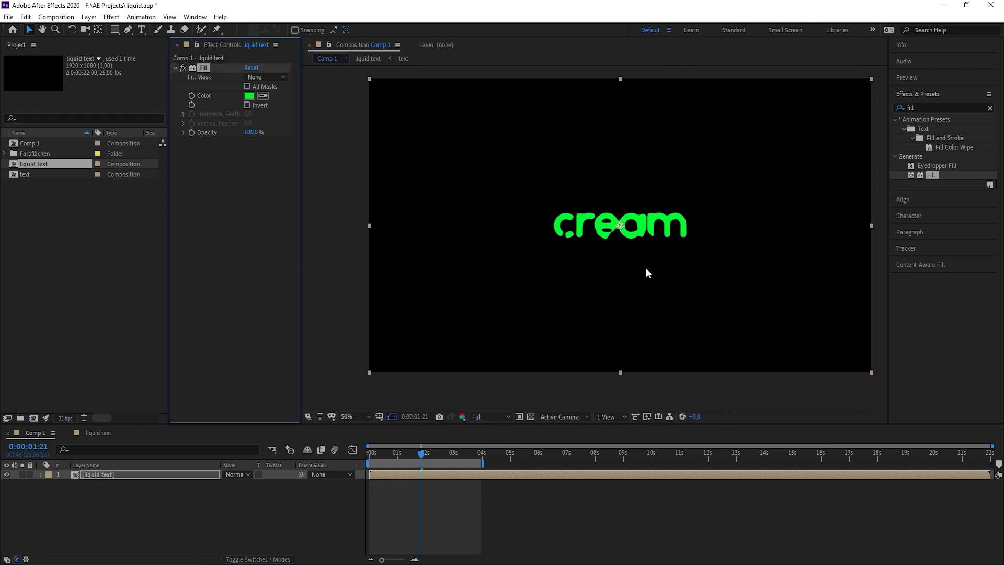
pyautogui.click(944, 107)
# Apply CC Glass to the liquid text layer and toggle it off and on to compare
pyautogui.write('glass')
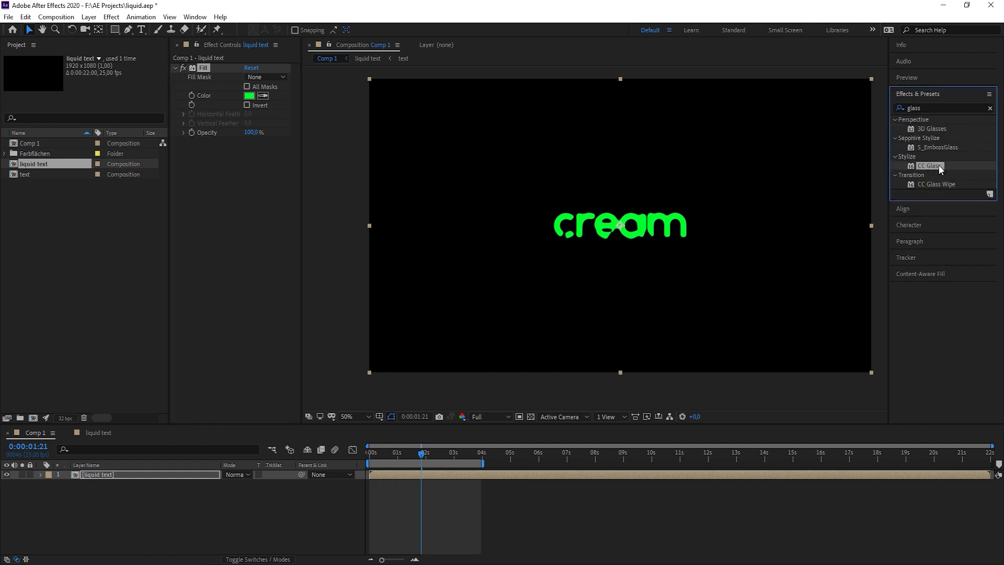
pyautogui.moveTo(939, 164); pyautogui.dragTo(225, 171)
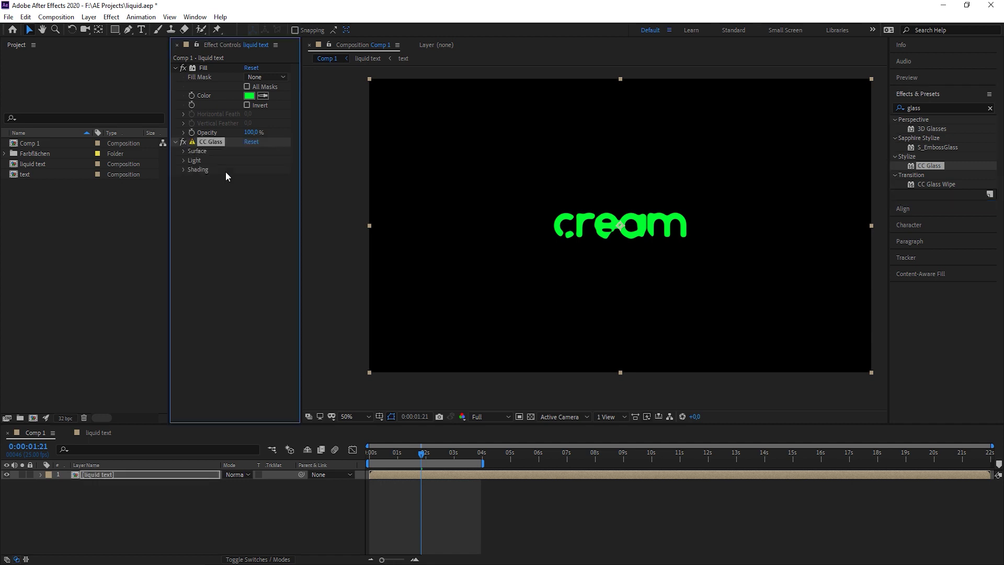
pyautogui.scroll(2, 767, 309)
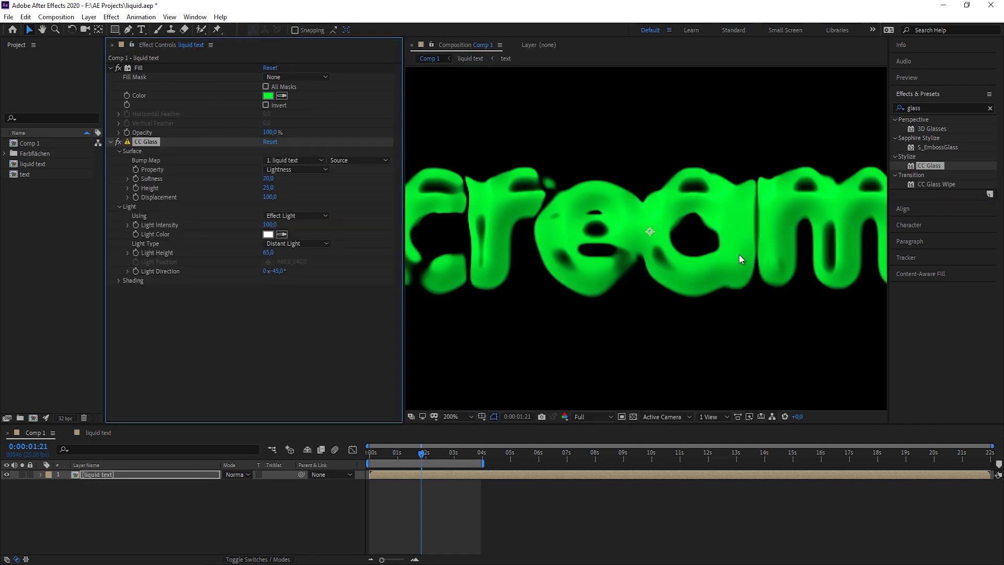
pyautogui.press(',')
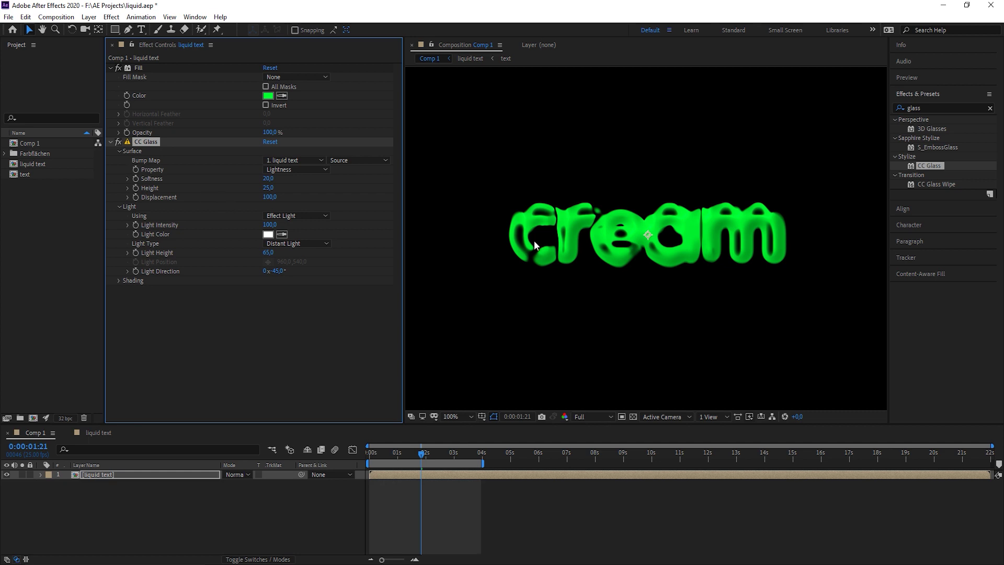
pyautogui.click(118, 141)
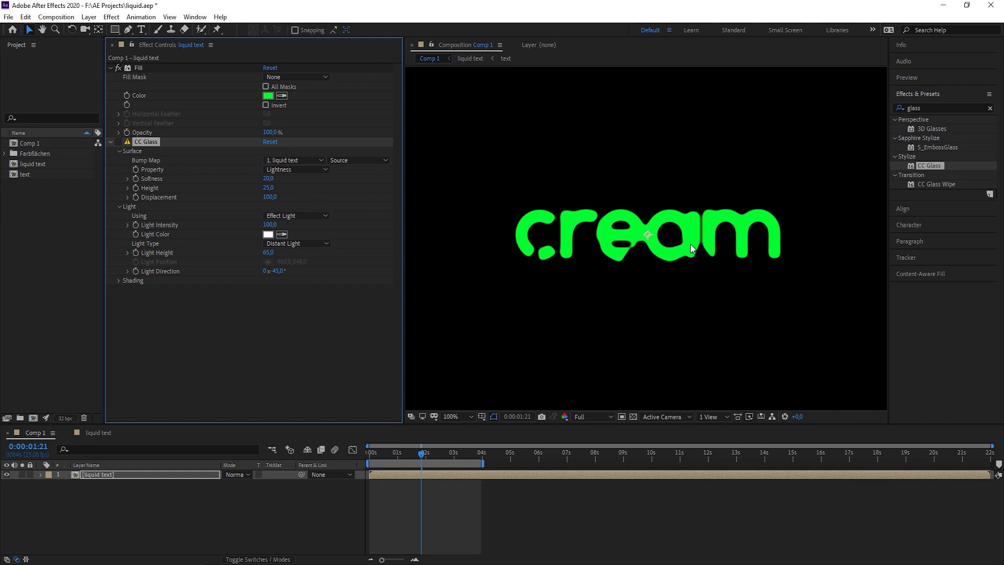
pyautogui.click(118, 142)
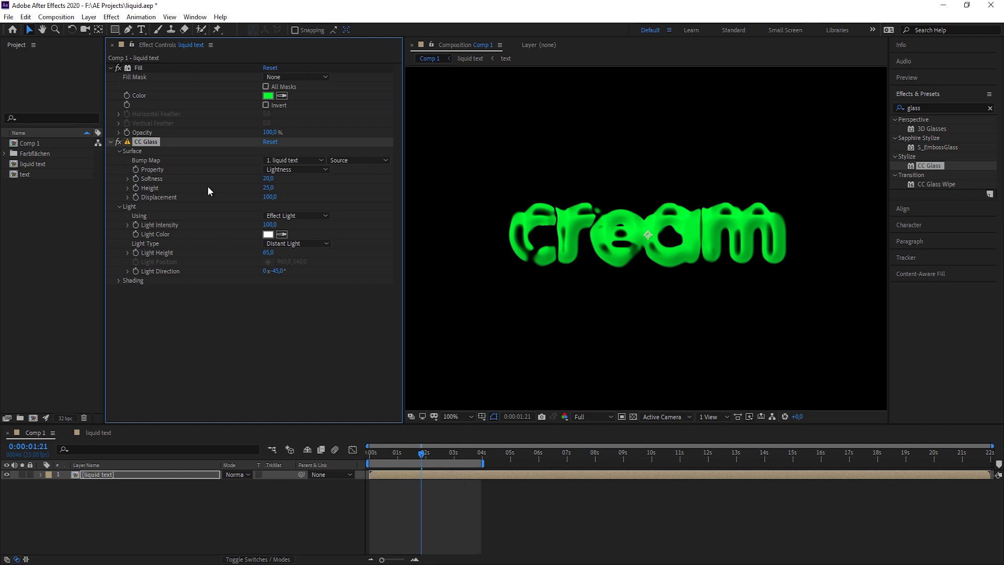
# Base the CC Glass bumps on Alpha and lower the bump Height
pyautogui.click(295, 169)
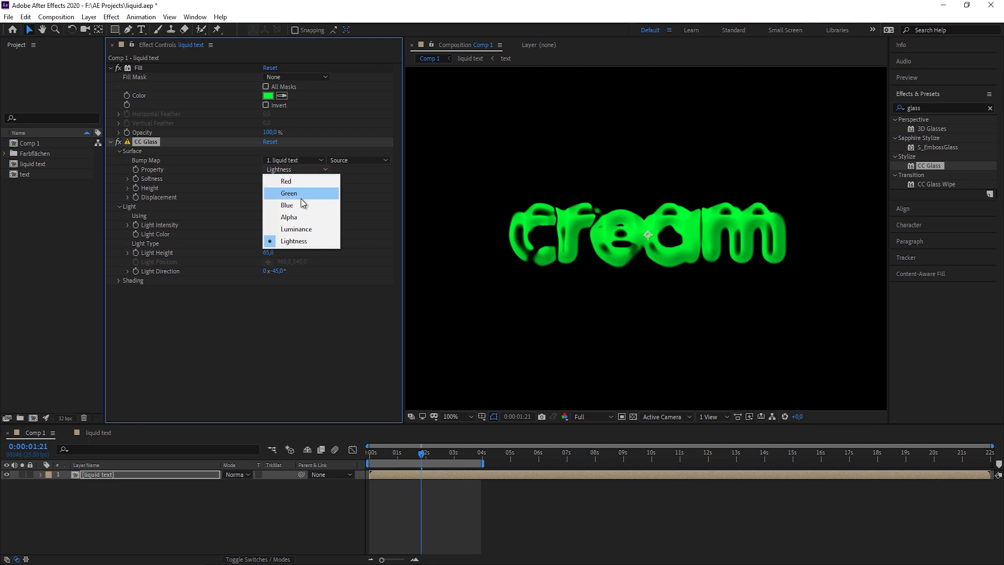
pyautogui.click(298, 219)
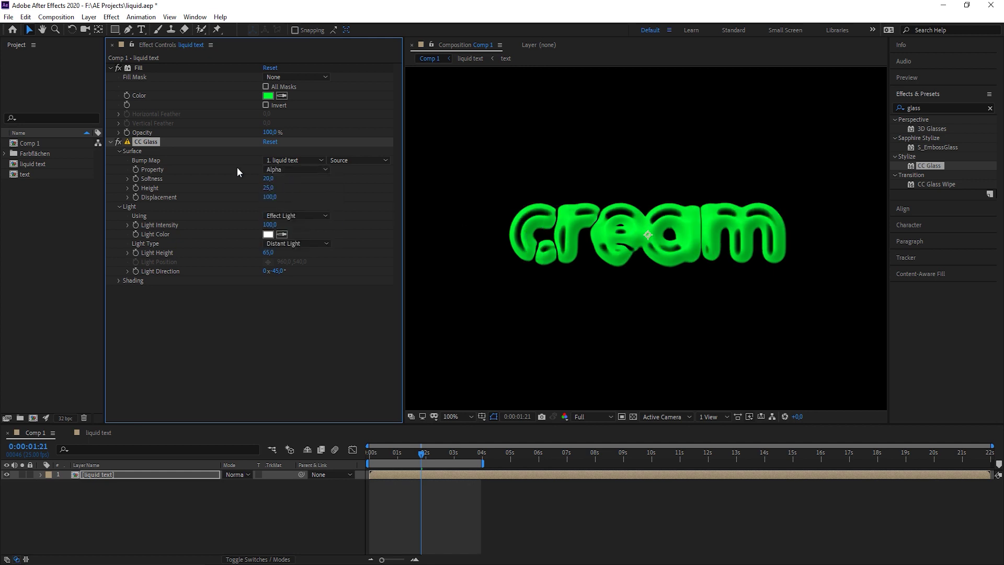
pyautogui.moveTo(269, 188)
pyautogui.mouseDown()
pyautogui.moveTo(279, 202)
pyautogui.moveTo(261, 179)
pyautogui.mouseUp()
pyautogui.scroll(2, 677, 236)
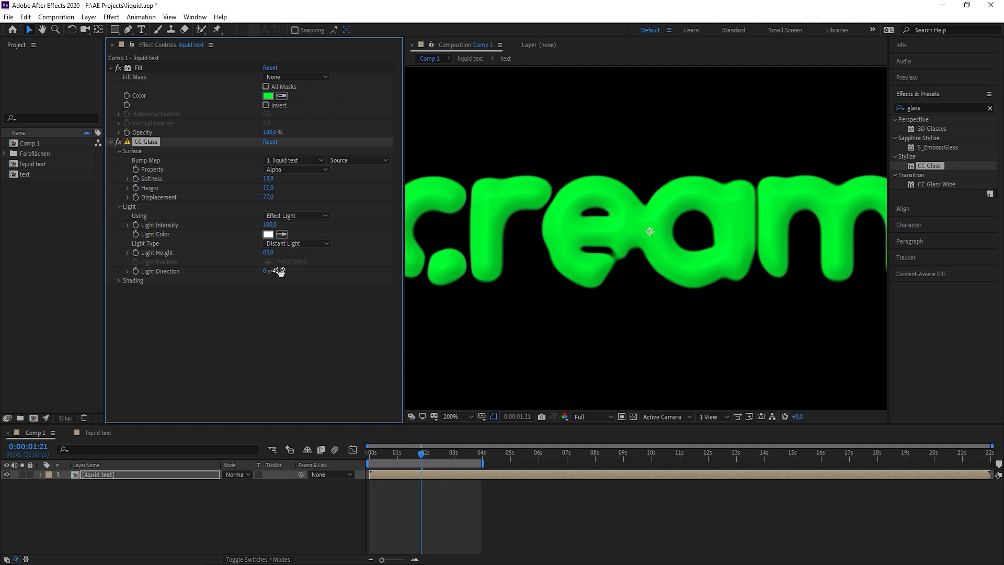
# Rotate the glass light direction to -22°, settle Height at 5 and set Specular to 65
pyautogui.moveTo(271, 269); pyautogui.dragTo(226, 266)
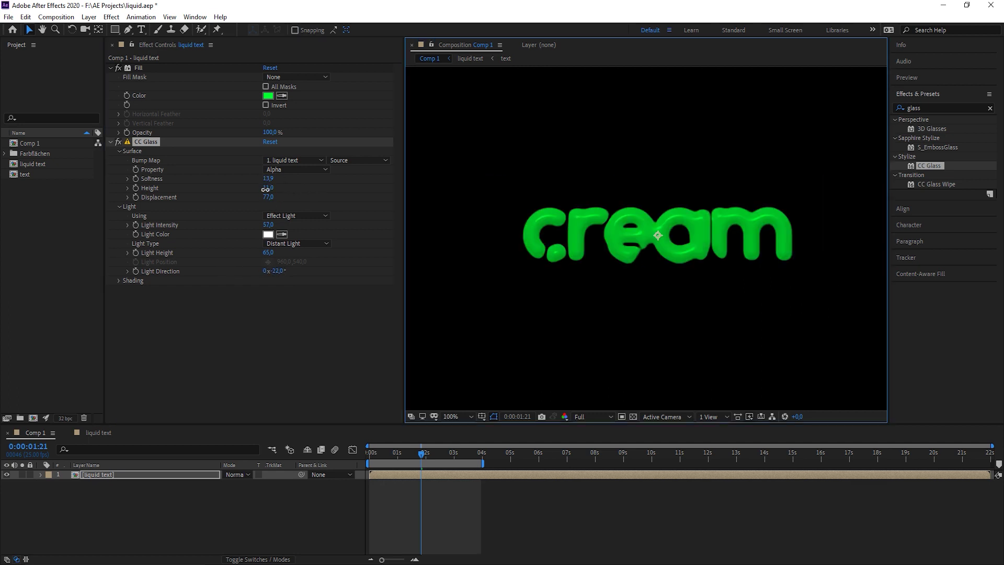
pyautogui.moveTo(265, 189); pyautogui.dragTo(264, 189)
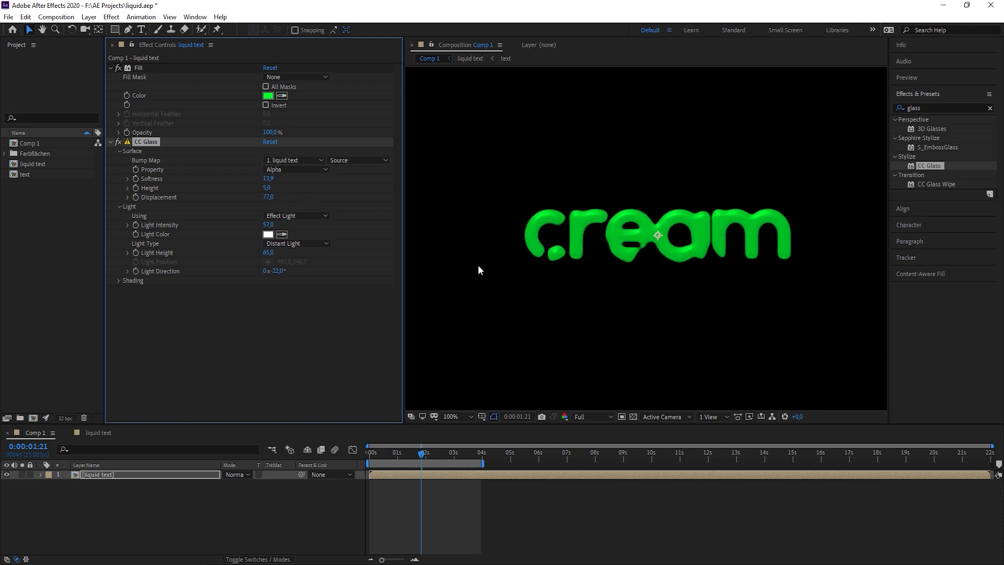
pyautogui.click(120, 281)
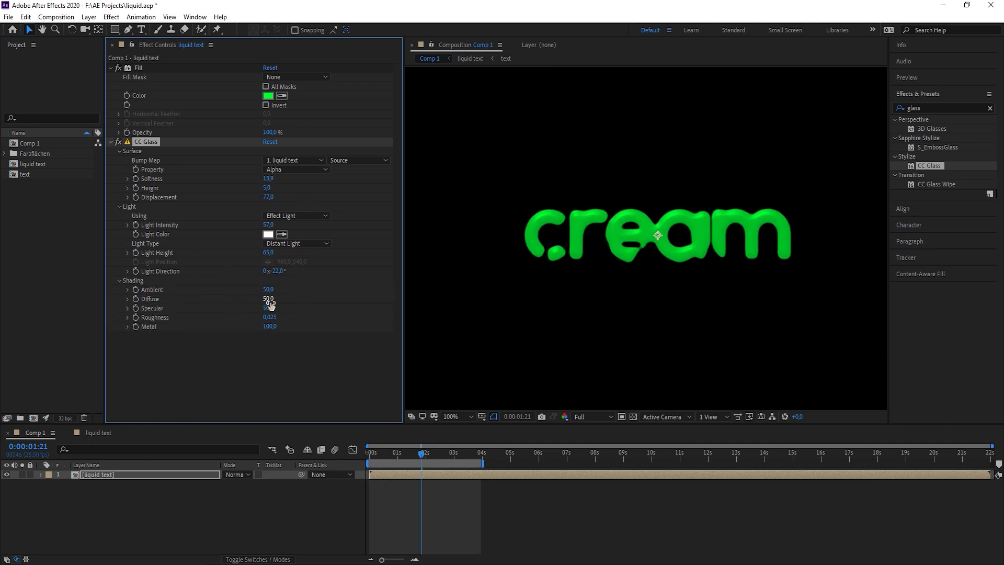
pyautogui.moveTo(270, 309)
pyautogui.mouseDown()
pyautogui.moveTo(338, 311)
pyautogui.moveTo(254, 313)
pyautogui.mouseUp()
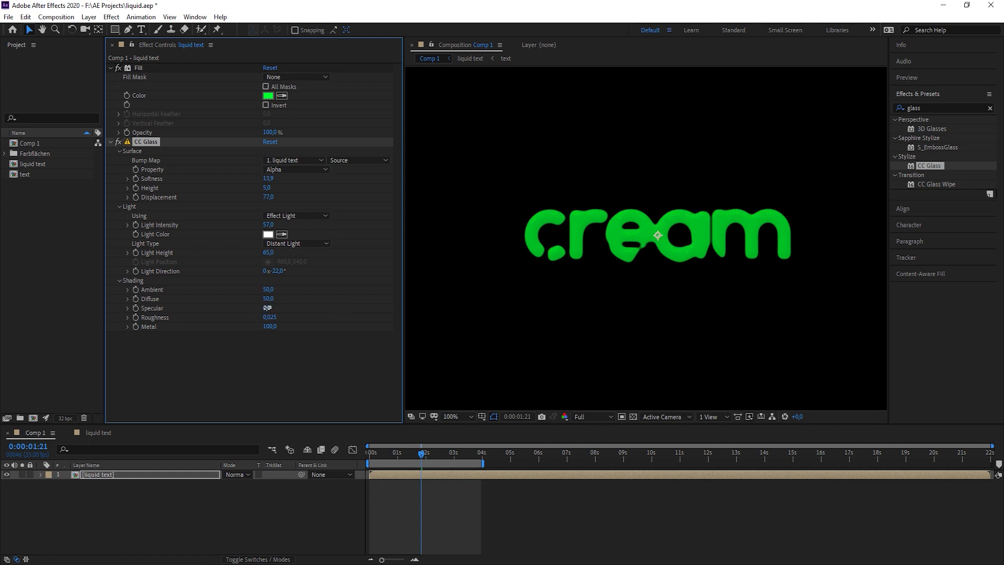
pyautogui.moveTo(268, 308); pyautogui.dragTo(364, 310)
pyautogui.press(',')
pyautogui.press(',')
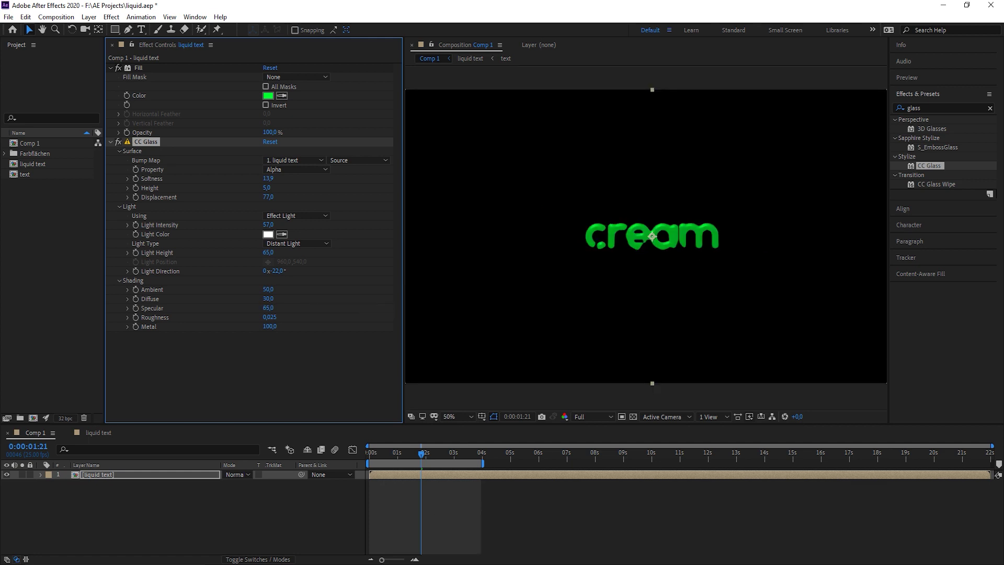
# Create a red solid and place it below the liquid text layer
pyautogui.click(265, 503)
pyautogui.hotkey('ctrl', 'y')
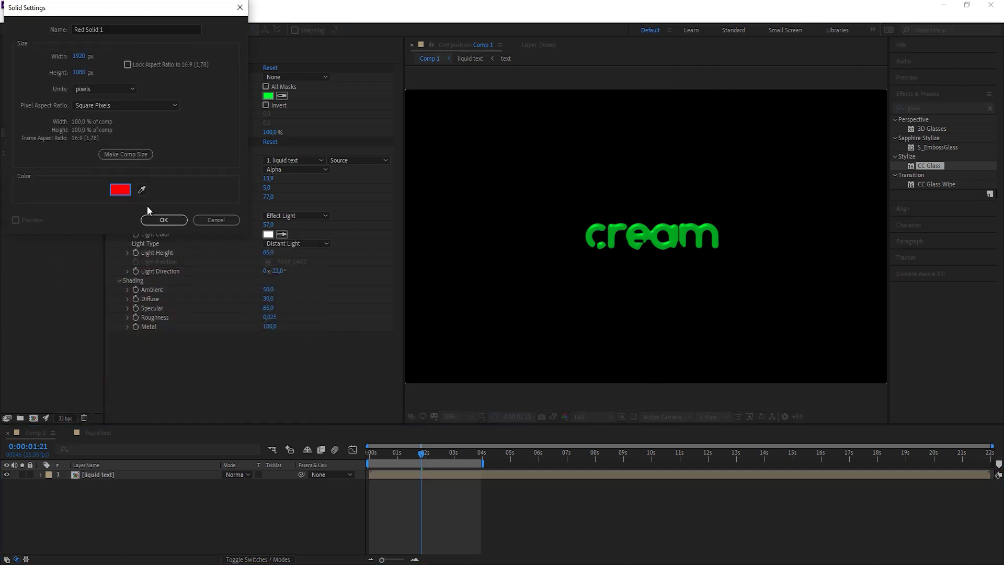
pyautogui.click(164, 220)
pyautogui.moveTo(115, 474); pyautogui.dragTo(120, 503)
# Apply CC Vignette to the red solid
pyautogui.click(933, 107)
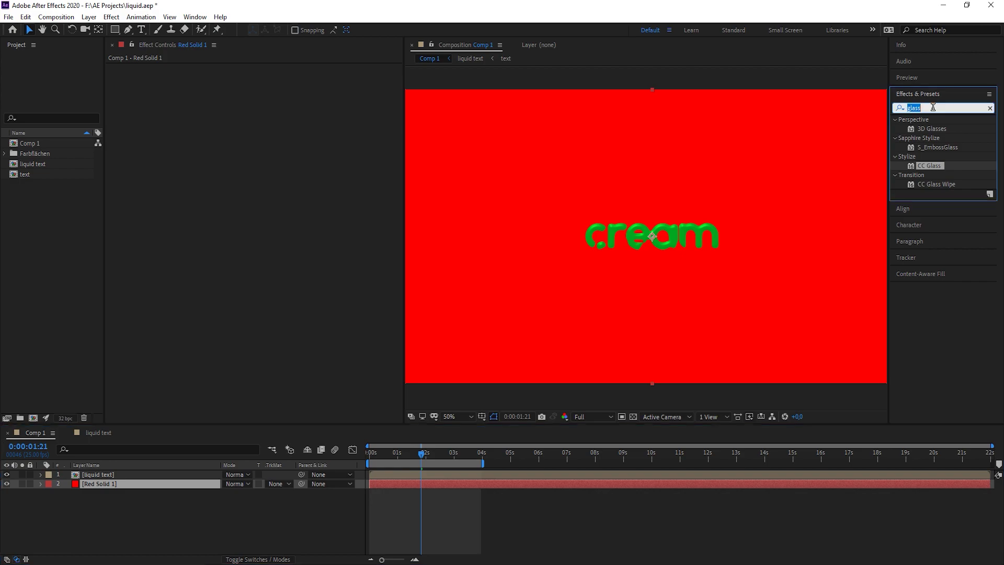
pyautogui.write('vigne')
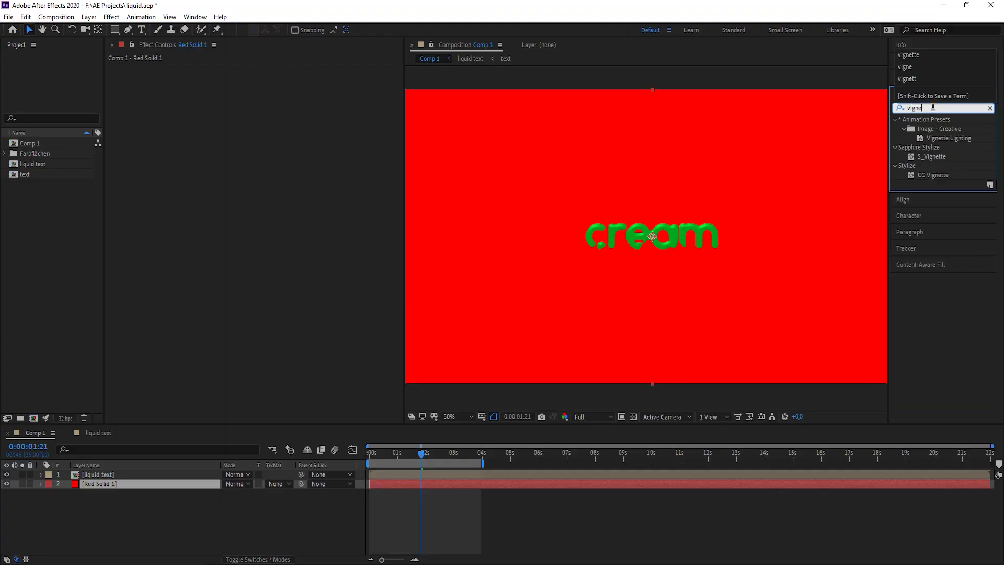
pyautogui.moveTo(934, 174); pyautogui.dragTo(713, 245)
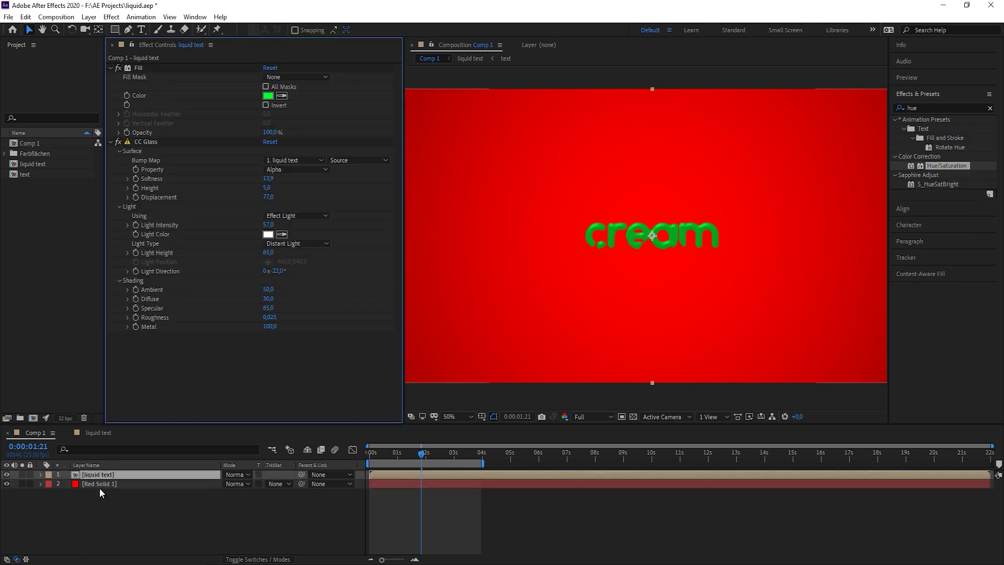
# Change the solid's colour to deep red (A50000) in Solid Settings
pyautogui.click(99, 484)
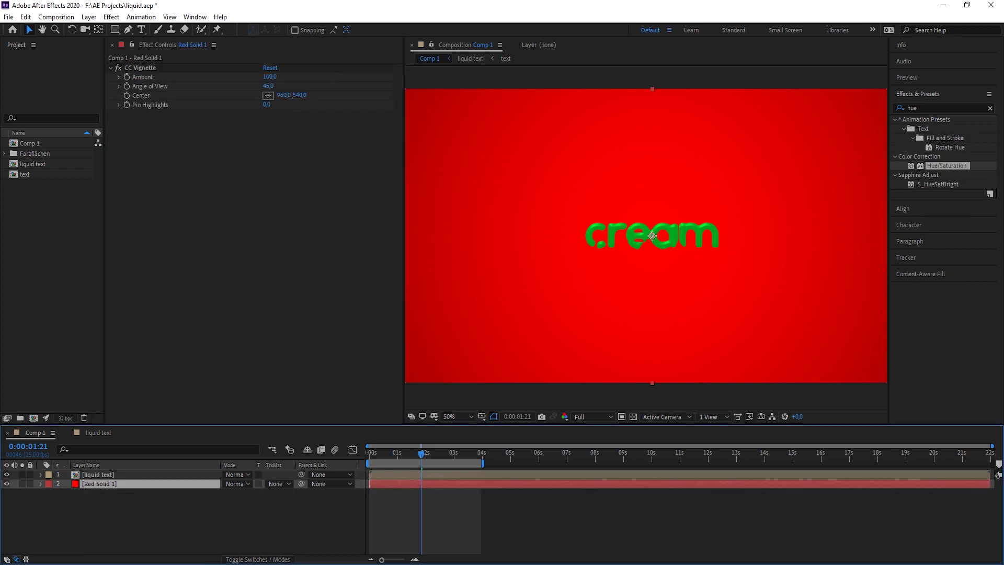
pyautogui.click(89, 17)
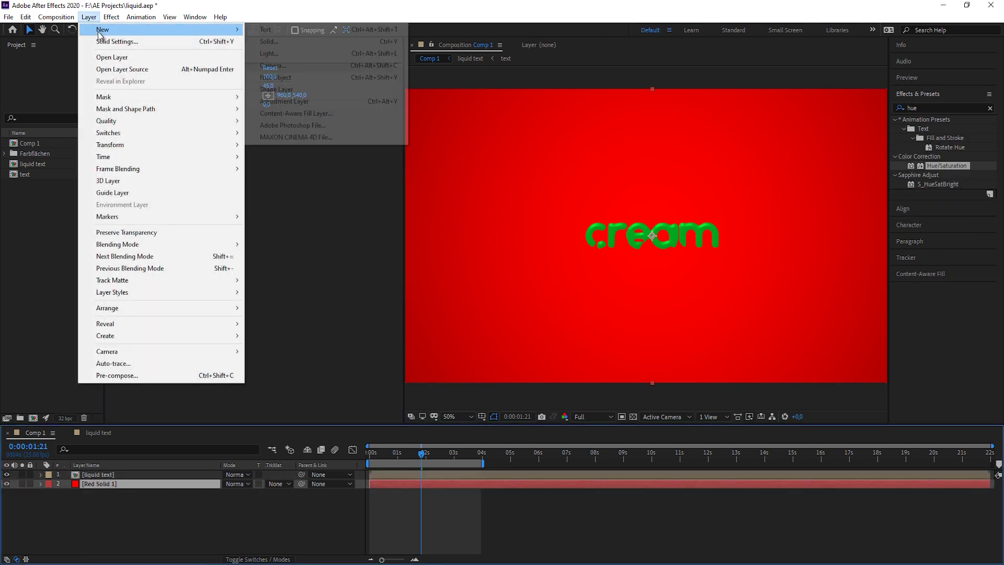
pyautogui.click(103, 40)
pyautogui.click(120, 189)
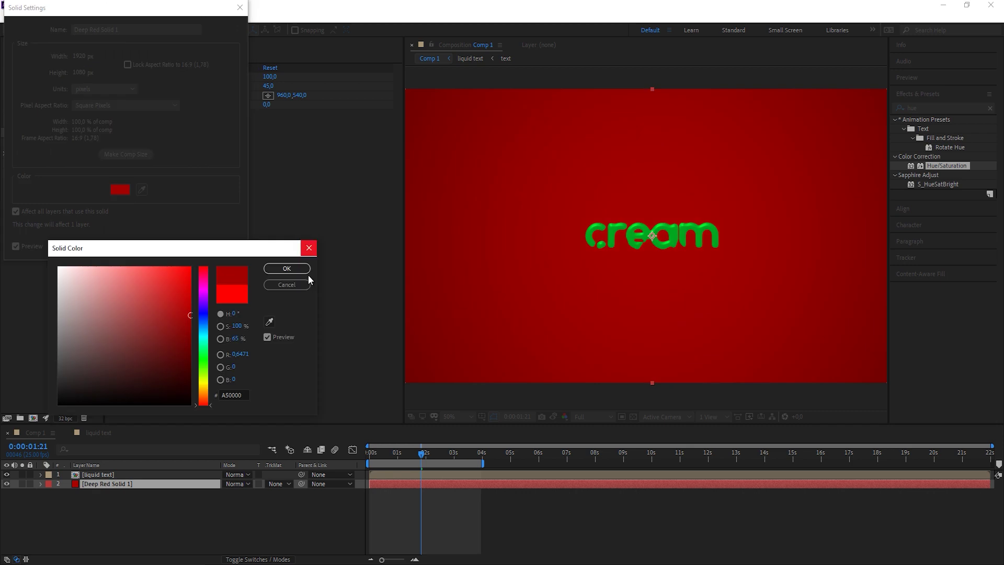
pyautogui.click(288, 271)
pyautogui.click(162, 245)
# Return the playhead to the start, switch to the Selection tool and view at 100%
pyautogui.moveTo(377, 454); pyautogui.dragTo(363, 456)
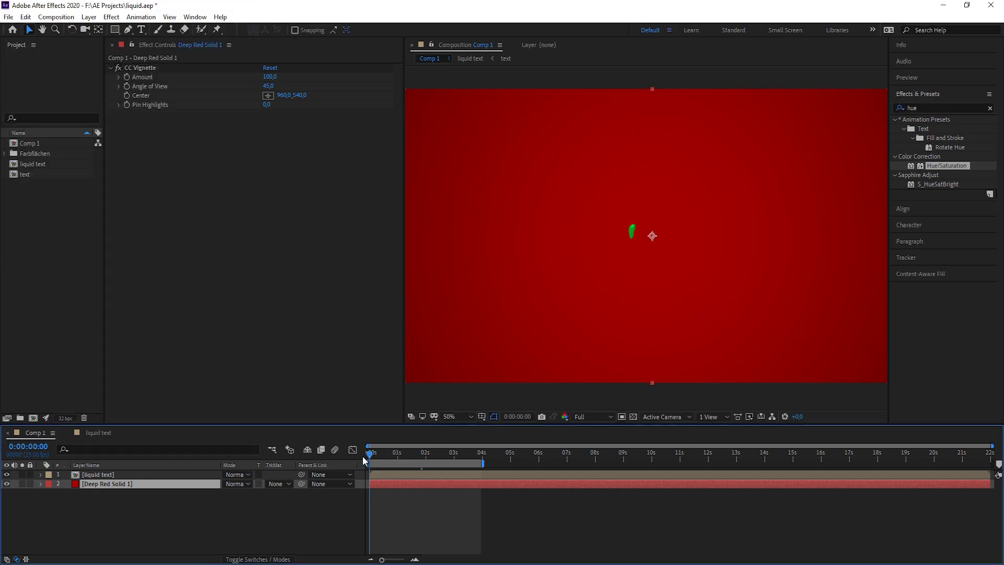
pyautogui.press('v')
pyautogui.press('/')
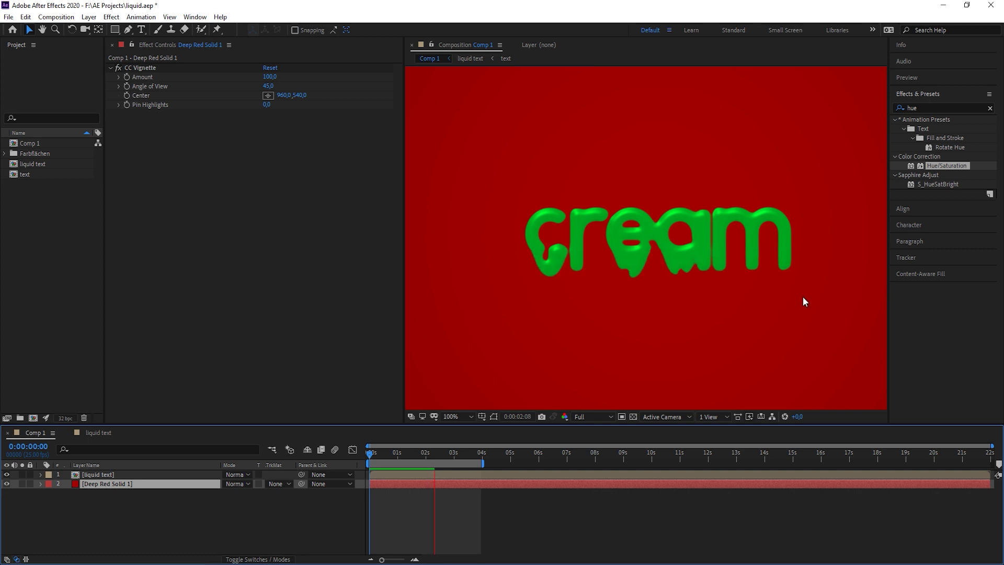
# Duplicate the CC Glass effect on the liquid text layer
pyautogui.press(',')
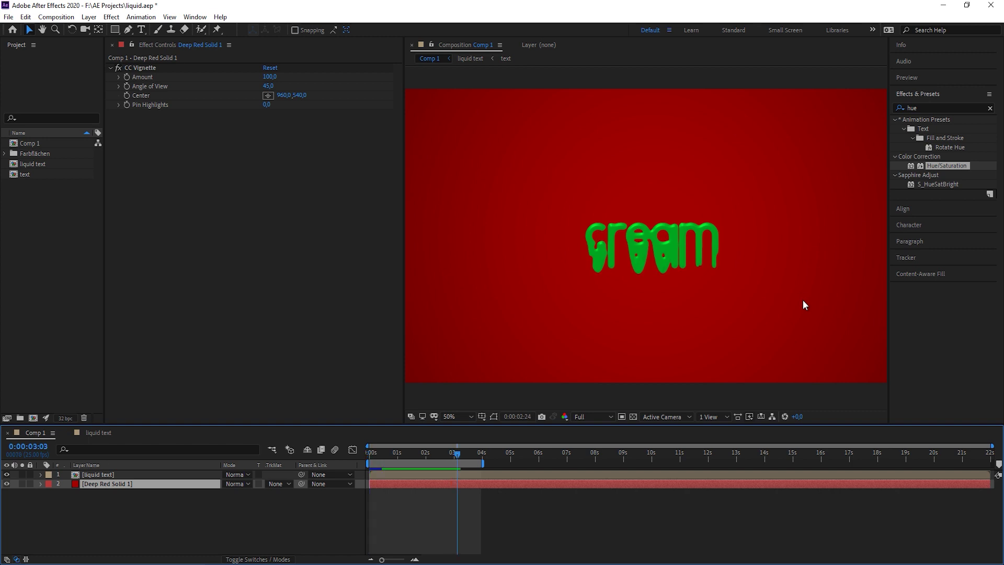
pyautogui.press('space')
pyautogui.press('/')
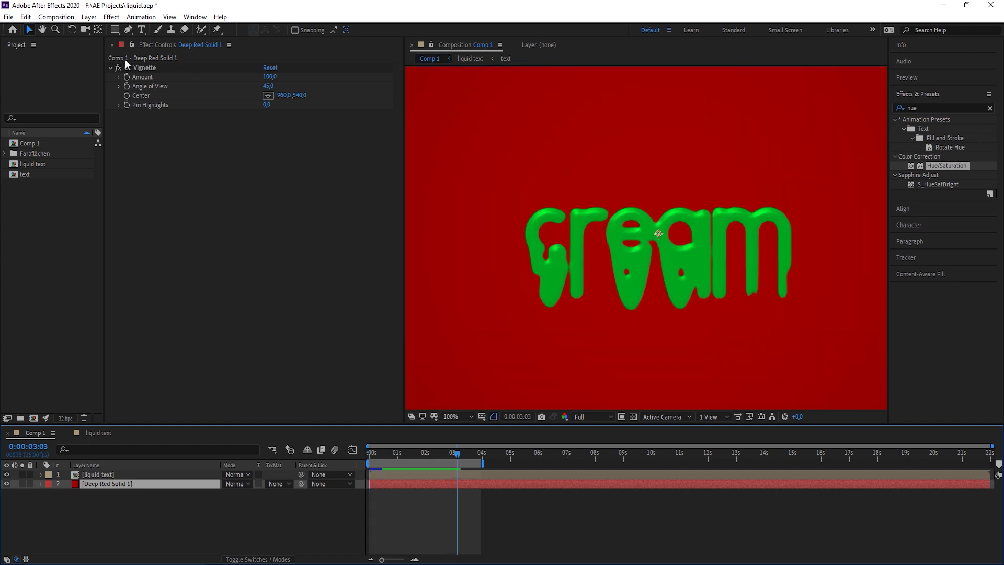
pyautogui.click(100, 474)
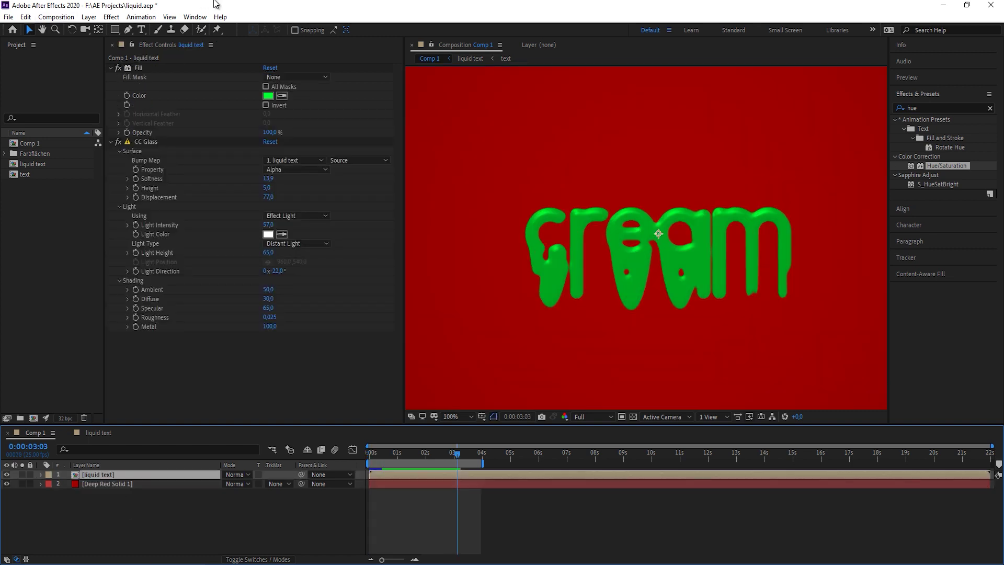
pyautogui.click(145, 143)
pyautogui.hotkey('ctrl', 'd')
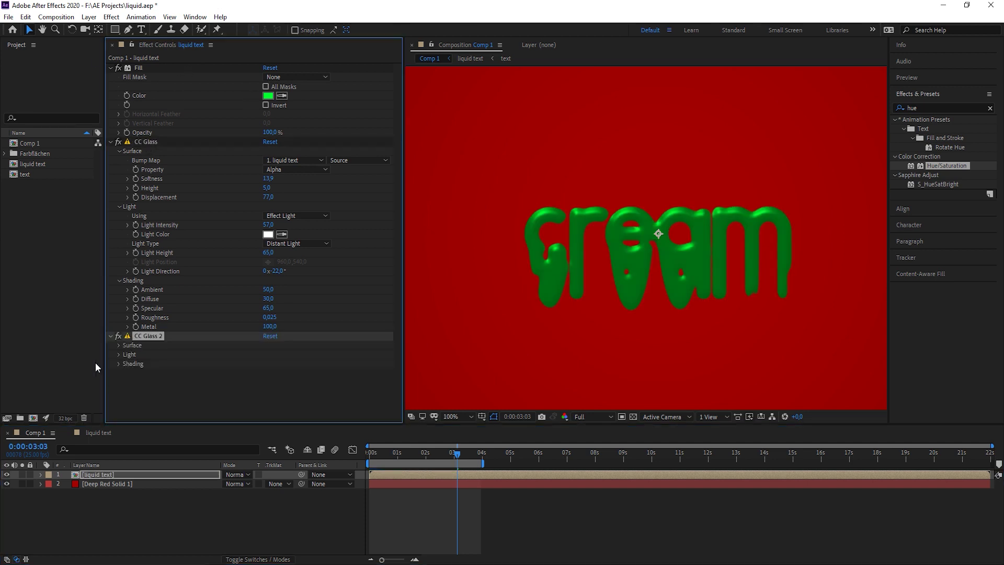
# Set CC Glass 2 to Diffuse 71, Light Intensity 54 and Light Direction -235°, then collapse it
pyautogui.click(118, 354)
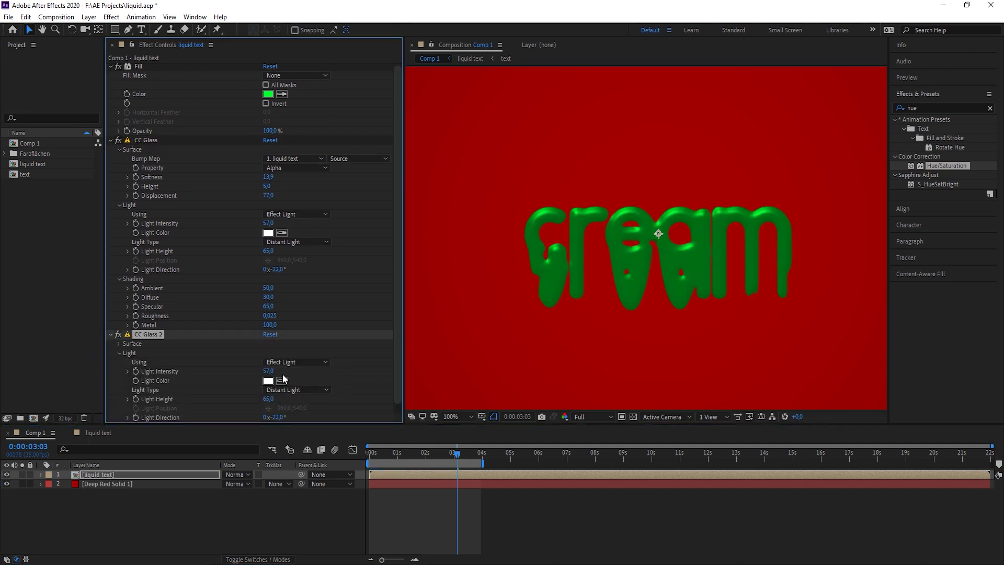
pyautogui.scroll(-1, 282, 375)
pyautogui.click(119, 419)
pyautogui.scroll(-4, 294, 378)
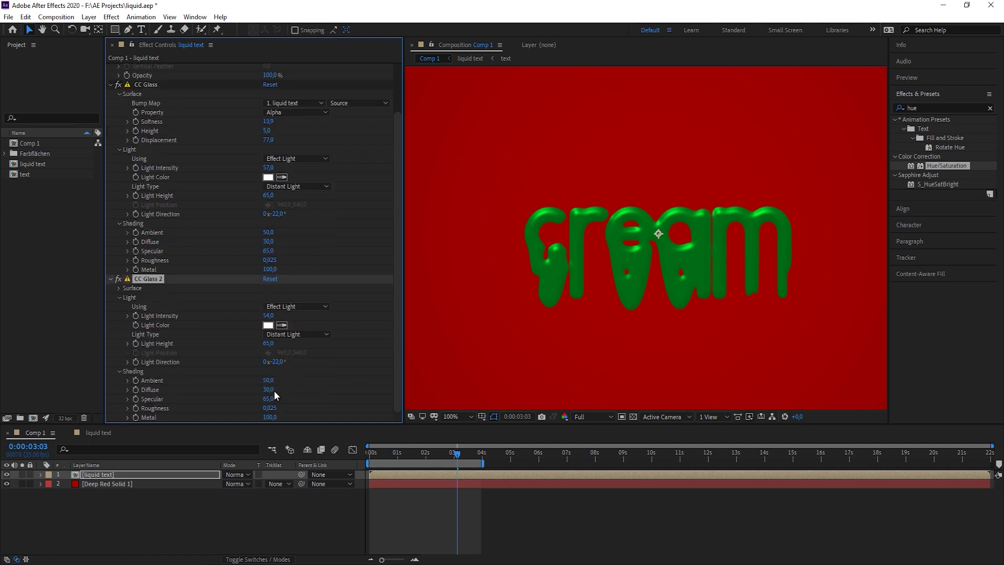
pyautogui.moveTo(274, 390); pyautogui.dragTo(290, 389)
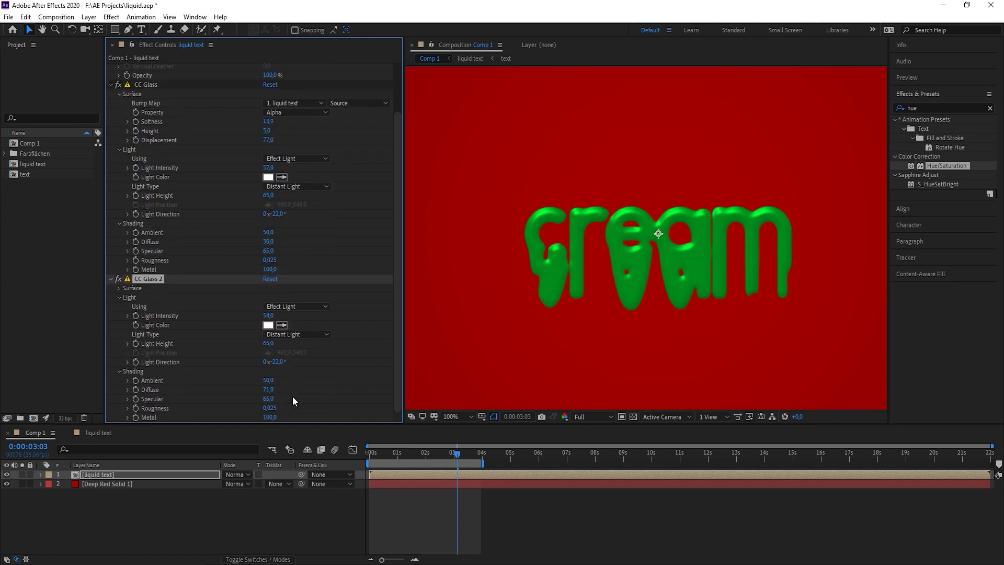
pyautogui.moveTo(276, 364); pyautogui.dragTo(165, 364)
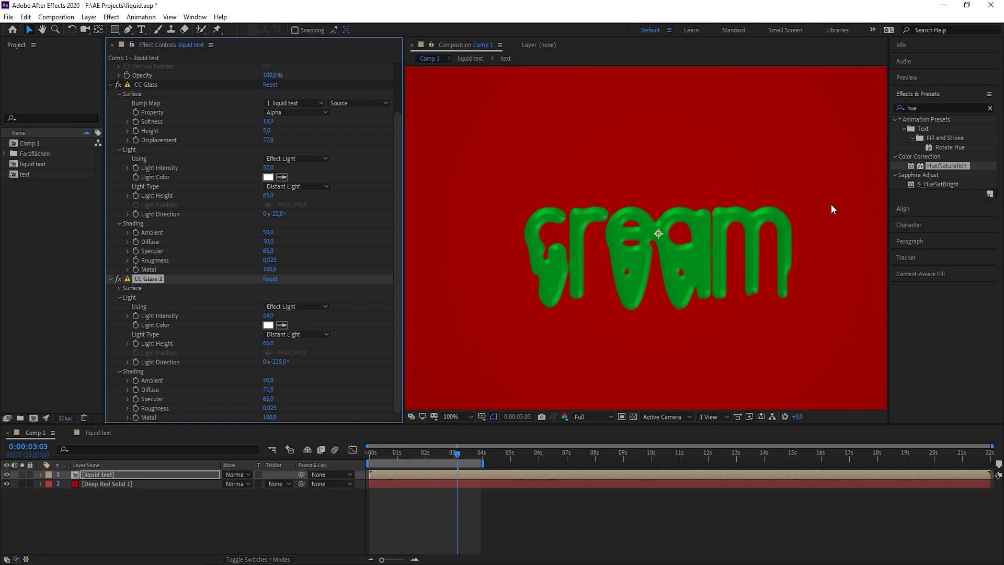
pyautogui.press(',')
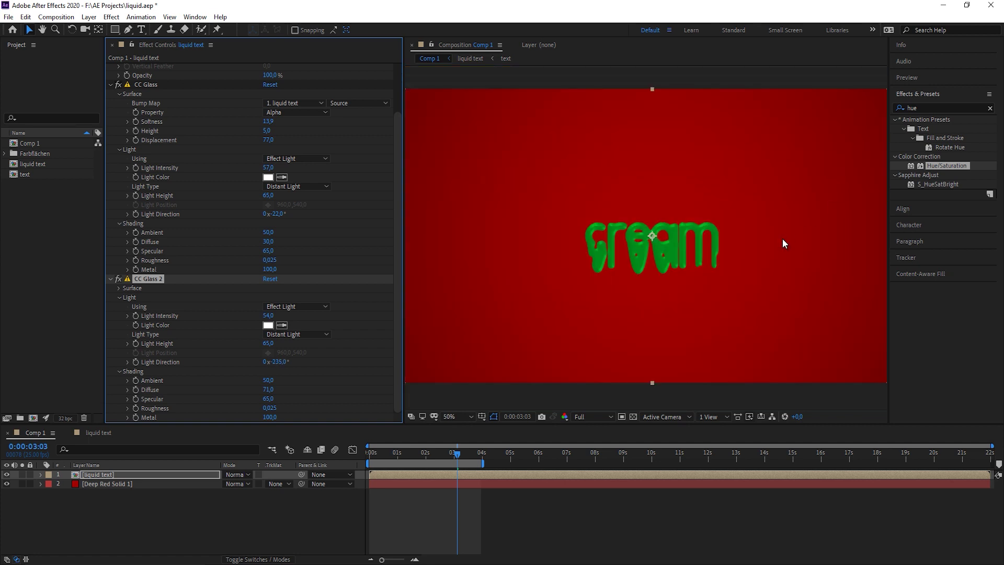
pyautogui.hotkey('ctrl', '`')
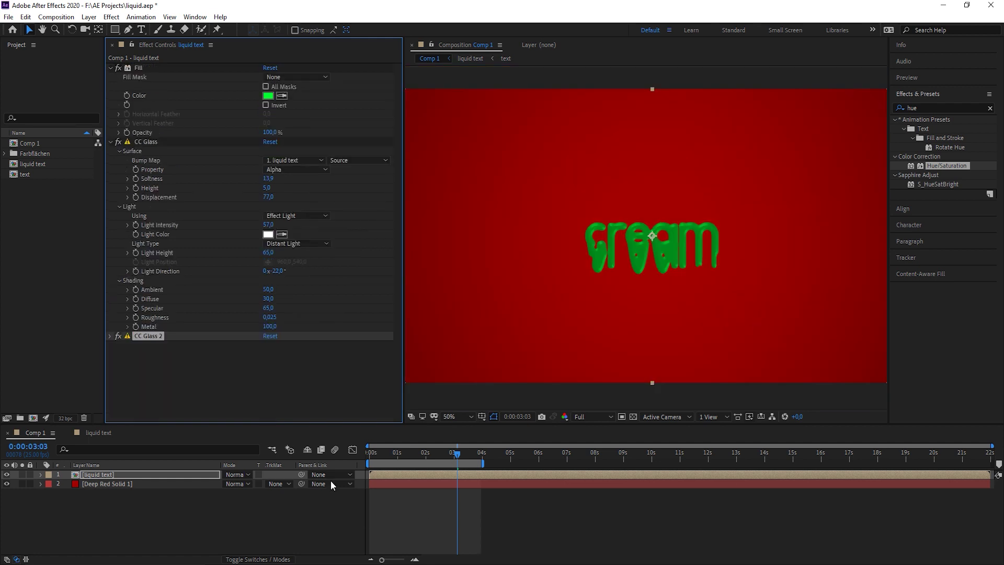
# Preview the melting text from the first frame
pyautogui.click(328, 458)
pyautogui.press('Home')
pyautogui.press('space')
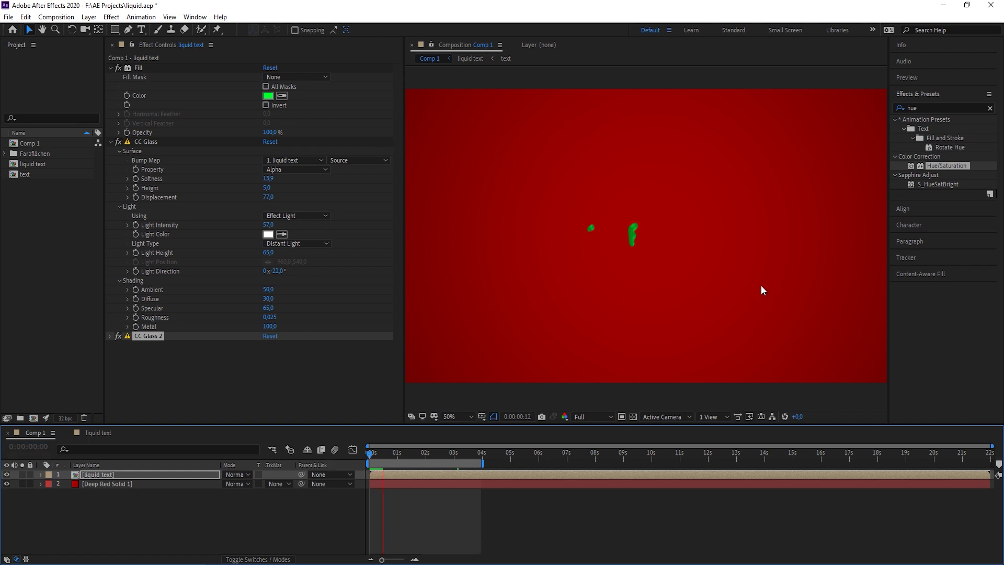
pyautogui.press('space')
# Duplicate the liquid text layer as 'shadow' and tint it solid black with Tint
pyautogui.click(114, 514)
pyautogui.click(124, 474)
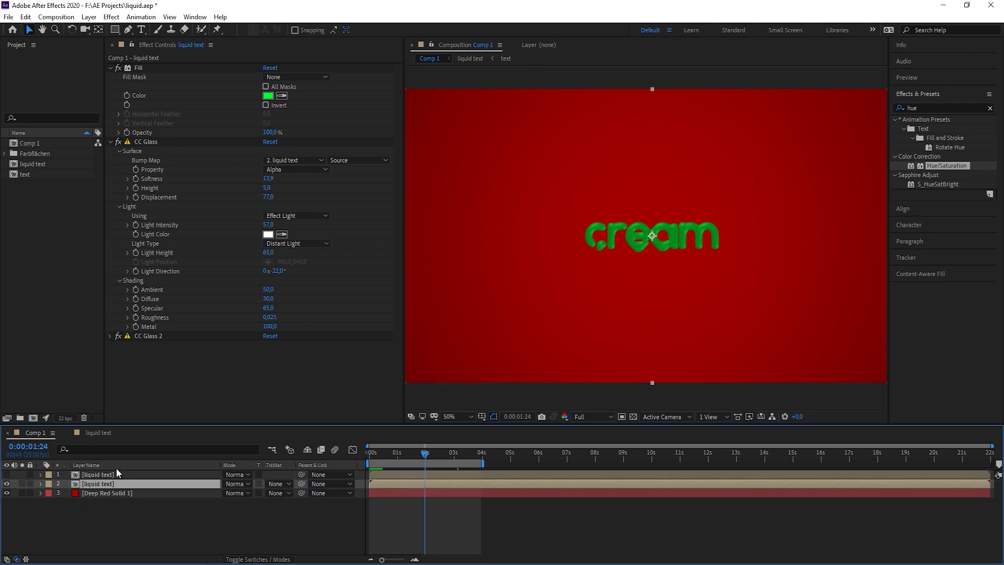
pyautogui.press('Return')
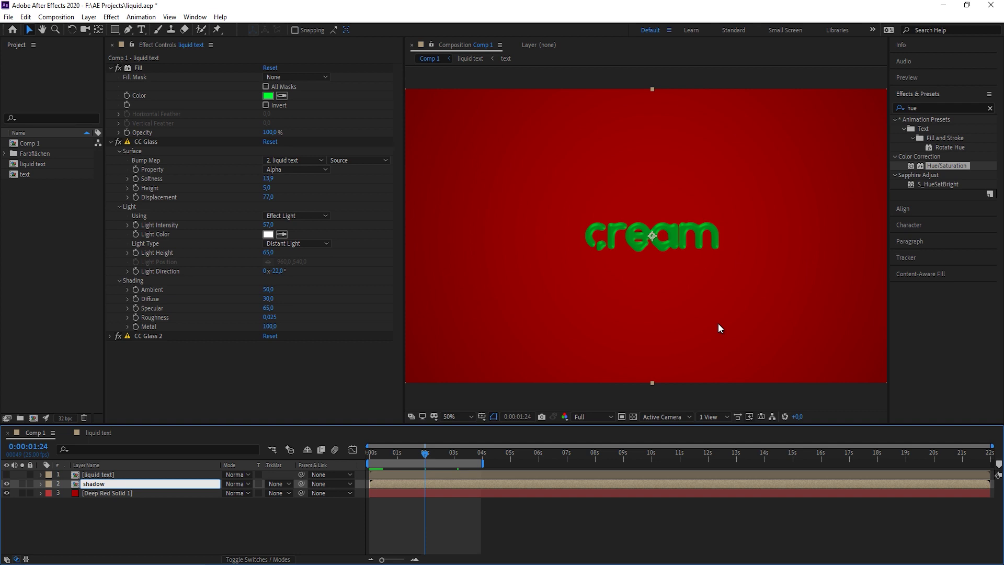
pyautogui.click(919, 100)
pyautogui.write('tint')
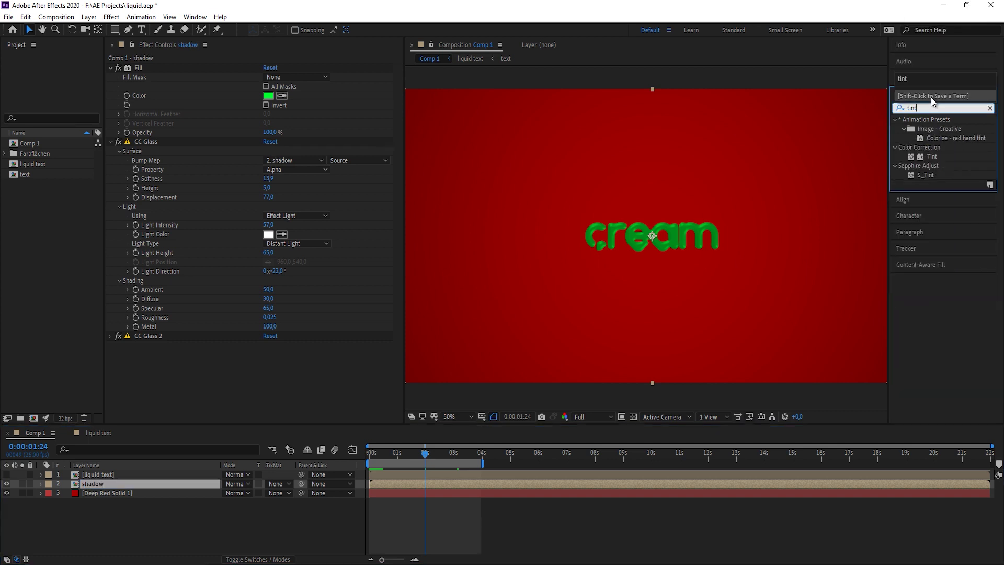
pyautogui.moveTo(932, 157); pyautogui.dragTo(127, 482)
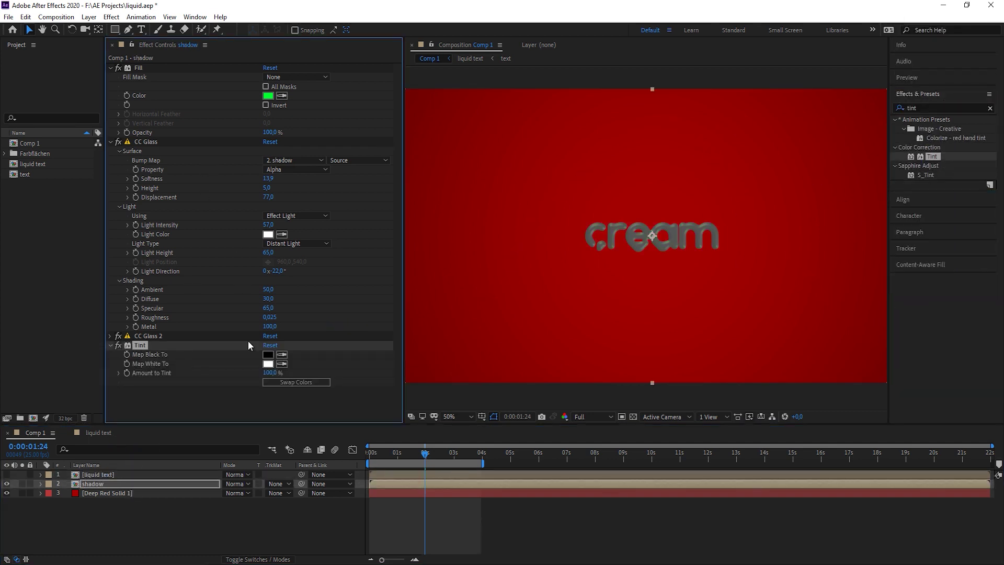
pyautogui.click(281, 364)
pyautogui.click(267, 354)
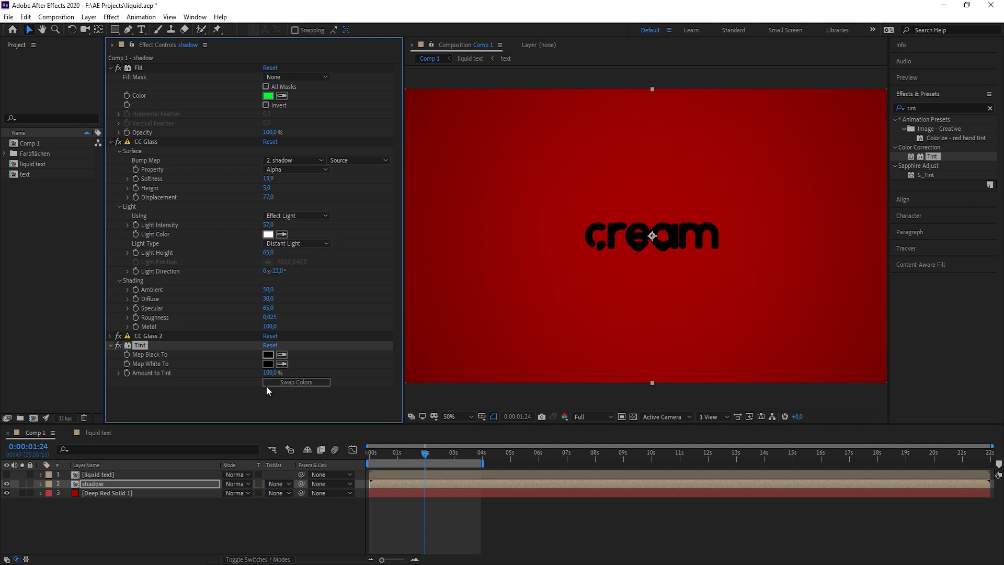
# Add CC Radial Fast Blur to the shadow at Amount 75 and reposition its centre
pyautogui.click(300, 520)
pyautogui.click(920, 108)
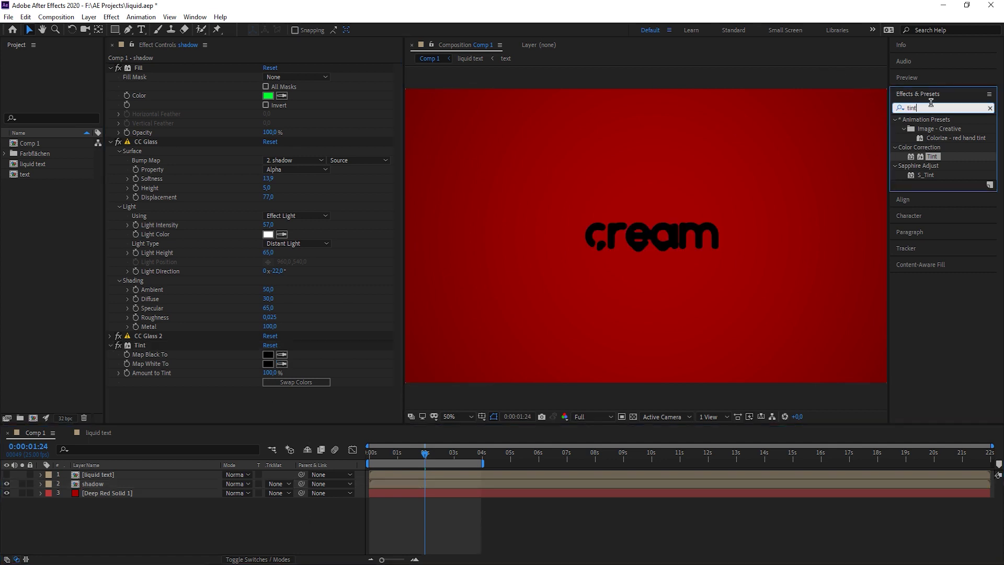
pyautogui.write('radial f')
pyautogui.moveTo(937, 166); pyautogui.dragTo(709, 177)
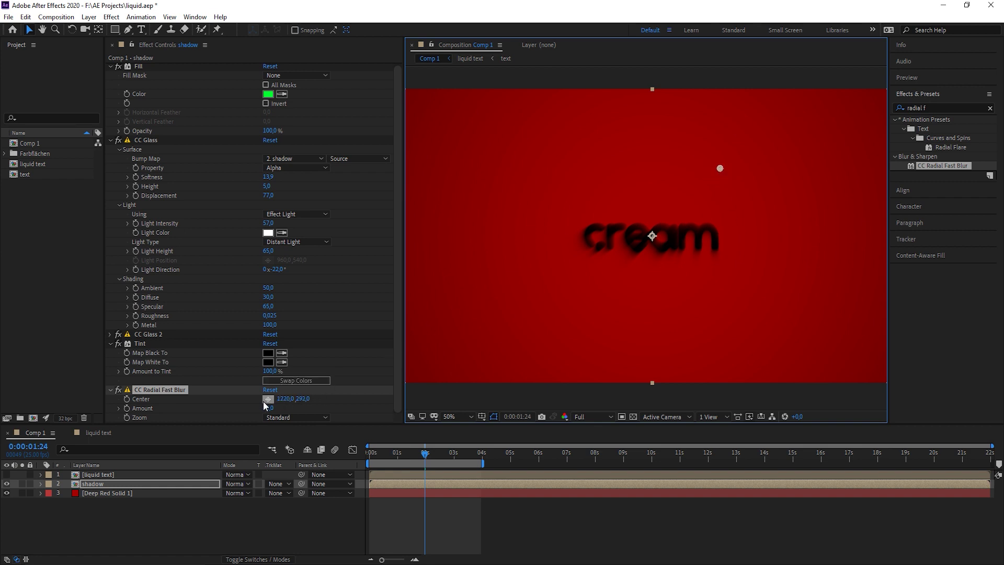
pyautogui.moveTo(267, 407); pyautogui.dragTo(280, 407)
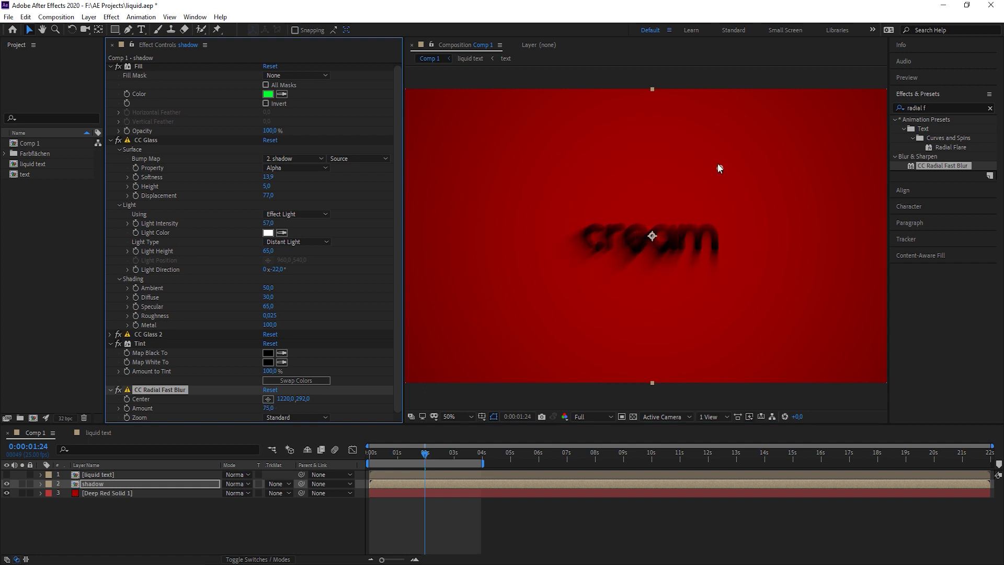
pyautogui.click(717, 168)
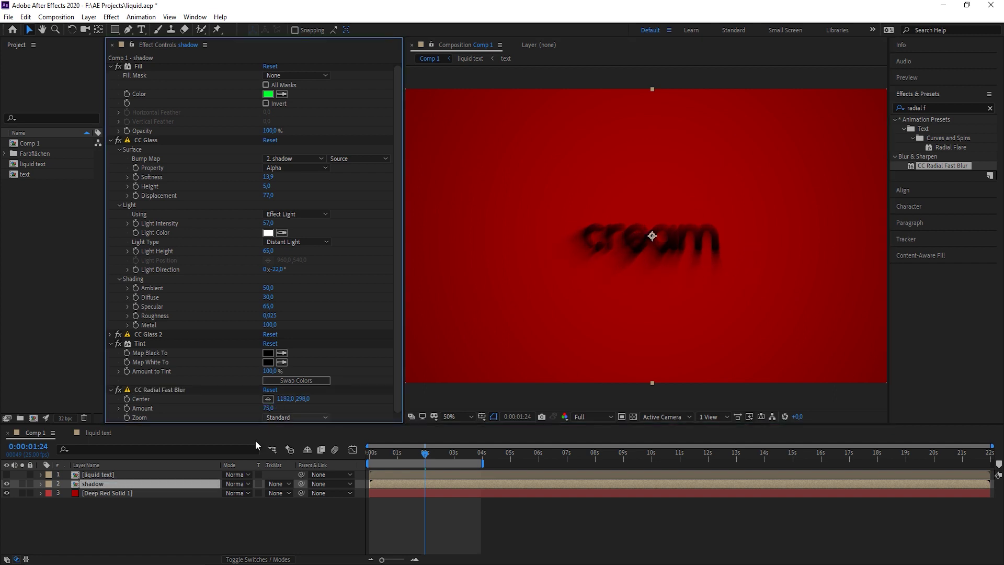
pyautogui.click(97, 475)
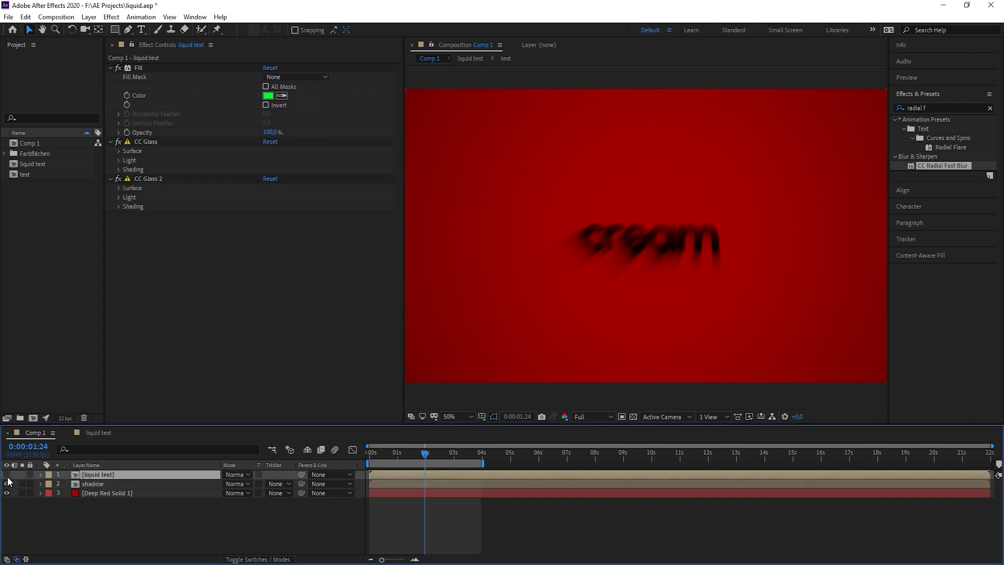
# Turn the liquid text back on and move the shadow's blur centre to 1476, -20
pyautogui.click(7, 474)
pyautogui.click(609, 262)
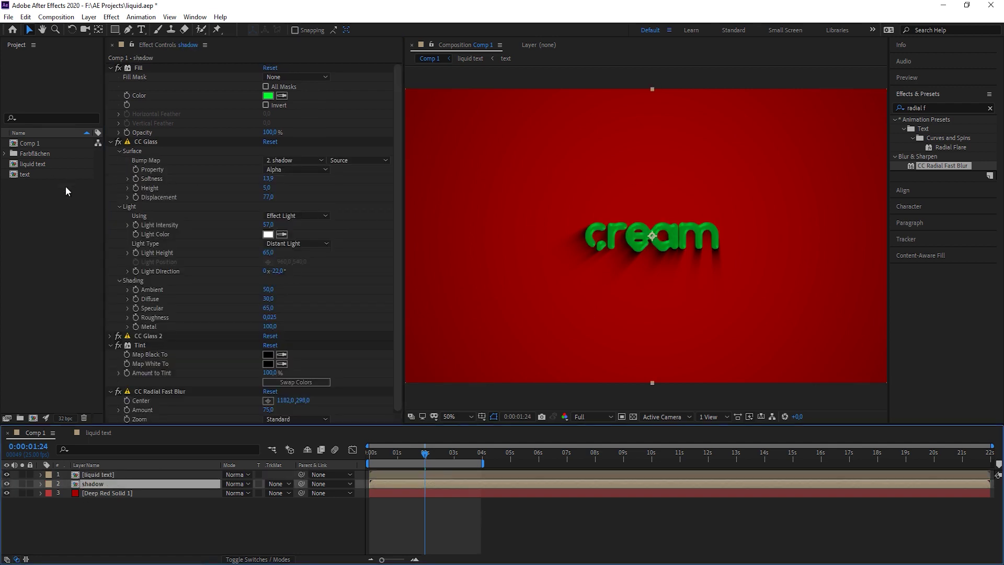
pyautogui.click(166, 392)
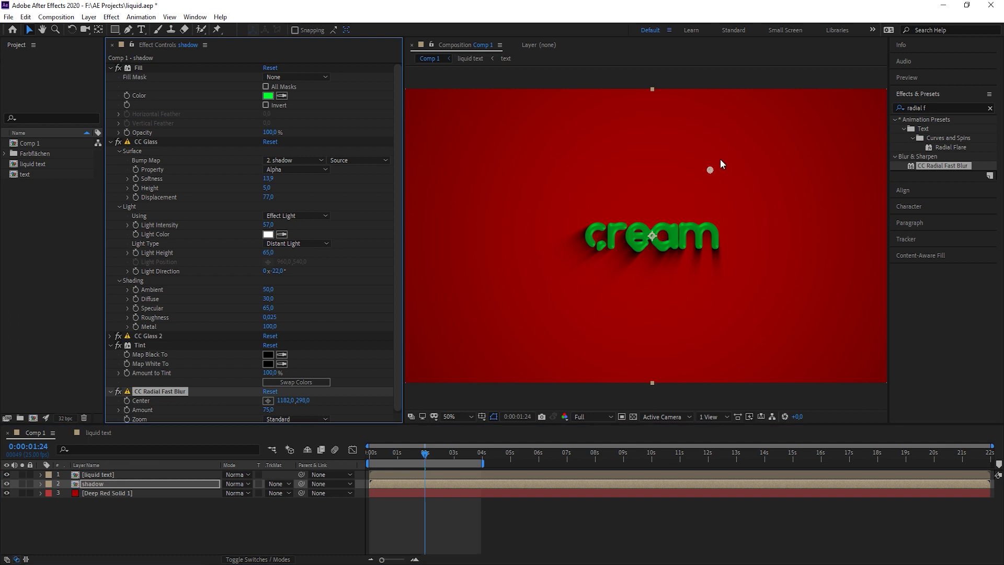
pyautogui.moveTo(709, 174)
pyautogui.mouseDown()
pyautogui.moveTo(746, 130)
pyautogui.moveTo(622, 231)
pyautogui.moveTo(672, 230)
pyautogui.moveTo(666, 224)
pyautogui.moveTo(695, 160)
pyautogui.moveTo(732, 113)
pyautogui.mouseUp()
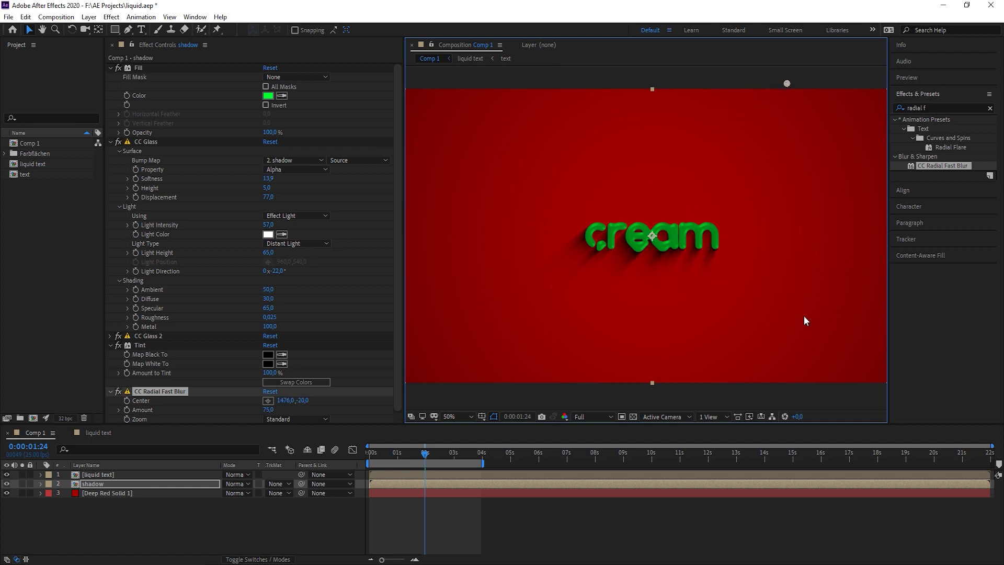
# Lower the shadow layer's opacity to 67%
pyautogui.press('t')
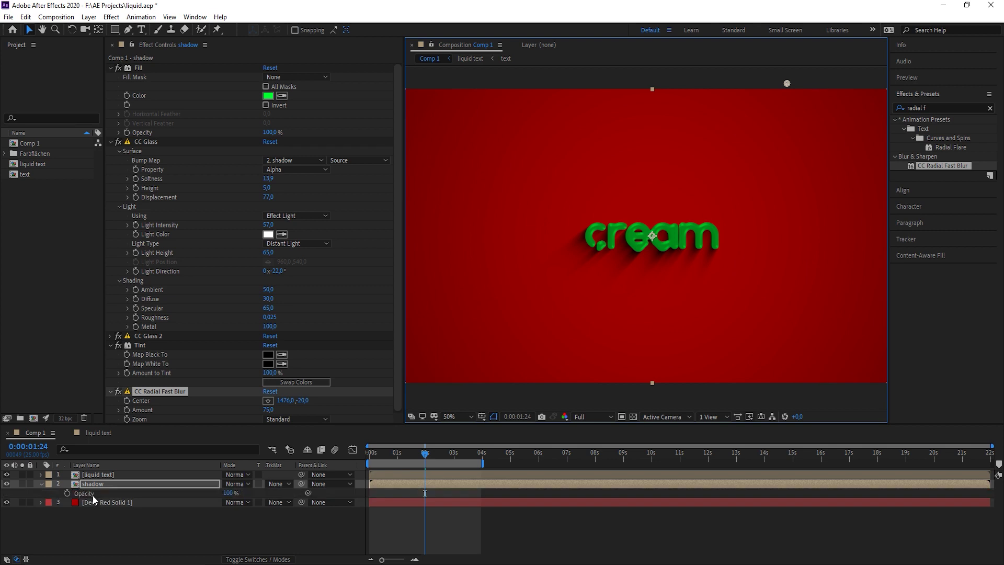
pyautogui.moveTo(229, 496); pyautogui.dragTo(215, 496)
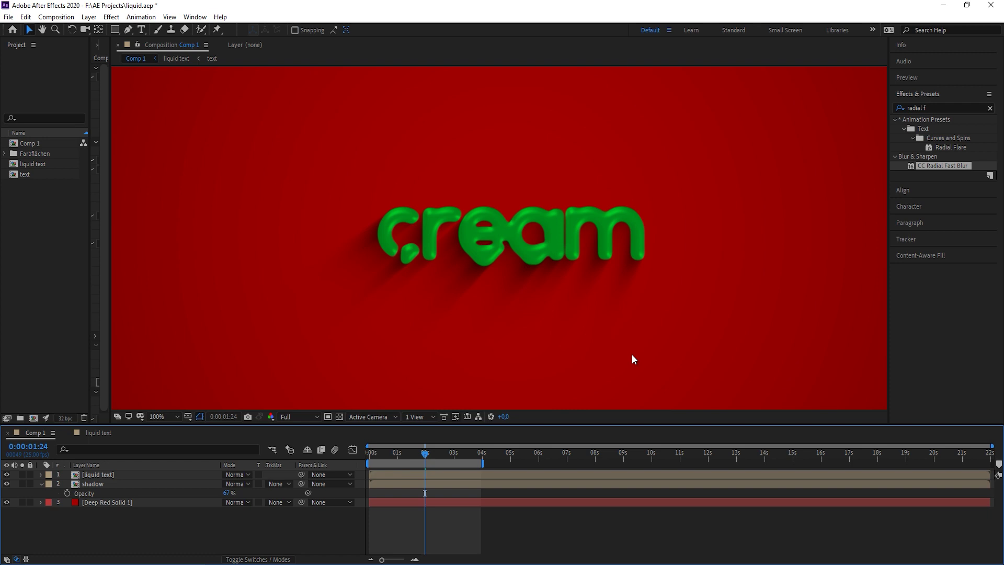
pyautogui.press('F3')
pyautogui.scroll(-2, 540, 272)
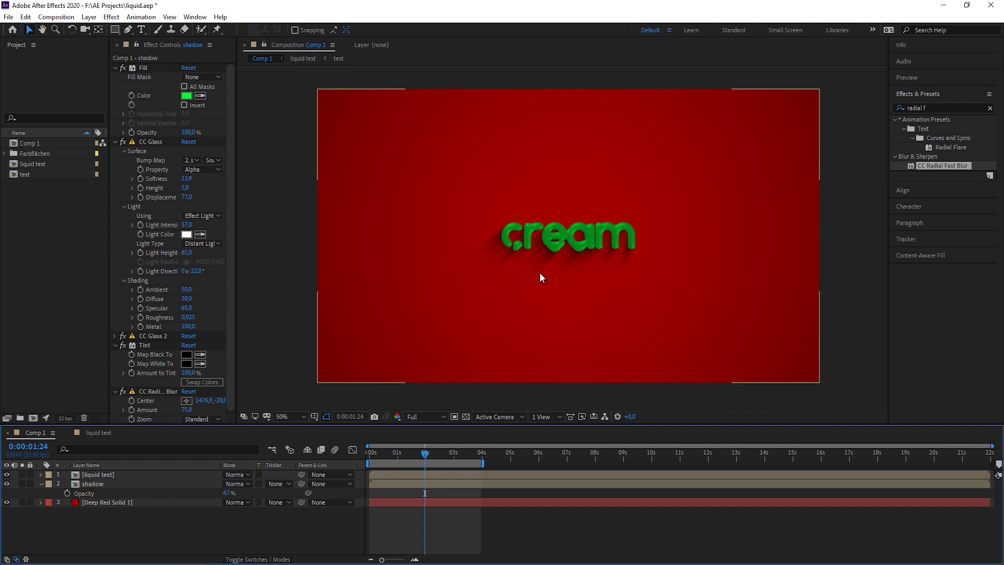
# Replace 'cream' with 'animation' in the text precomp and rewind Comp 1 to frame 0
pyautogui.click(99, 432)
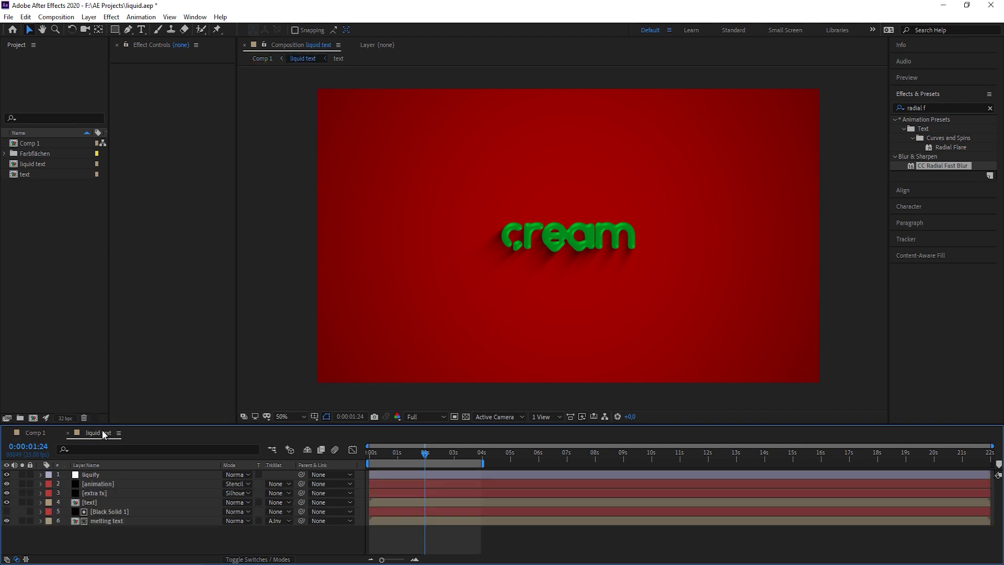
pyautogui.doubleClick(100, 503)
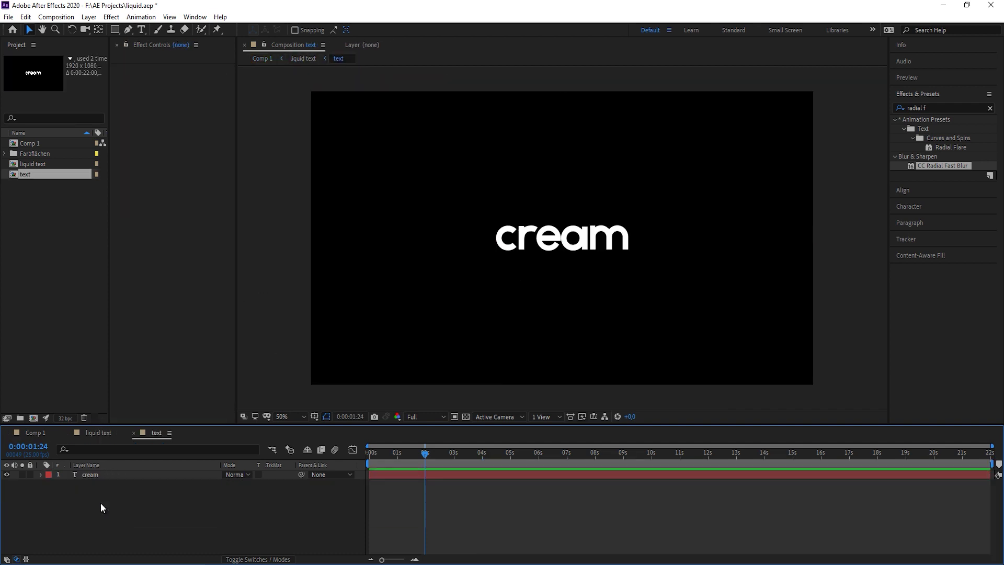
pyautogui.doubleClick(99, 477)
pyautogui.write('animation')
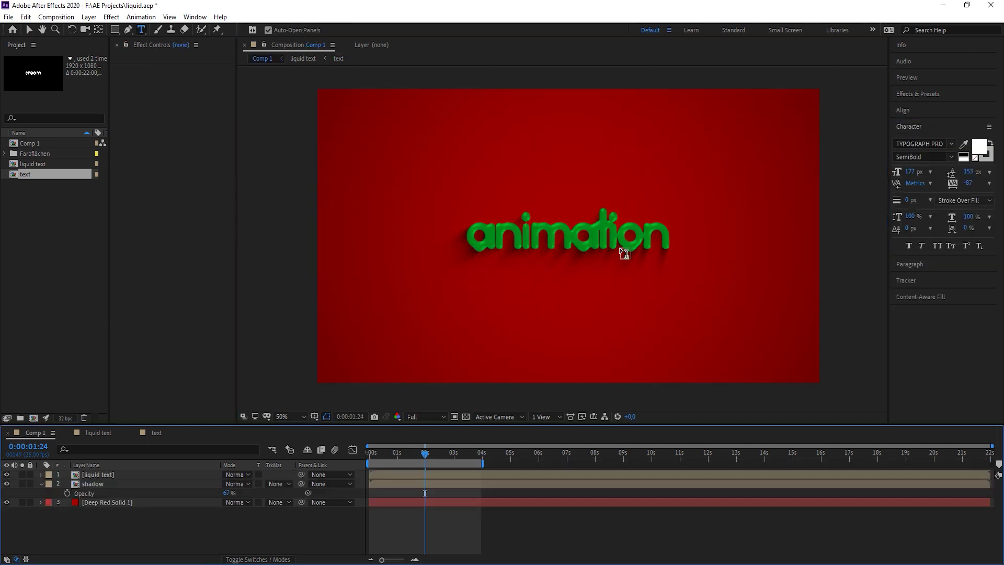
pyautogui.click(370, 452)
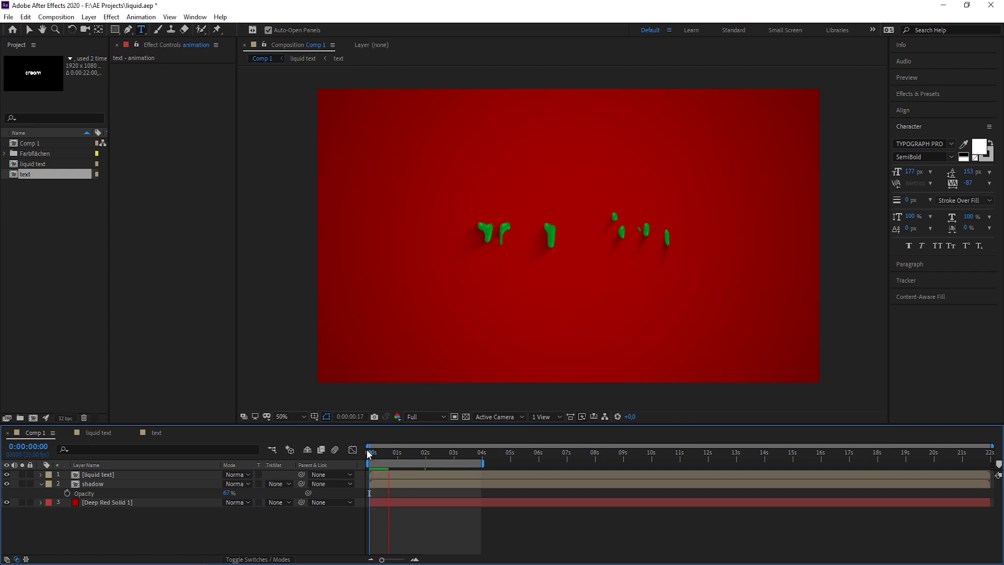
# Enlarge the Composition viewer and play the final preview of the melting 'animation' text
pyautogui.moveTo(366, 425); pyautogui.dragTo(365, 462)
pyautogui.press('/')
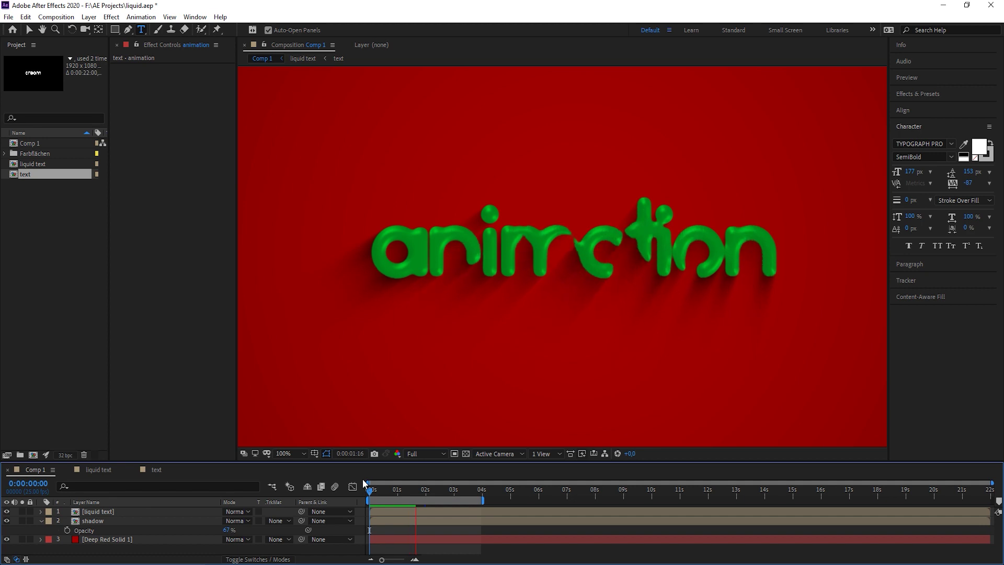